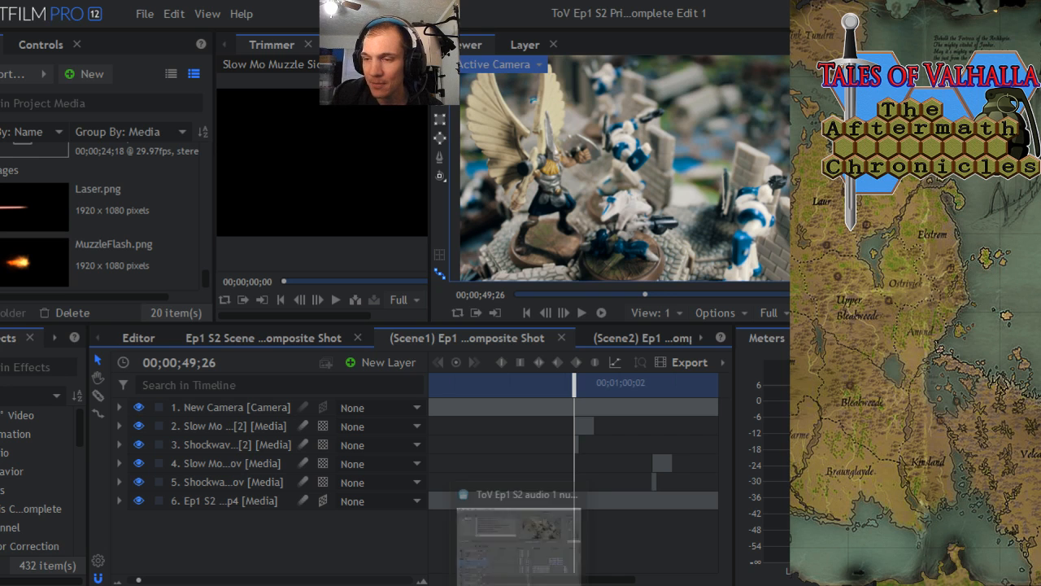
# - Switch to Vegas Movie Studio and examine the clip layout on the video and audio tracks around 00:25:14
pyautogui.click(515, 561)
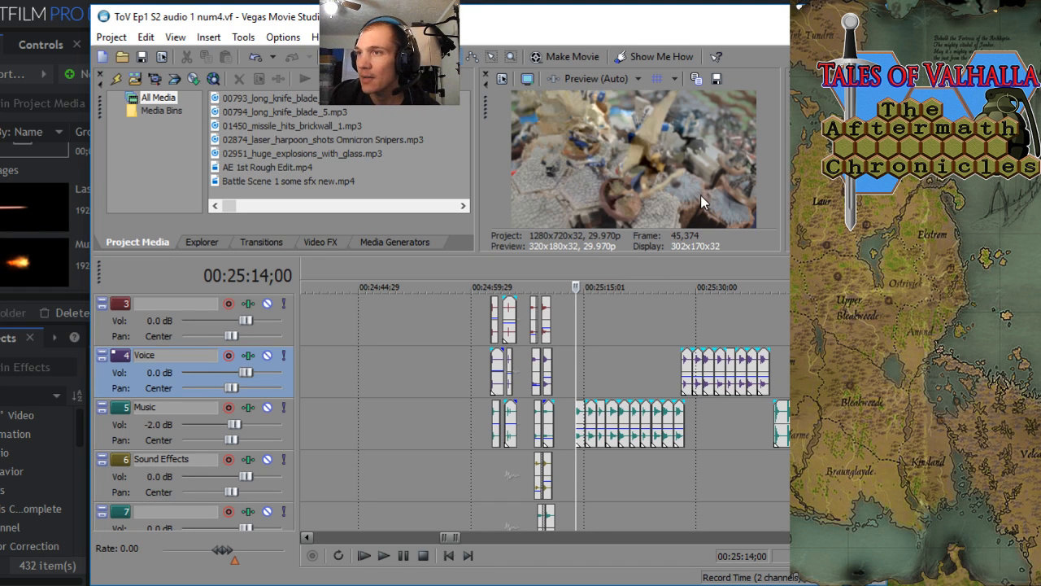
pyautogui.scroll(-3, 587, 443)
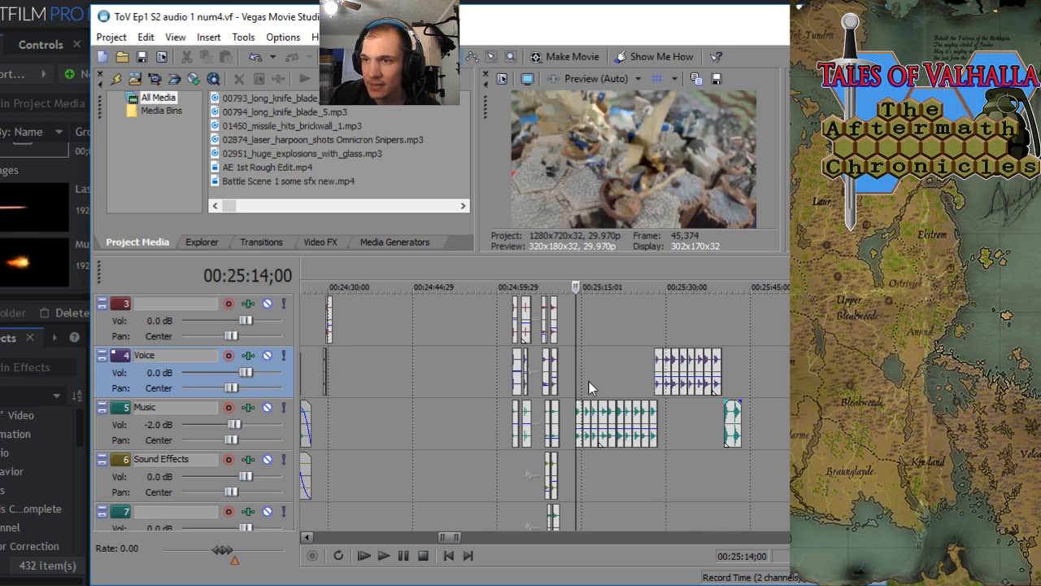
pyautogui.scroll(-4, 589, 386)
pyautogui.scroll(6, 589, 382)
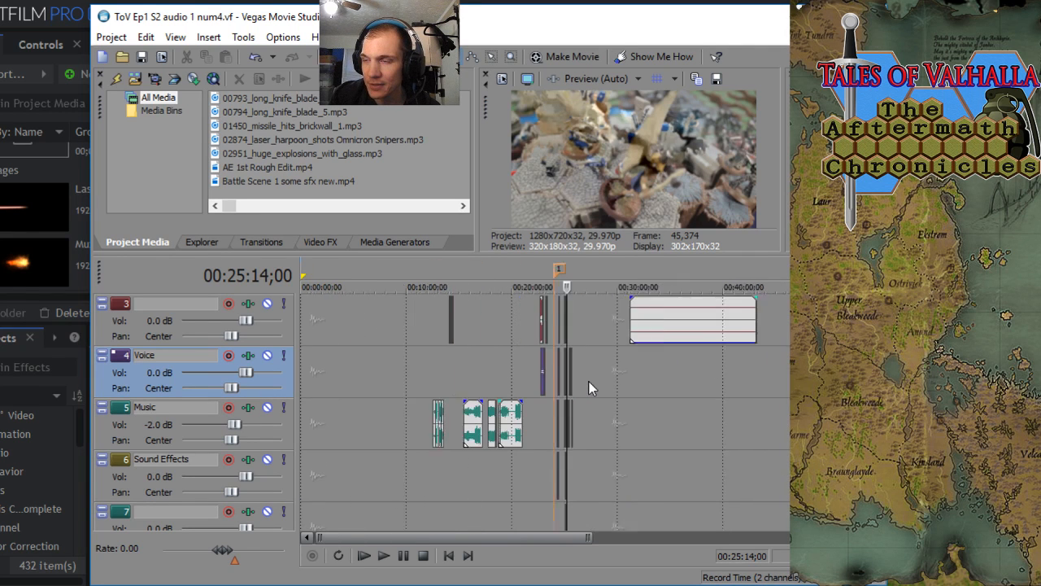
pyautogui.scroll(4, 589, 381)
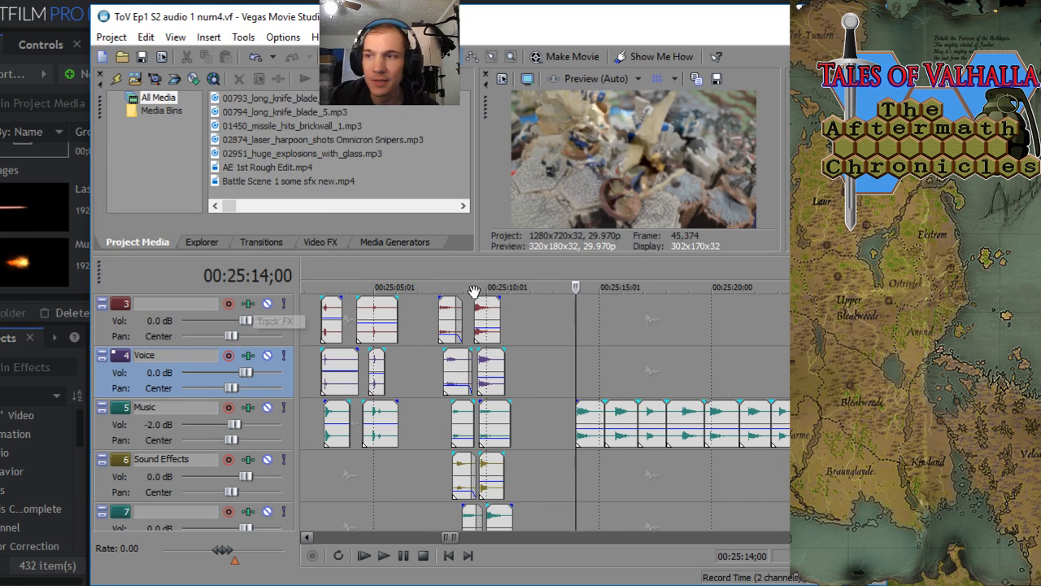
pyautogui.scroll(-2, 602, 384)
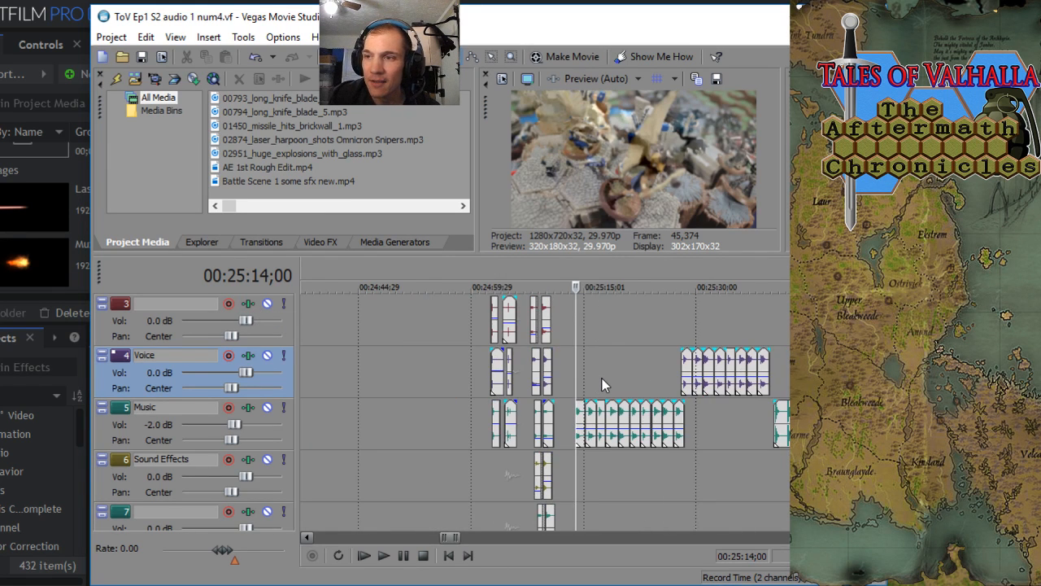
pyautogui.scroll(2, 602, 384)
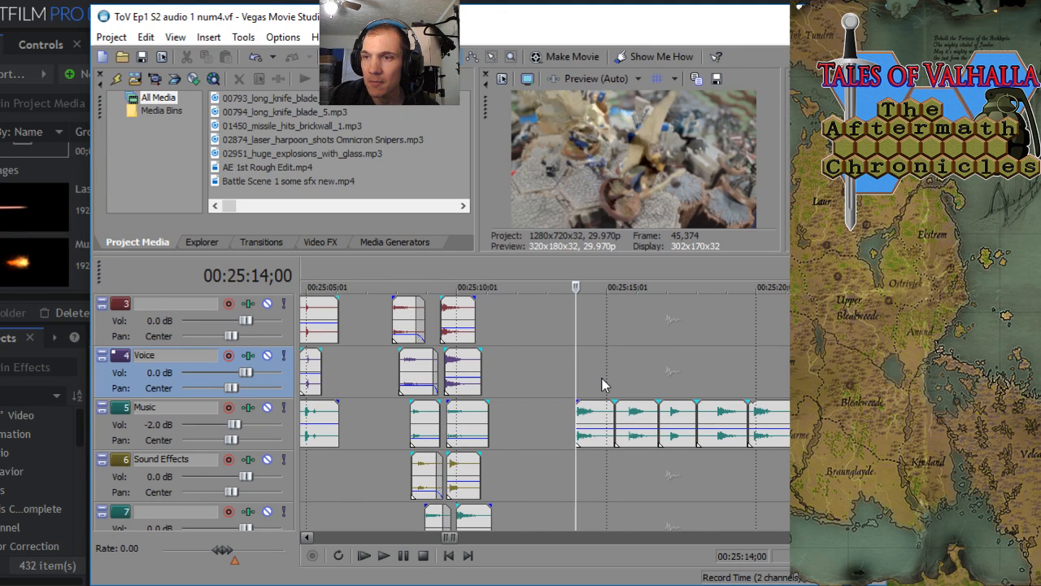
pyautogui.scroll(-2, 602, 384)
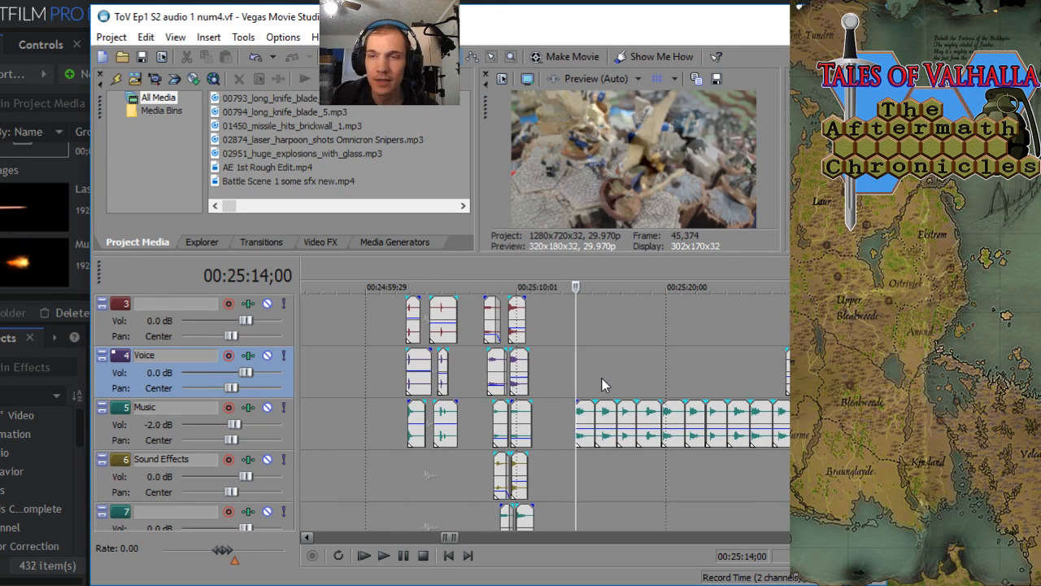
pyautogui.scroll(2, 602, 379)
pyautogui.scroll(-3, 603, 384)
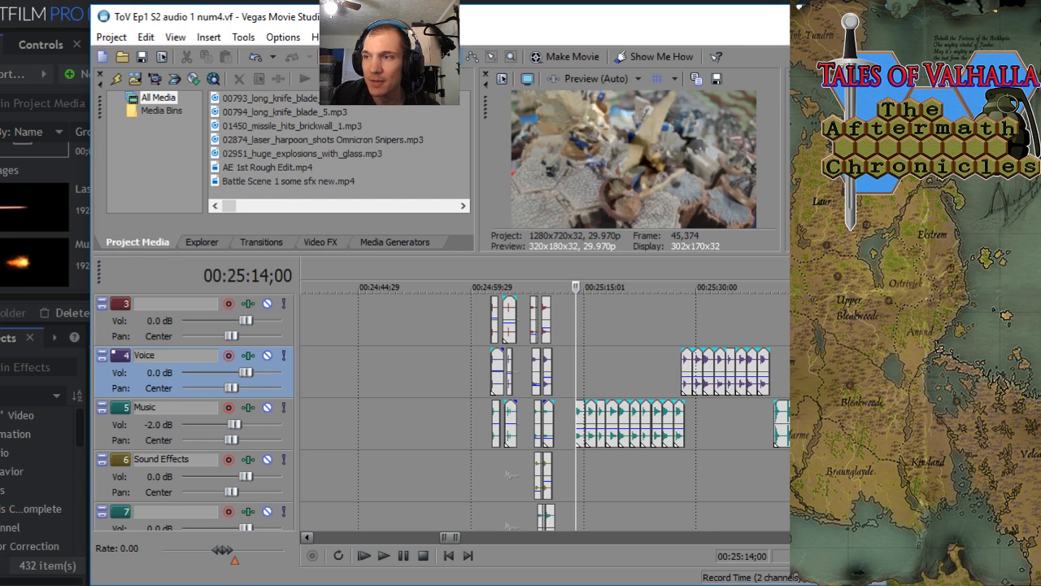
pyautogui.scroll(3, 595, 401)
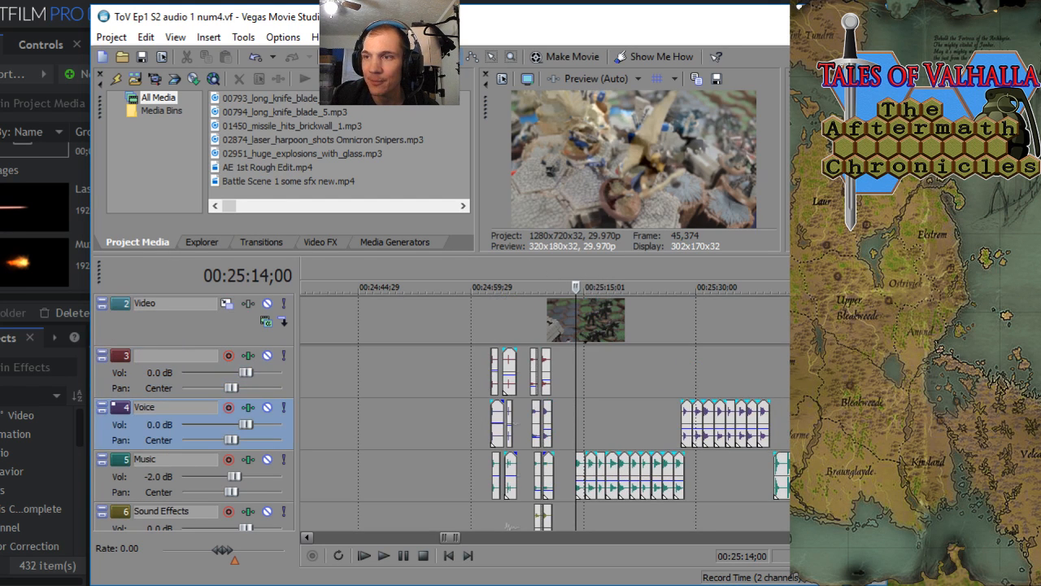
pyautogui.scroll(-6, 611, 394)
pyautogui.scroll(7, 611, 394)
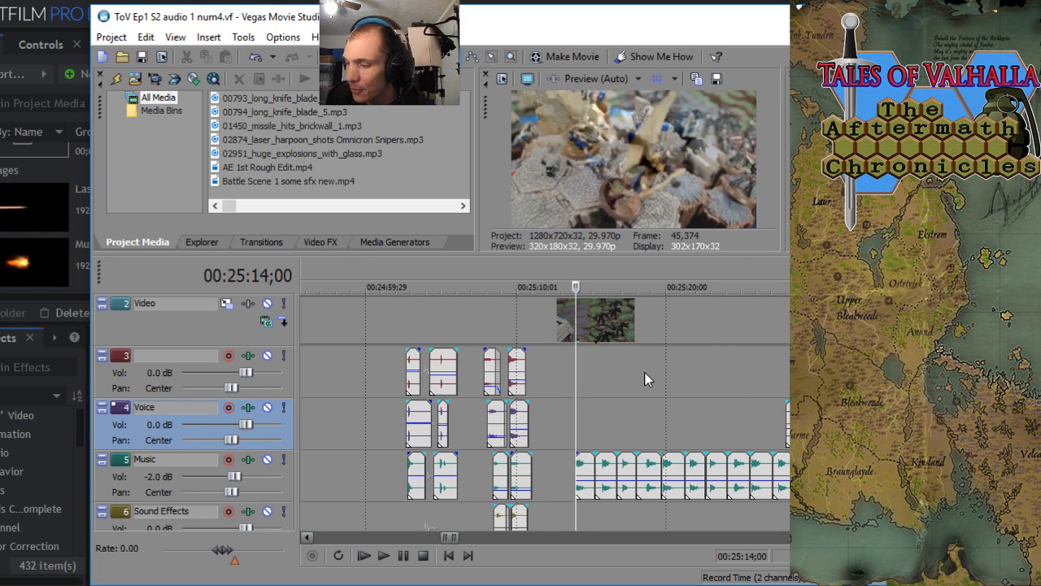
pyautogui.scroll(-5, 628, 384)
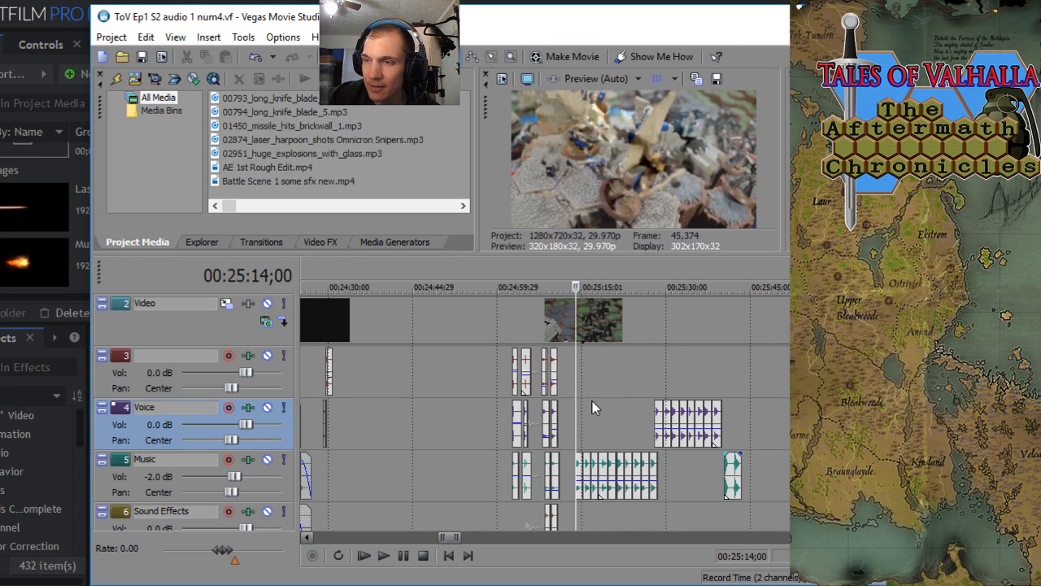
pyautogui.scroll(-1, 545, 411)
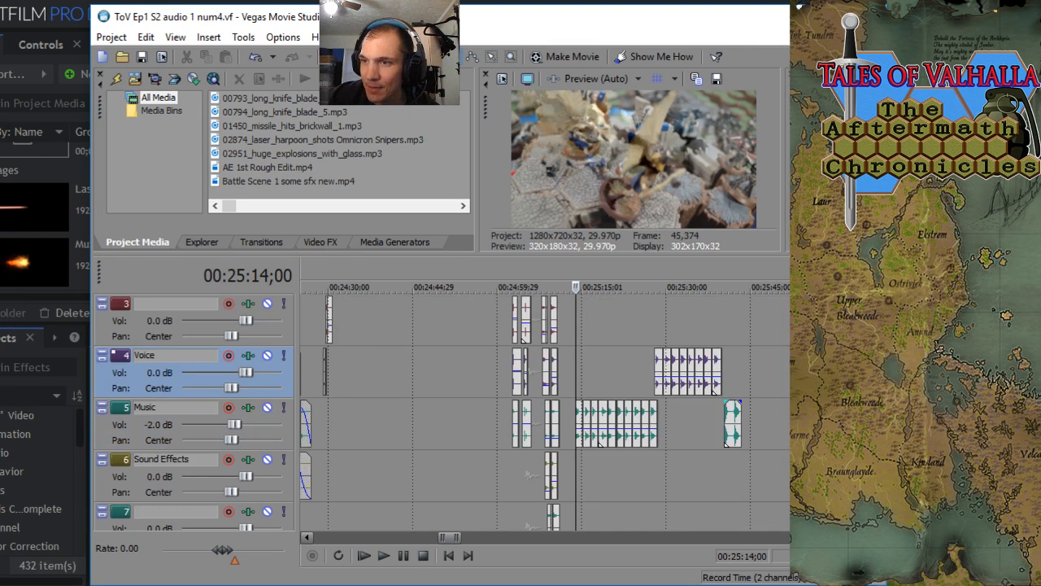
pyautogui.scroll(4, 591, 360)
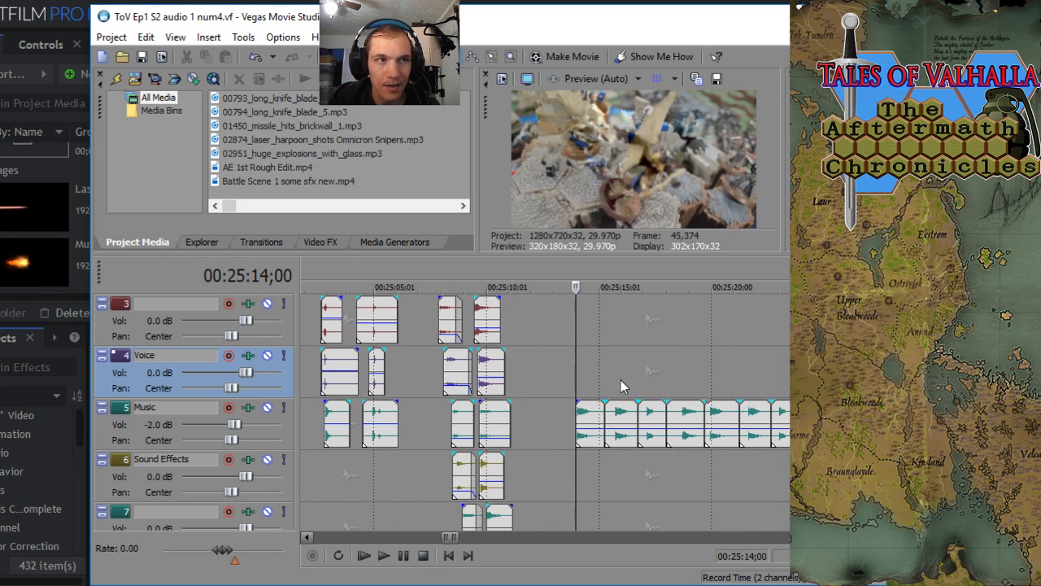
pyautogui.scroll(2, 624, 380)
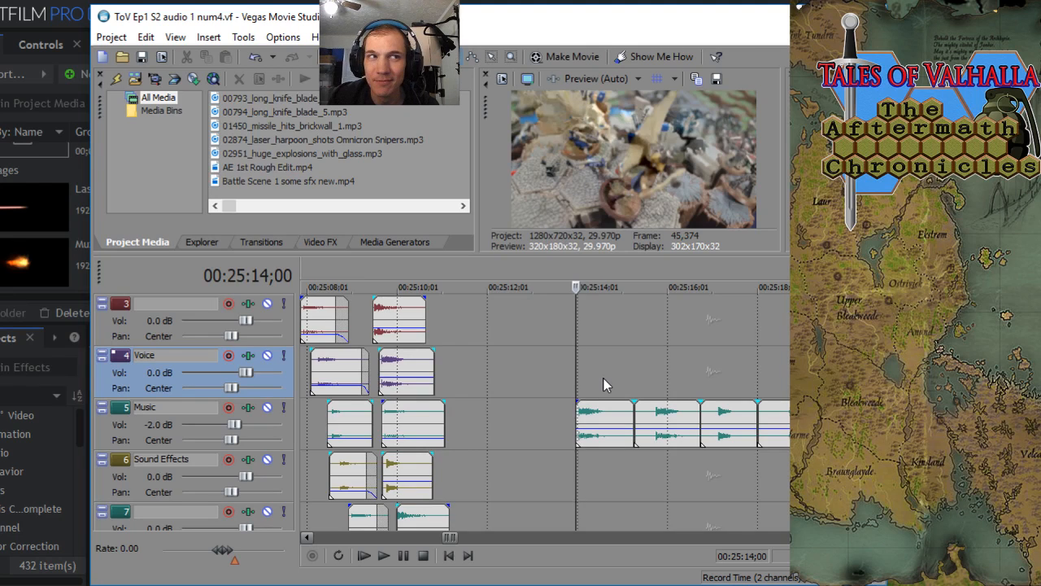
# - Play back the start of the battle clip sequence on the Music track from 00:25:14;00 and stop playback
pyautogui.press('space')
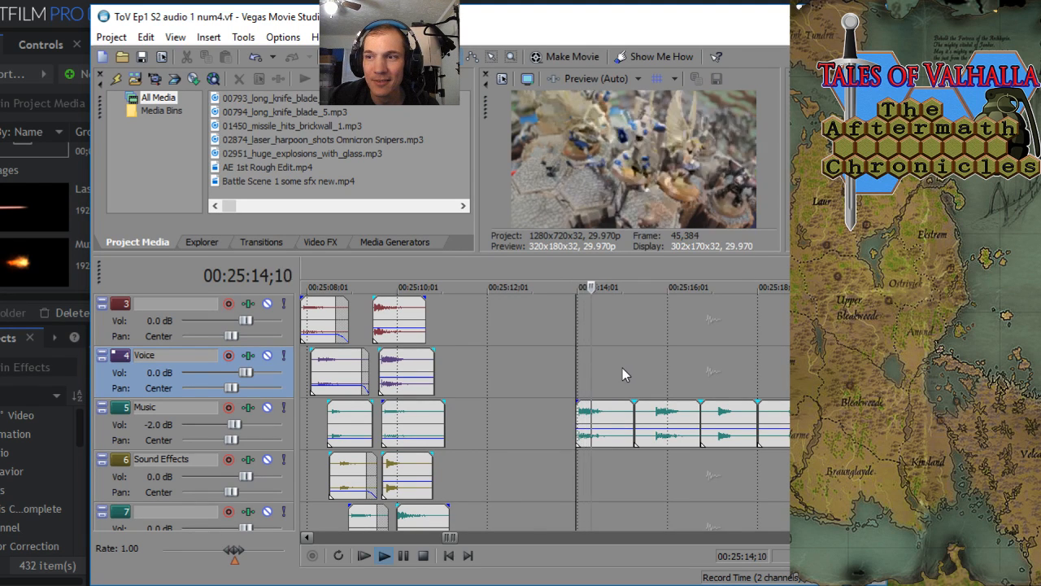
pyautogui.press('space')
pyautogui.press('space')
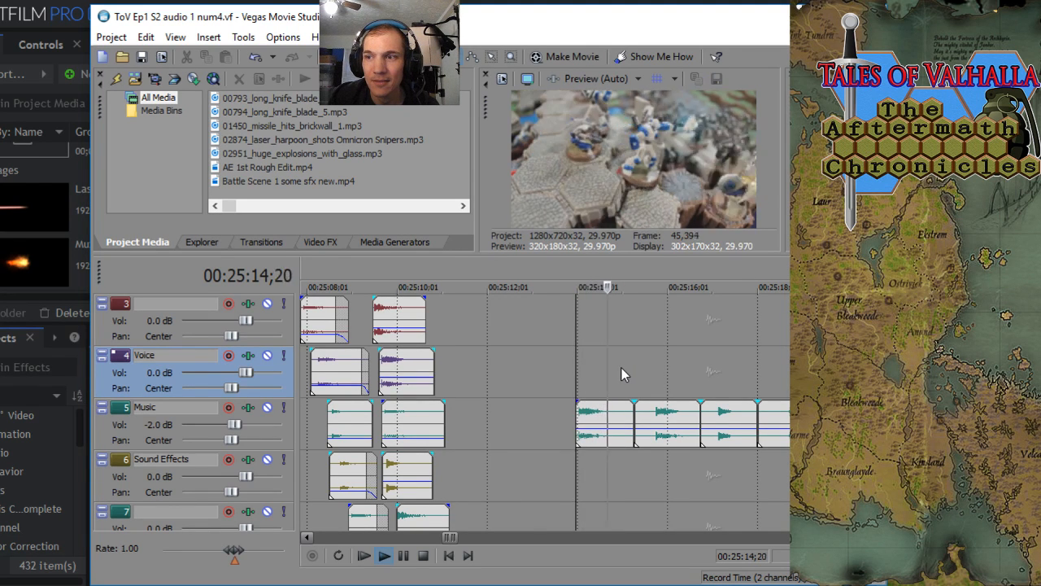
pyautogui.press('space')
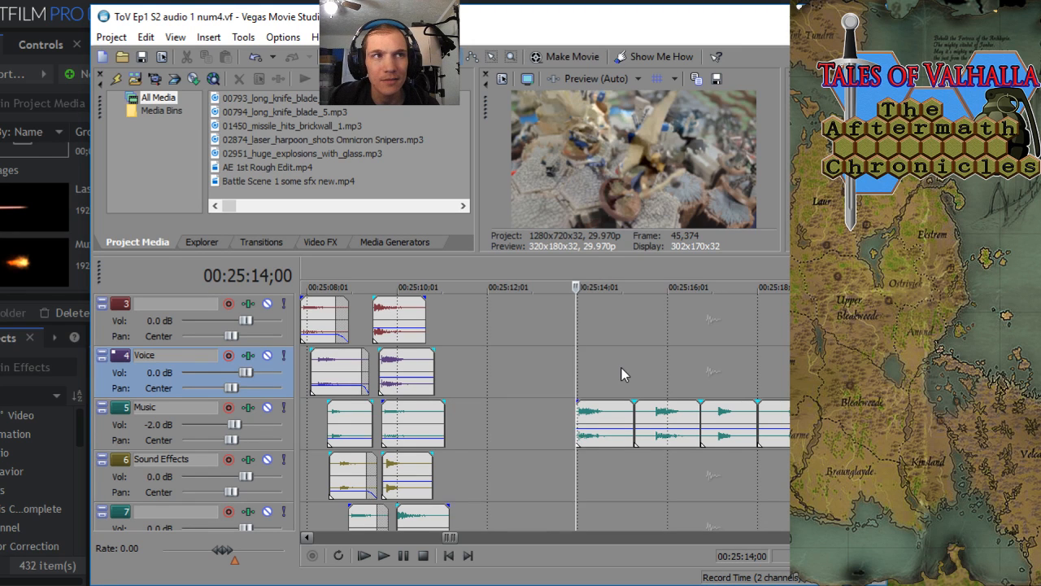
pyautogui.press('space')
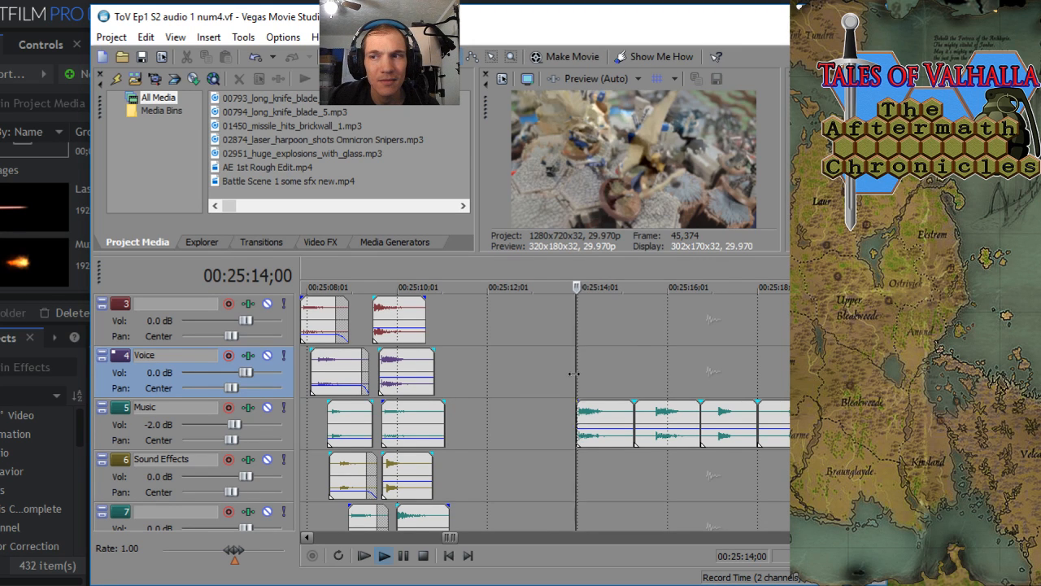
pyautogui.press('space')
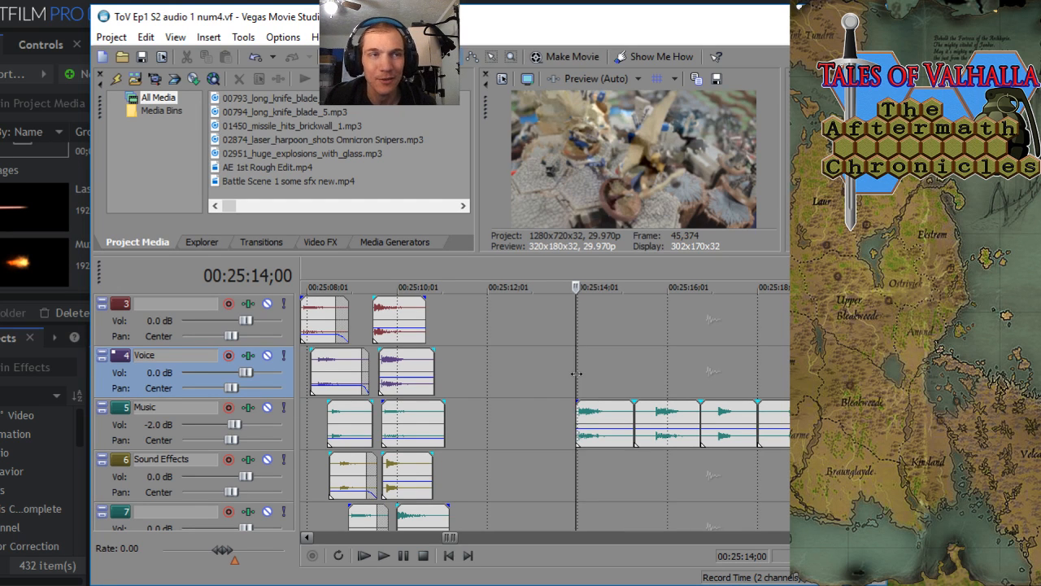
# - Survey the layered sound clips on the audio tracks before and after the 00:25:14 playhead
pyautogui.scroll(-4, 576, 373)
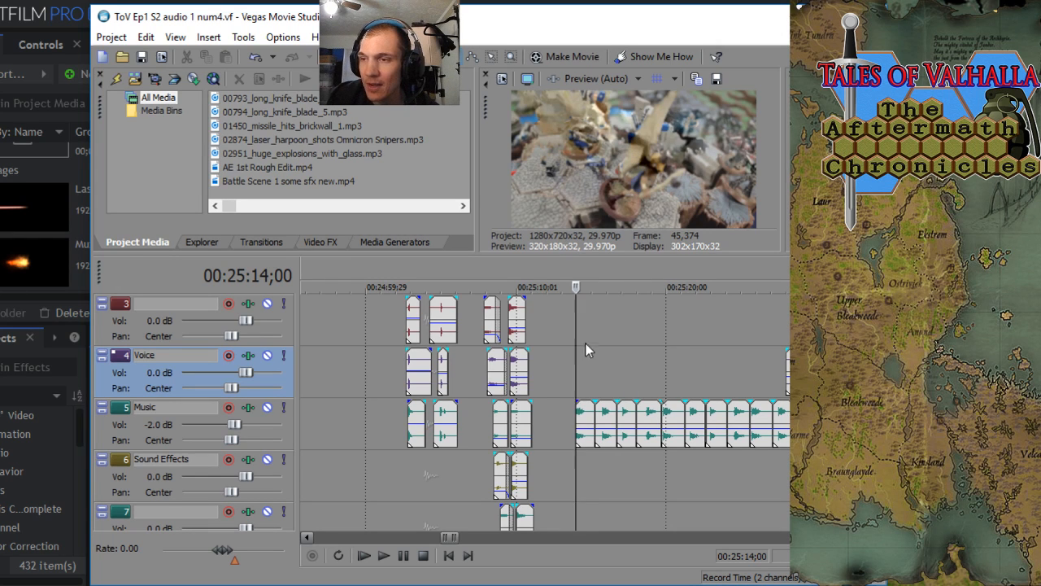
pyautogui.scroll(-2, 625, 412)
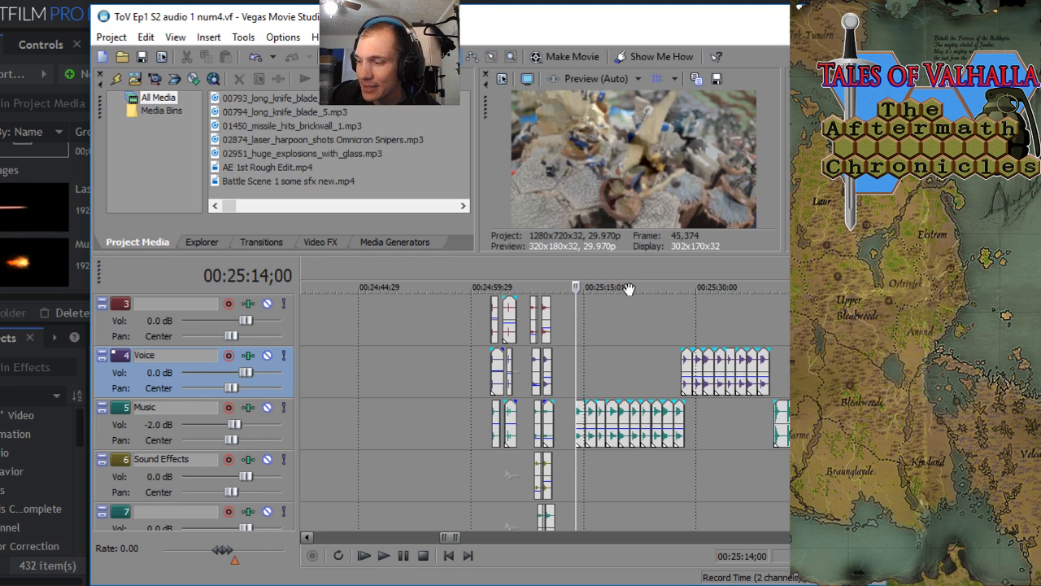
pyautogui.scroll(-4, 598, 366)
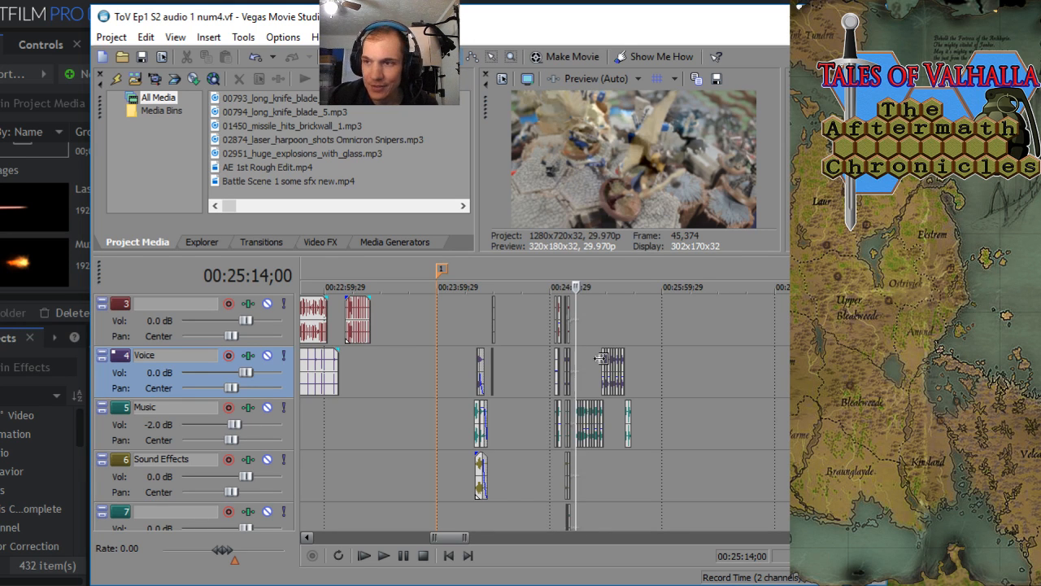
pyautogui.scroll(2, 633, 336)
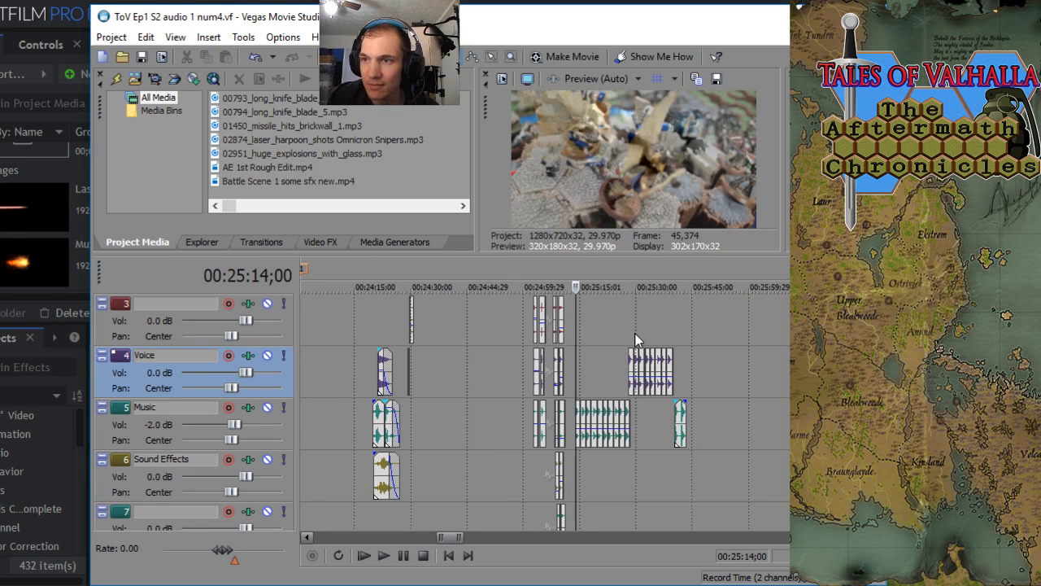
pyautogui.scroll(-1, 619, 329)
pyautogui.scroll(1, 619, 330)
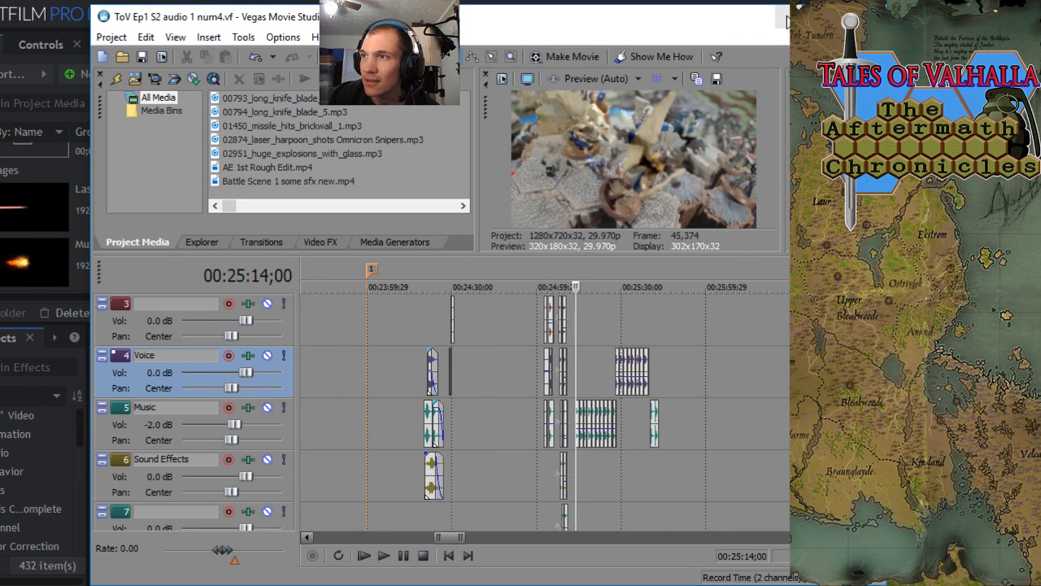
# - Switch back to HitFilm Pro and toggle the second shockwave and slow-motion muzzle layers separately to compare the effects at 00;00;50;04
pyautogui.hotkey('alt', 'Tab')
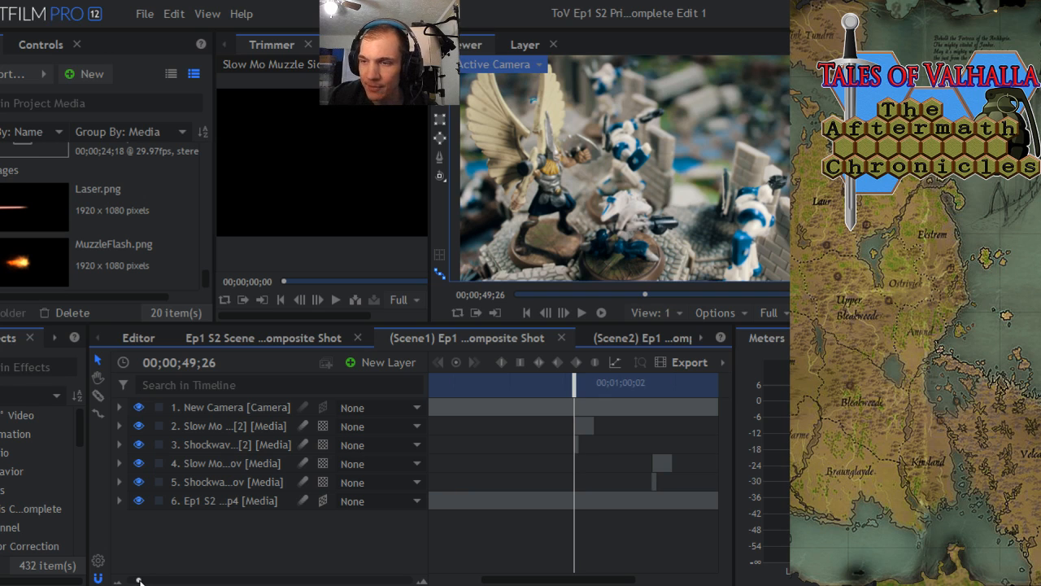
pyautogui.moveTo(139, 581)
pyautogui.mouseDown()
pyautogui.moveTo(191, 579)
pyautogui.moveTo(153, 580)
pyautogui.mouseUp()
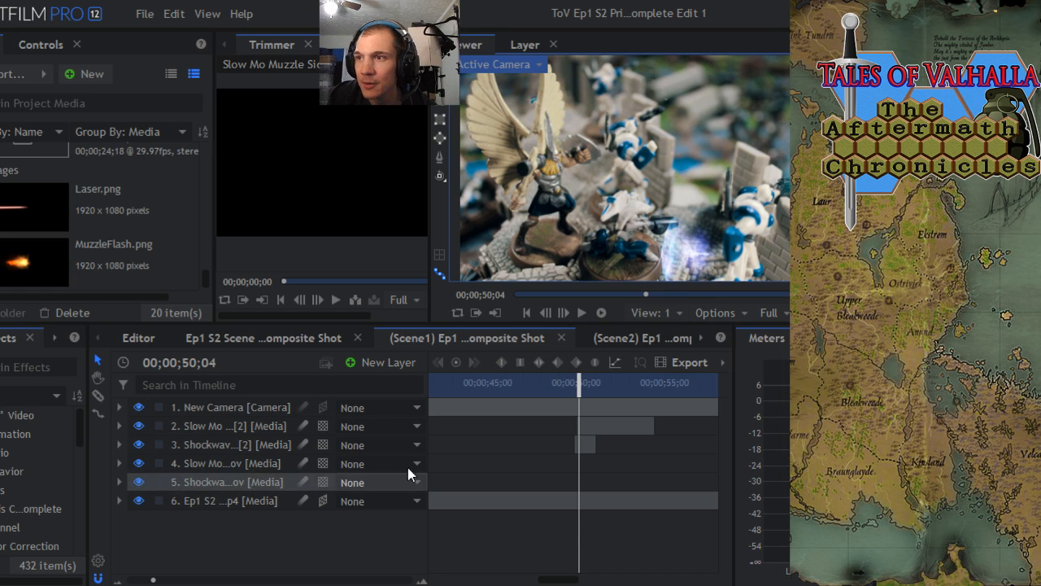
pyautogui.click(138, 445)
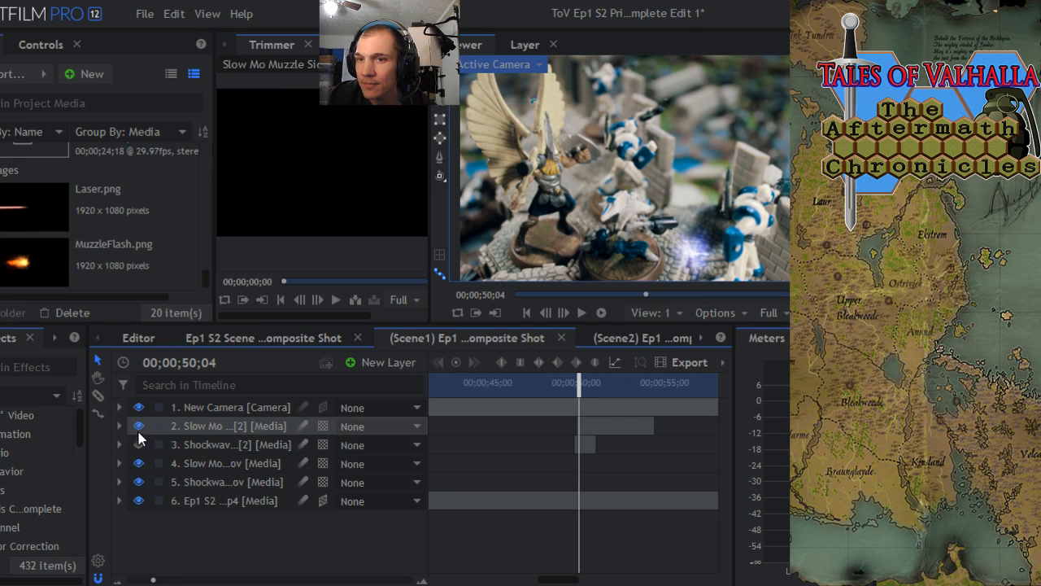
pyautogui.click(138, 426)
pyautogui.click(138, 445)
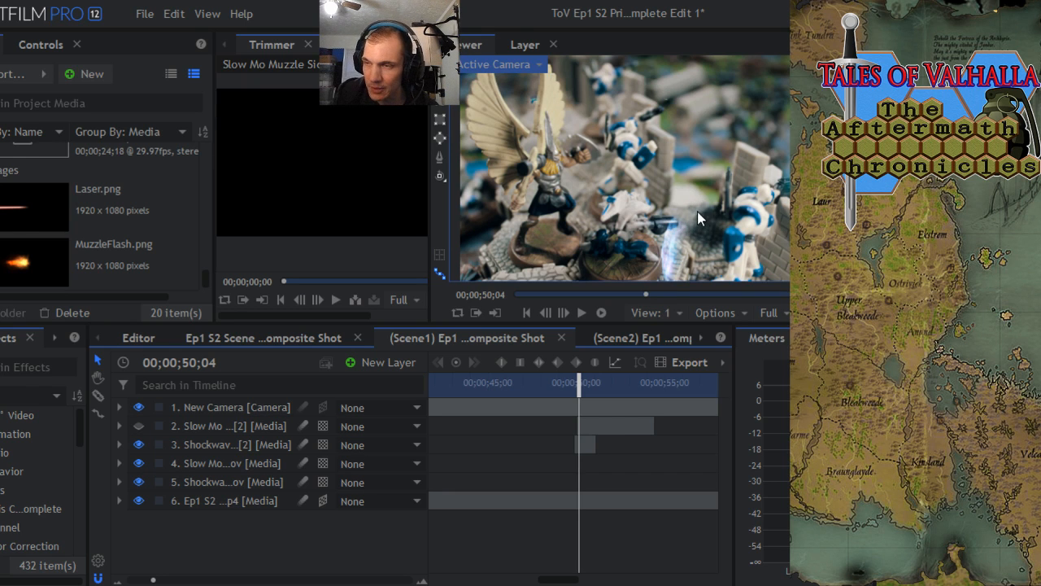
pyautogui.click(138, 425)
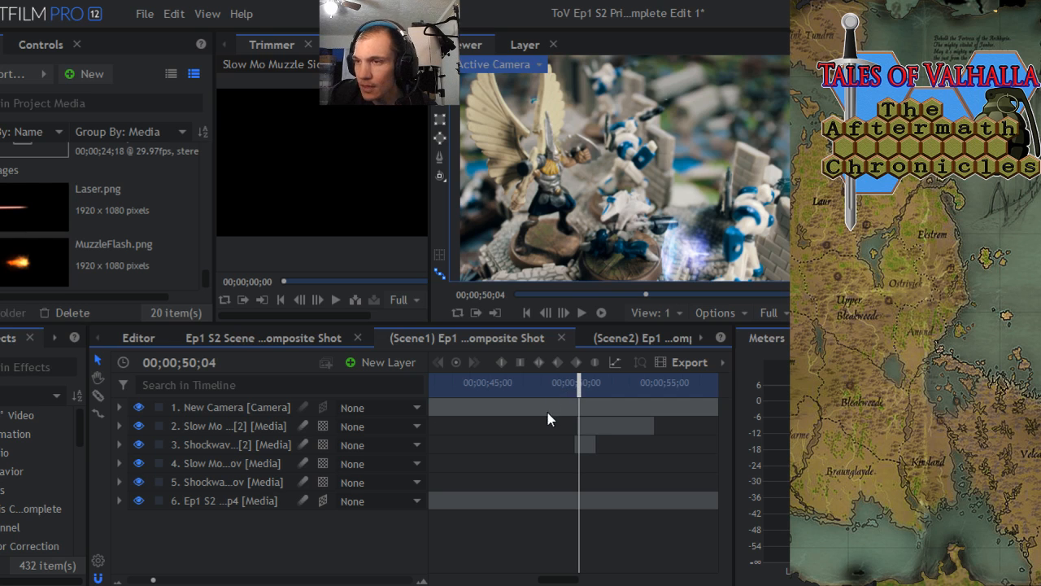
# - Scrub the Scene1 composite to preview the first blast at 00;00;50;09 and the other blast at 00;01;07;13
pyautogui.moveTo(579, 384)
pyautogui.mouseDown()
pyautogui.moveTo(571, 391)
pyautogui.moveTo(582, 392)
pyautogui.mouseUp()
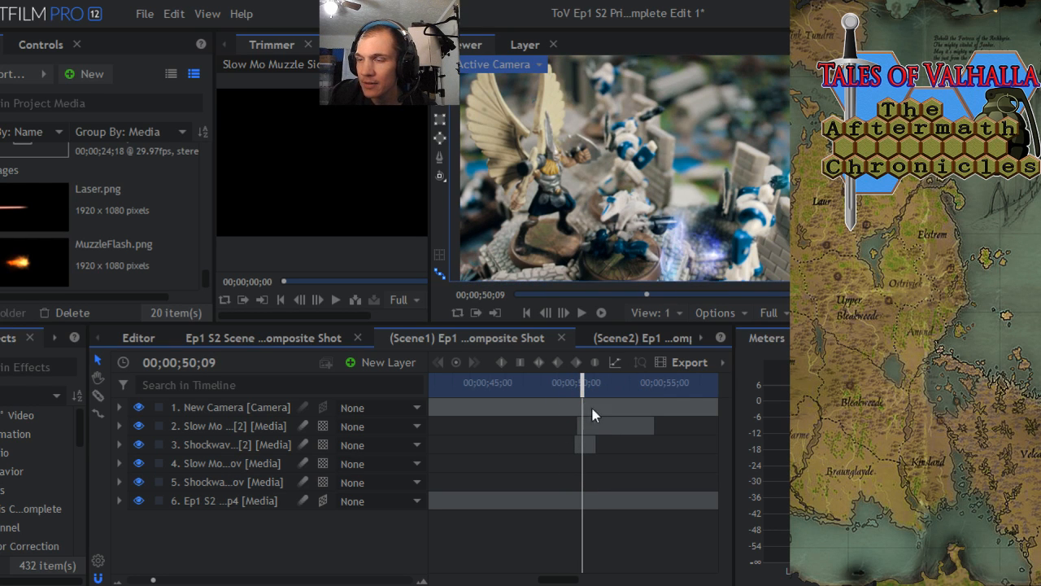
pyautogui.moveTo(153, 581); pyautogui.dragTo(140, 580)
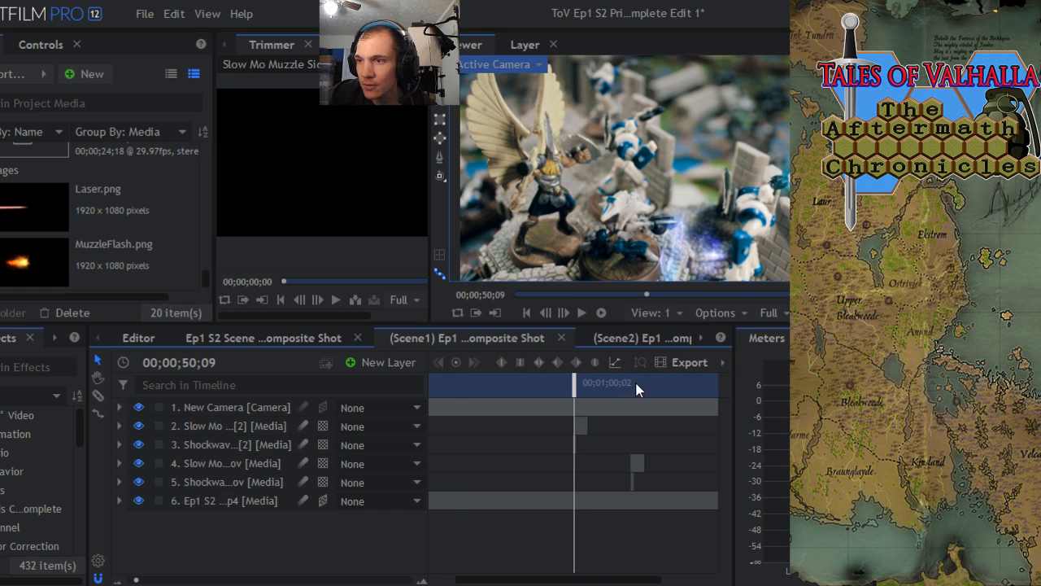
pyautogui.moveTo(635, 389); pyautogui.dragTo(631, 395)
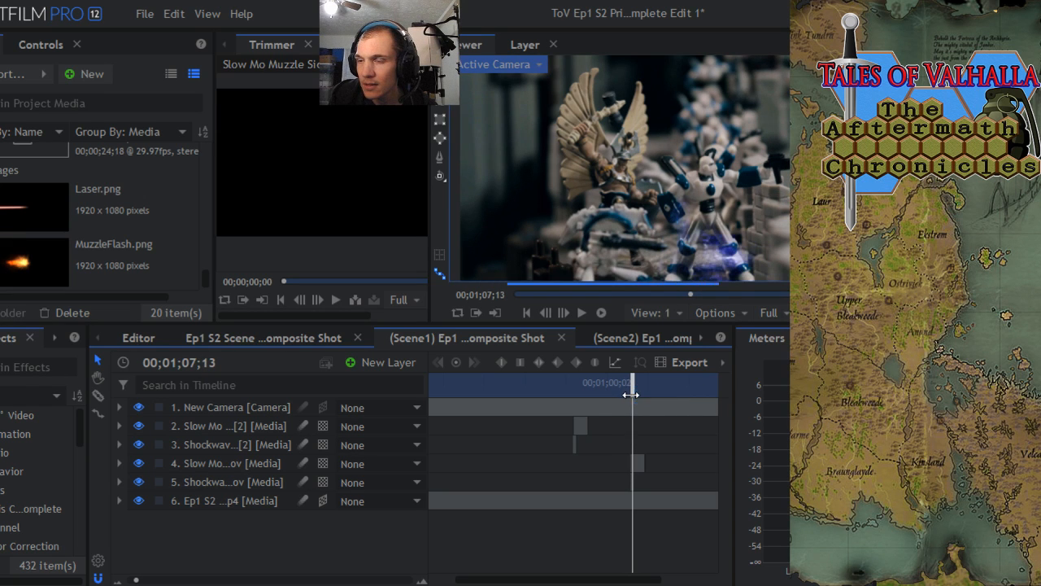
# - Return to the first blast and scrub closely from 00;00;49;29 to 00;00;50;03 to inspect how the shockwave and muzzle effects begin
pyautogui.click(576, 396)
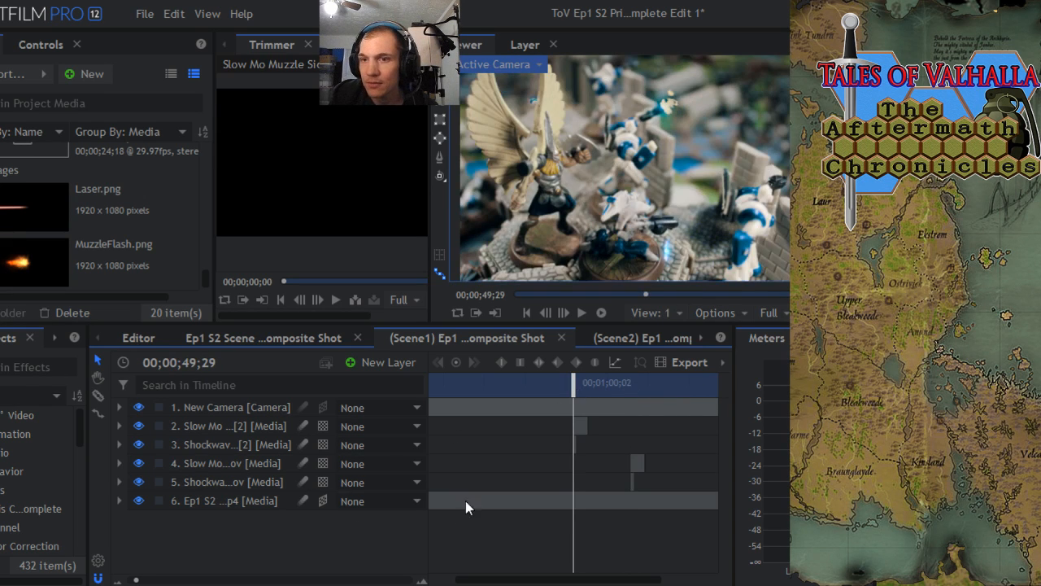
pyautogui.moveTo(135, 580); pyautogui.dragTo(196, 580)
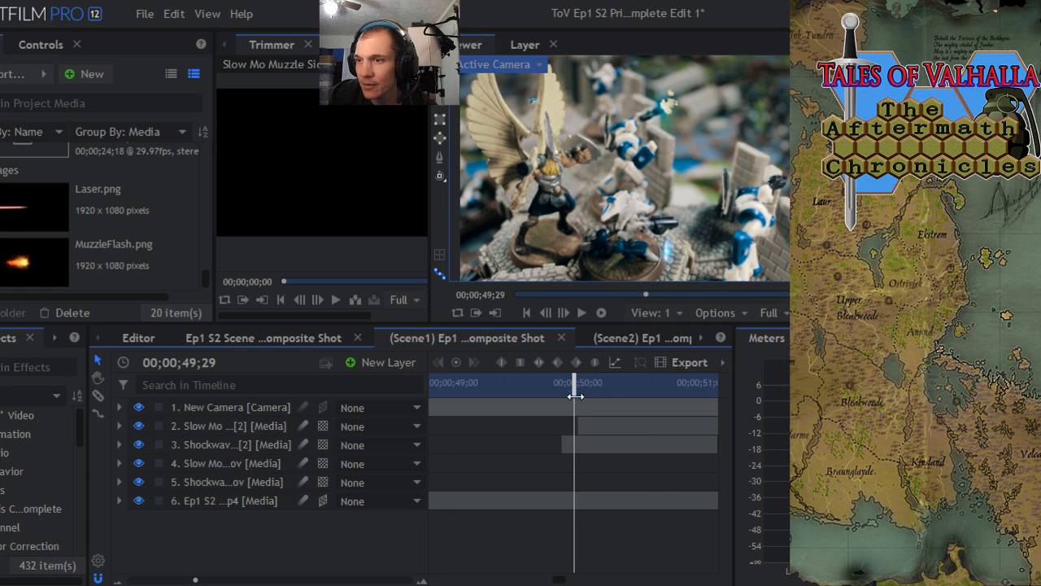
pyautogui.moveTo(575, 396); pyautogui.dragTo(584, 387)
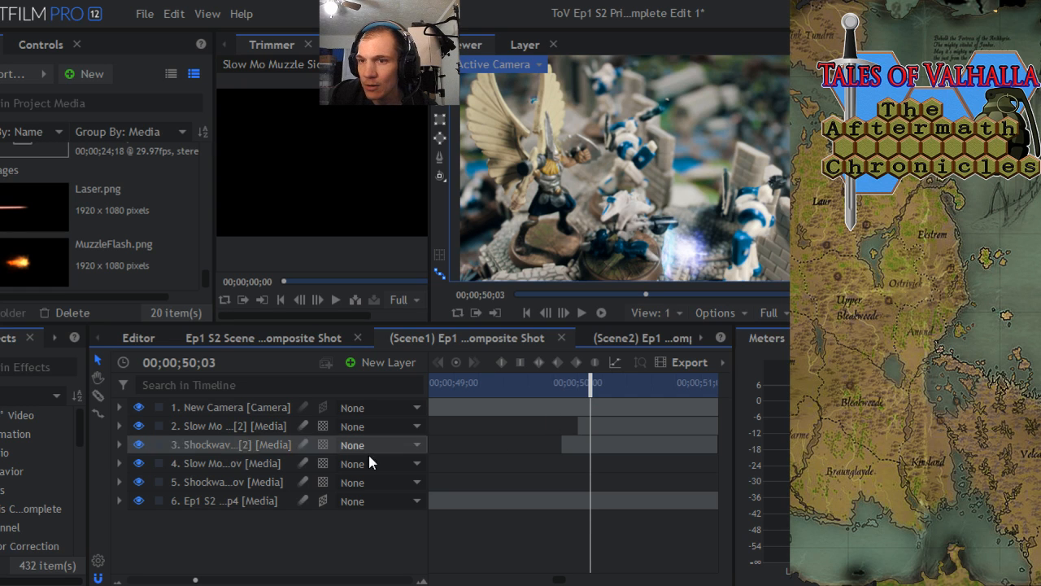
# - Open the second Shockwave layer's transform properties and reposition the layer to about -212.8, -201.1 at 00;00;49;29
pyautogui.click(230, 447)
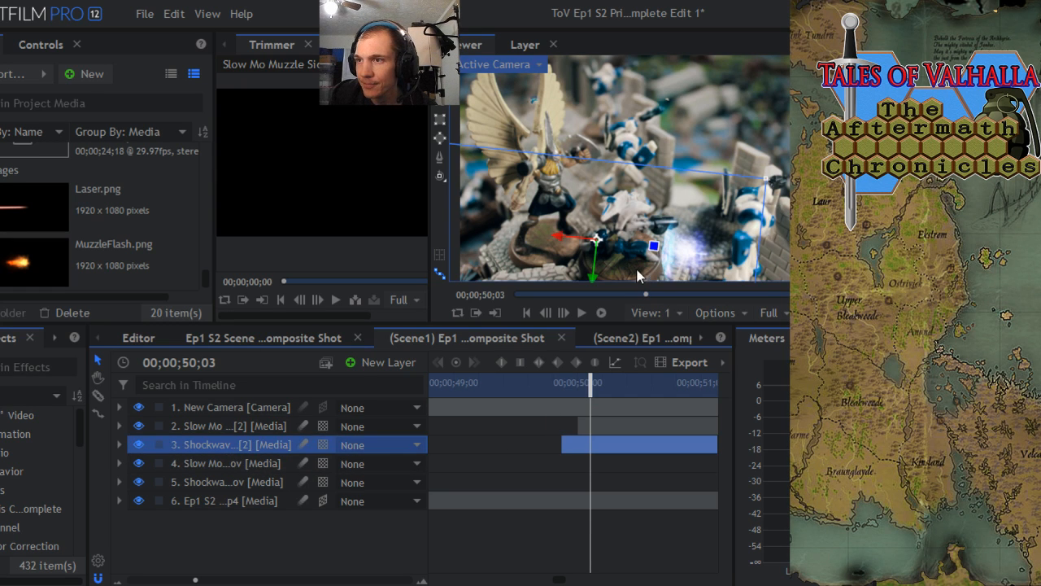
pyautogui.click(119, 445)
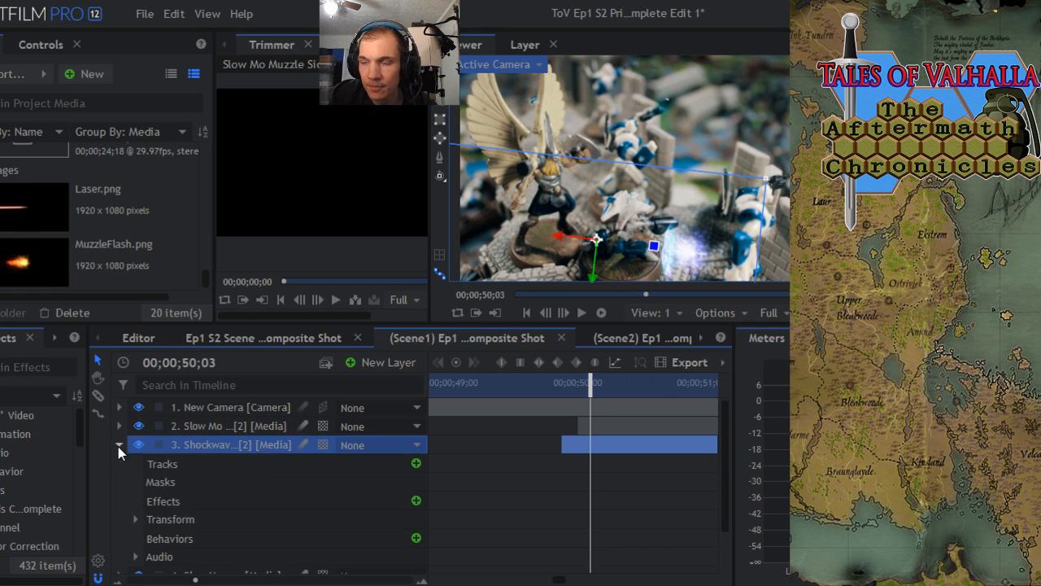
pyautogui.click(135, 519)
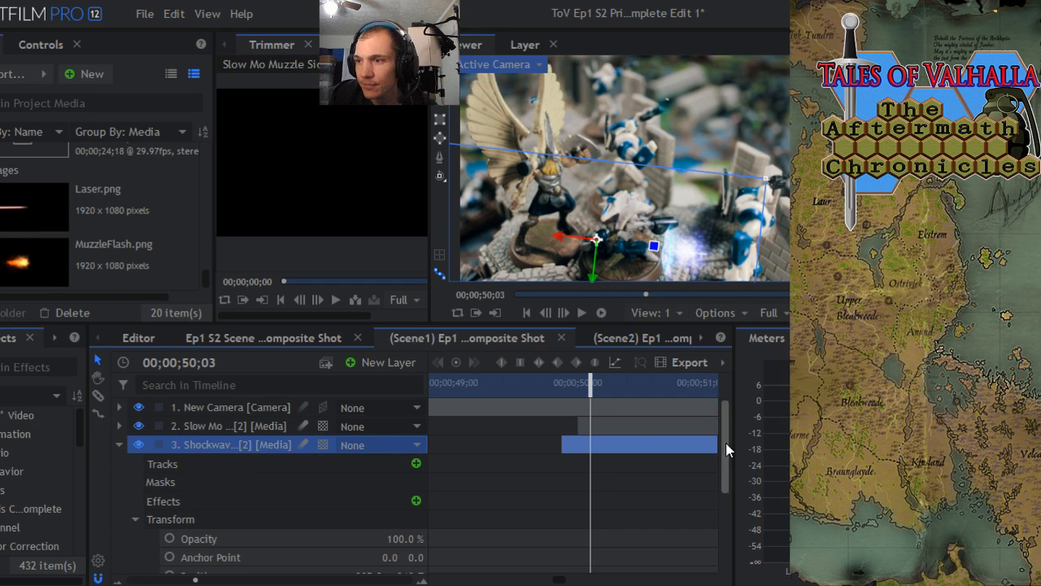
pyautogui.moveTo(725, 443)
pyautogui.mouseDown()
pyautogui.moveTo(725, 492)
pyautogui.moveTo(729, 443)
pyautogui.mouseUp()
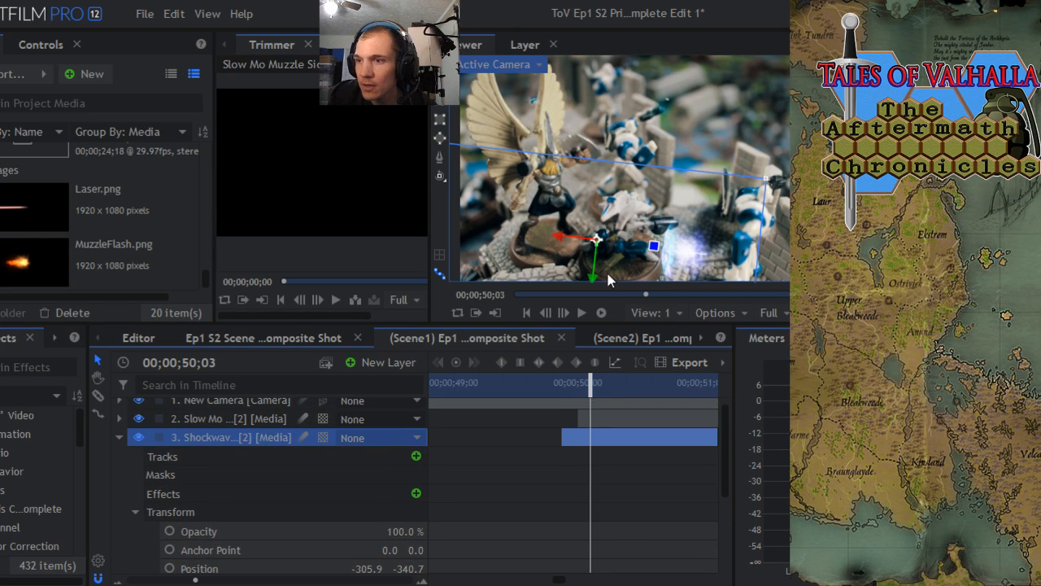
pyautogui.moveTo(590, 382); pyautogui.dragTo(574, 383)
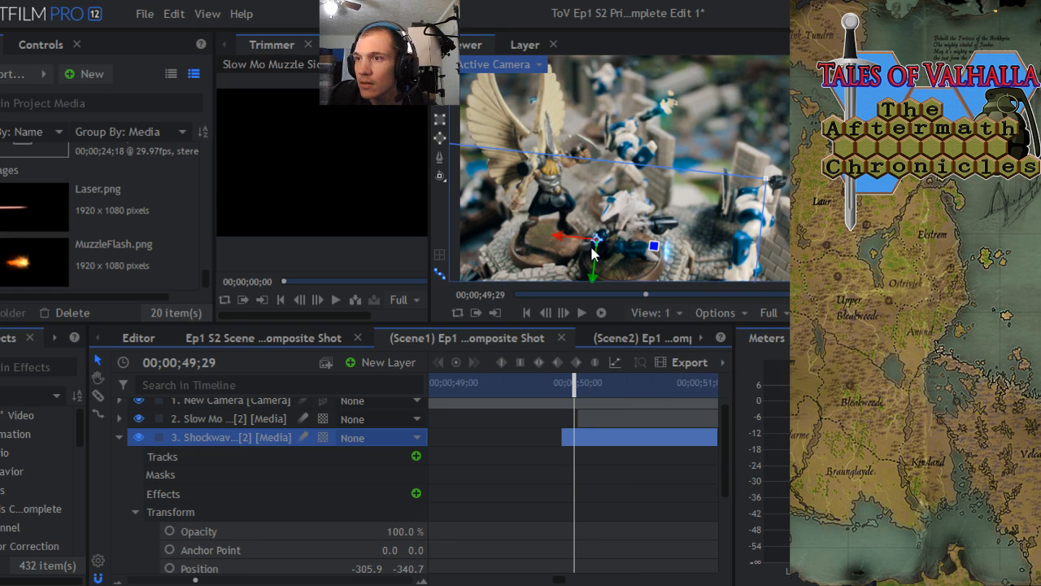
pyautogui.moveTo(595, 250); pyautogui.dragTo(614, 212)
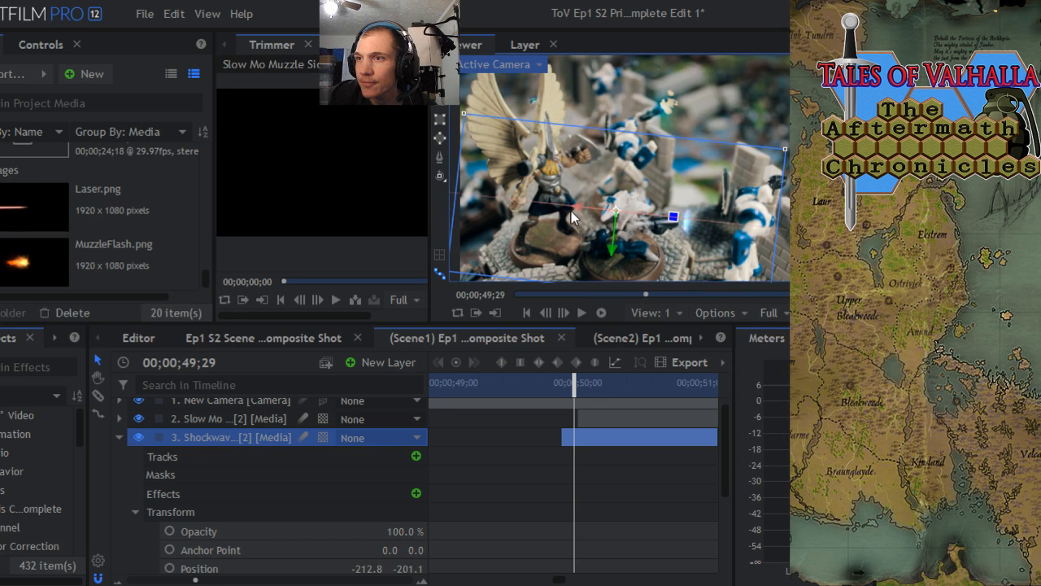
pyautogui.click(323, 439)
pyautogui.click(339, 481)
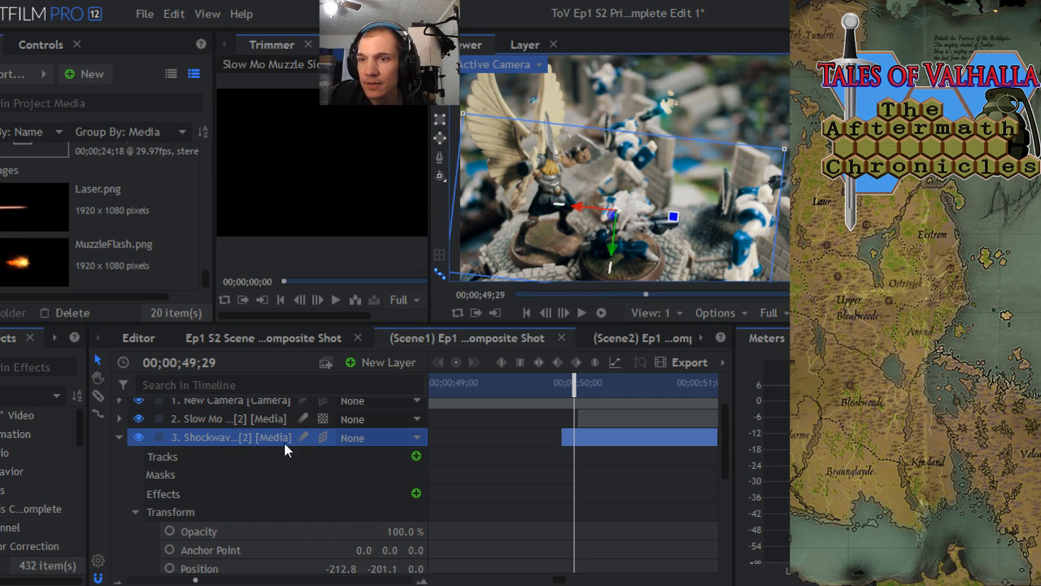
pyautogui.click(322, 437)
pyautogui.click(339, 463)
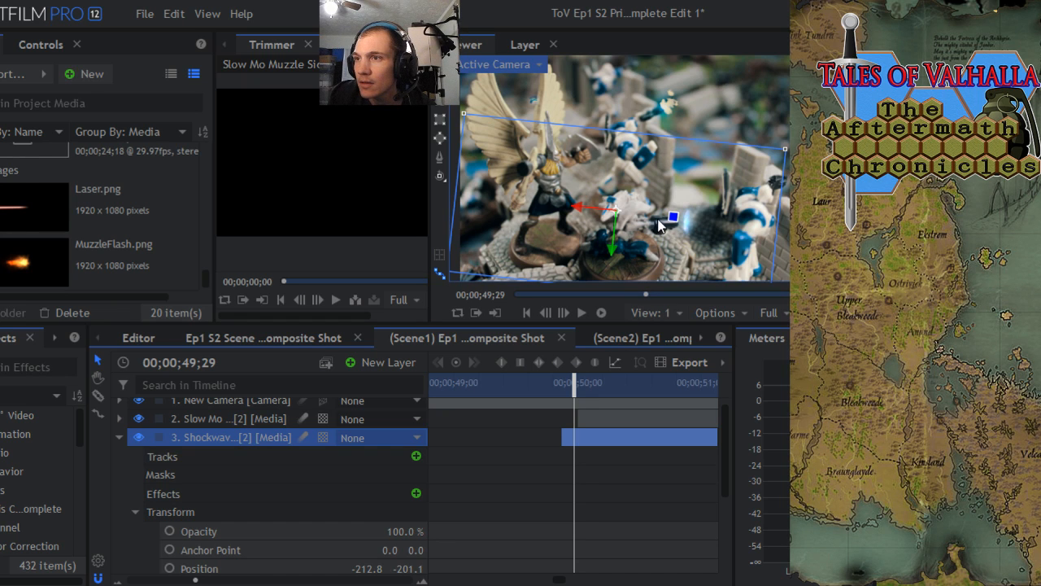
# - Level the second Shockwave layer at a rotation of about -179.1°, reposition it to about -247.7, -236.0, and scale it to 55%
pyautogui.moveTo(672, 217); pyautogui.dragTo(607, 228)
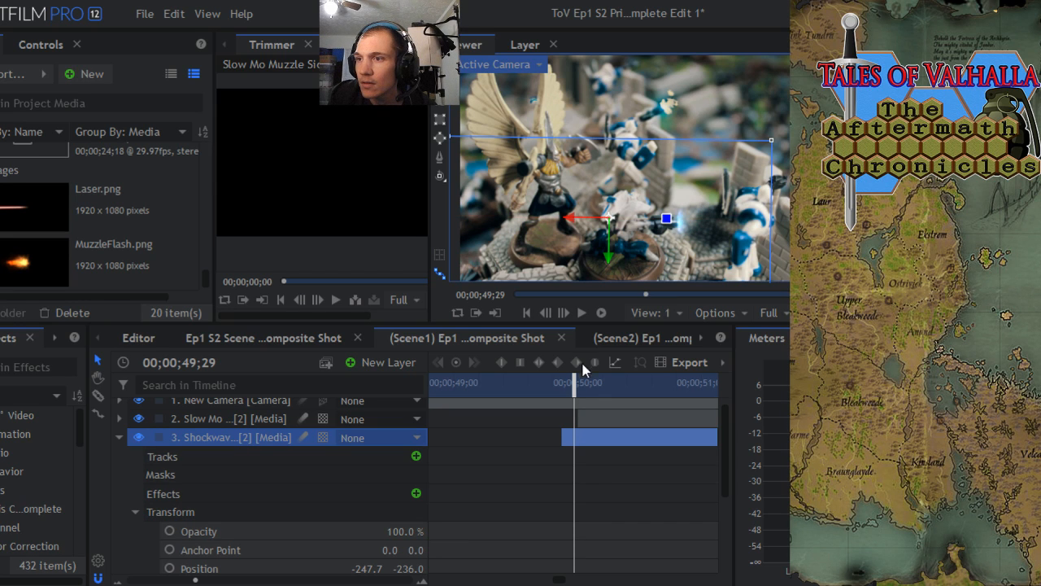
pyautogui.moveTo(576, 389)
pyautogui.mouseDown()
pyautogui.moveTo(634, 380)
pyautogui.moveTo(571, 381)
pyautogui.mouseUp()
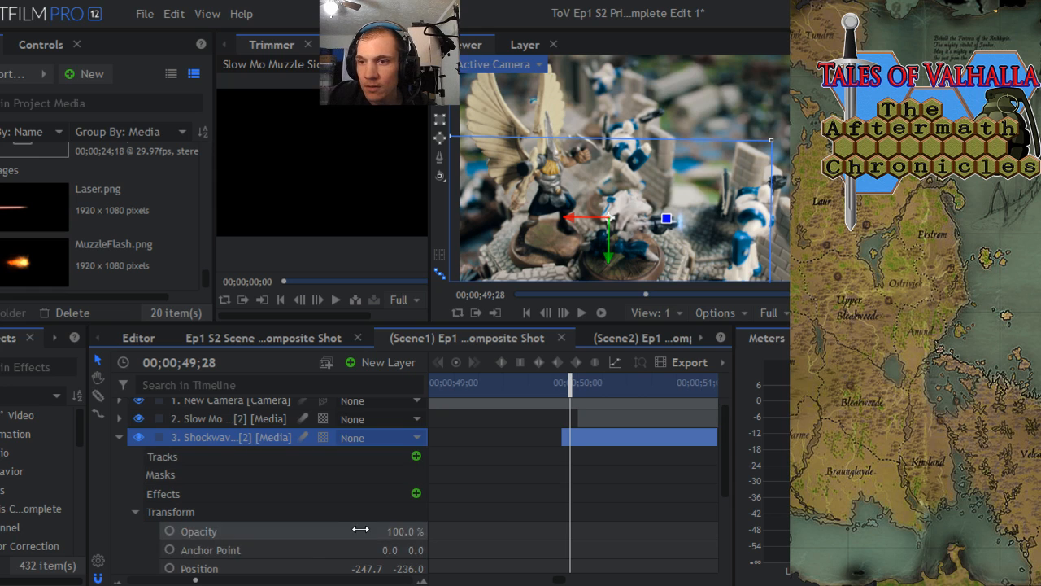
pyautogui.moveTo(725, 427); pyautogui.dragTo(723, 460)
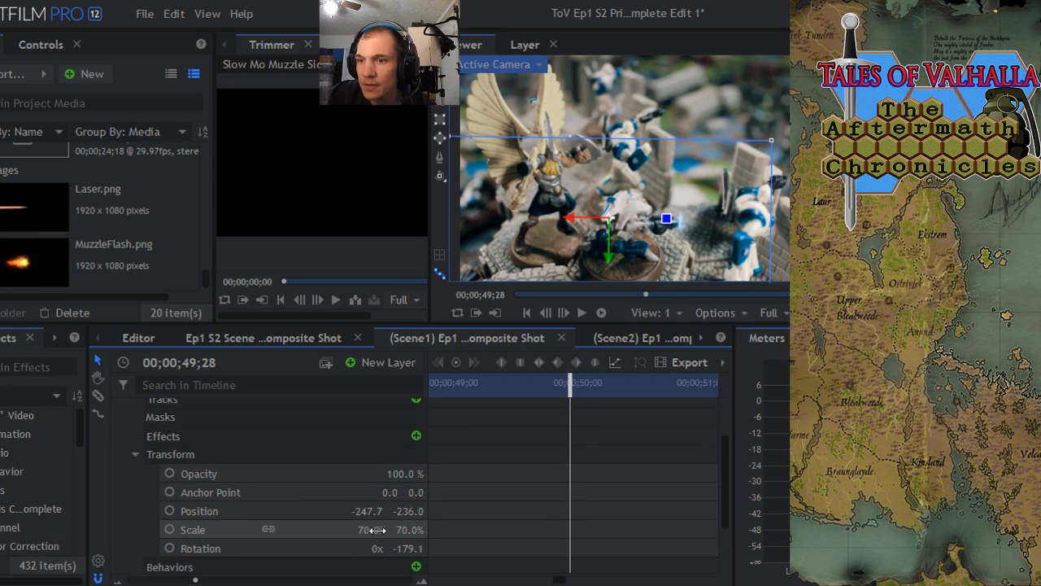
pyautogui.moveTo(371, 529); pyautogui.dragTo(361, 530)
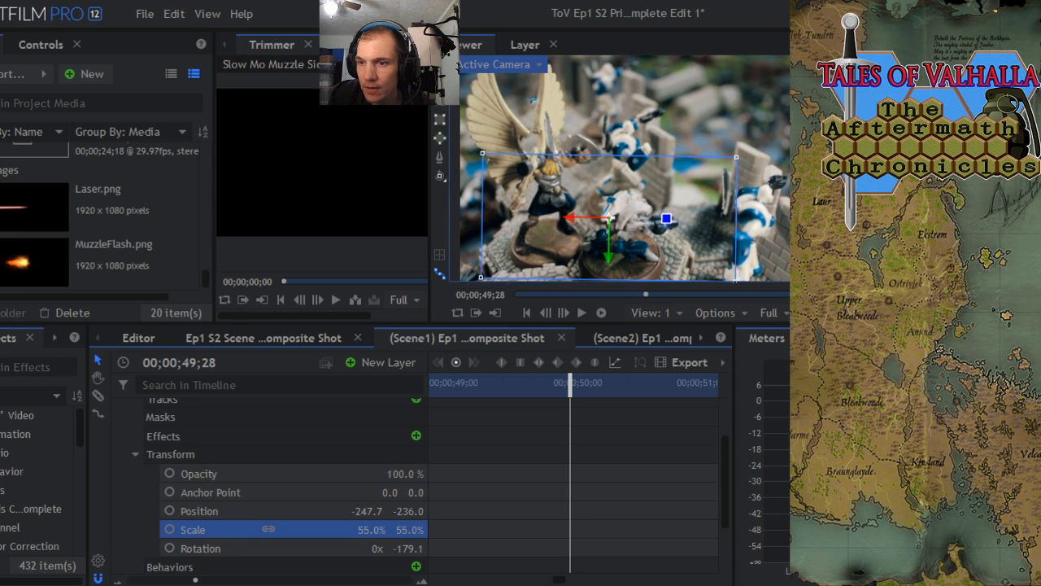
# - Shift the second Shockwave layer slightly toward the blast at 00;00;50;03, check its start at 00;00;49;28, and collapse its properties
pyautogui.moveTo(721, 473); pyautogui.dragTo(731, 414)
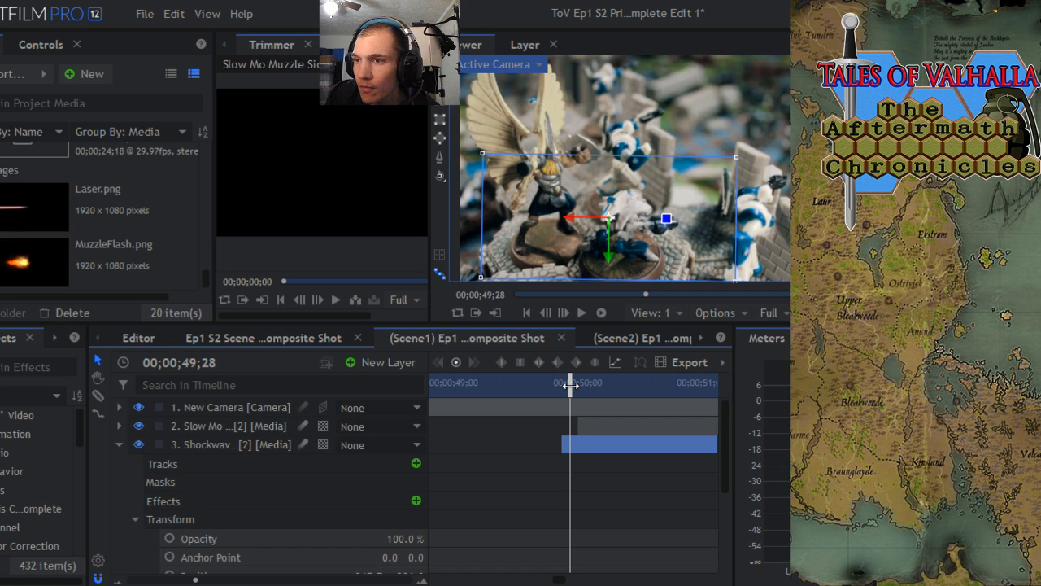
pyautogui.moveTo(571, 387); pyautogui.dragTo(591, 389)
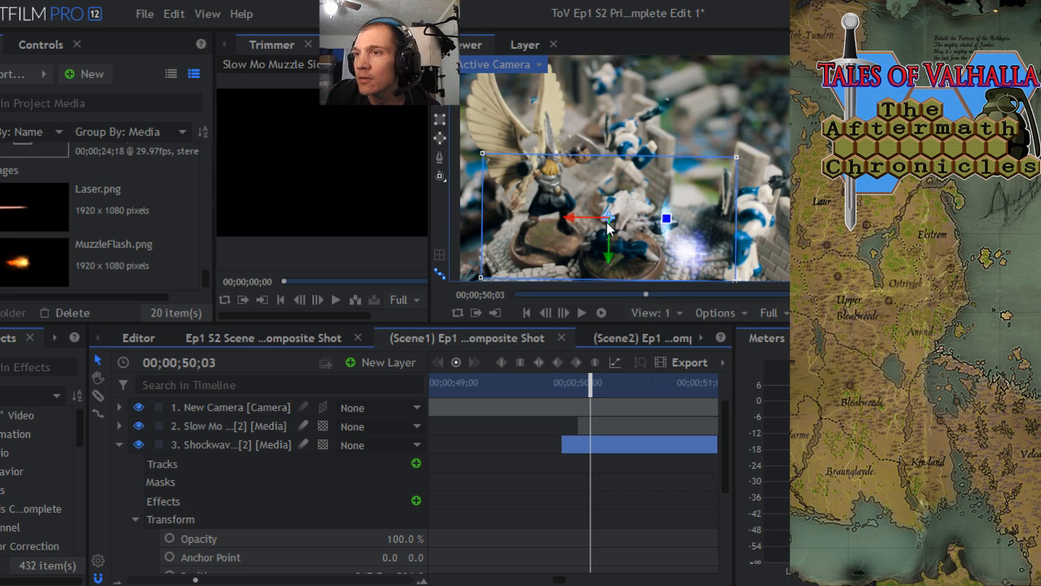
pyautogui.moveTo(608, 229); pyautogui.dragTo(620, 222)
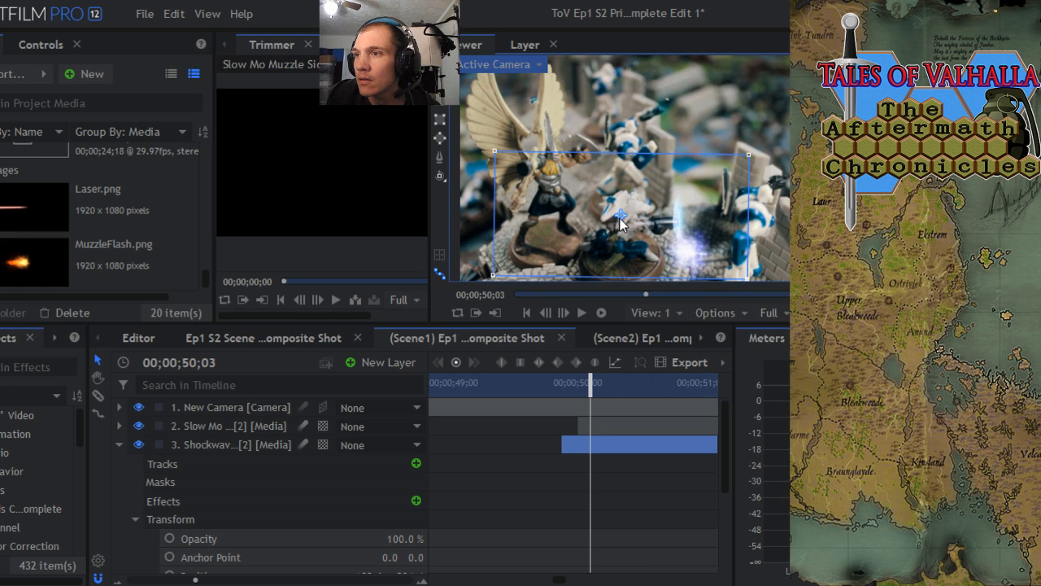
pyautogui.moveTo(590, 386); pyautogui.dragTo(569, 379)
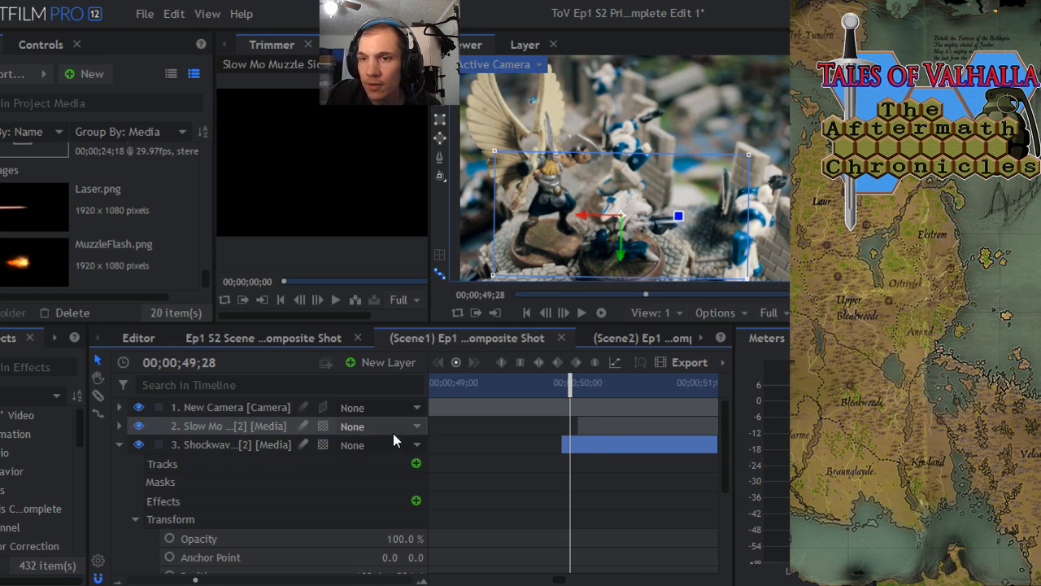
pyautogui.click(119, 444)
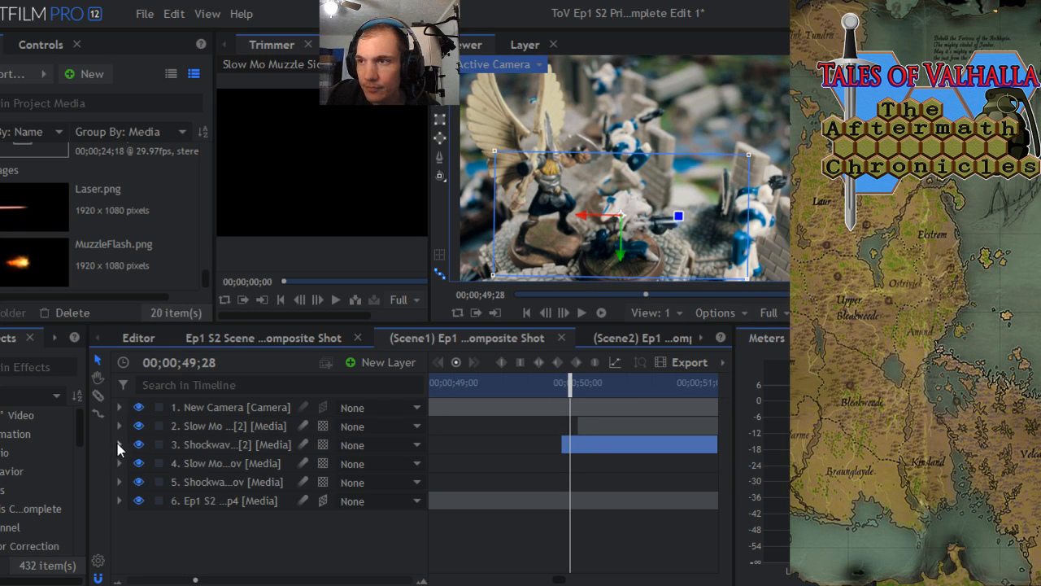
# - Rotate the second Slow Mo muzzle layer to about -6.5° and raise it to the gun's muzzle, near 439.7, -238.3, at 00;00;50;03
pyautogui.click(212, 429)
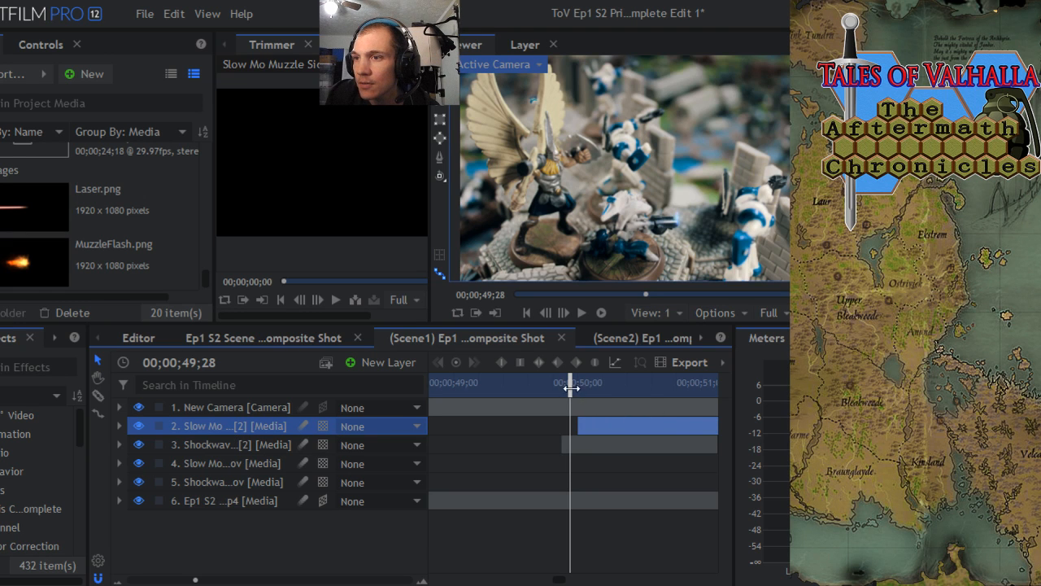
pyautogui.moveTo(572, 388)
pyautogui.mouseDown()
pyautogui.moveTo(607, 389)
pyautogui.moveTo(591, 389)
pyautogui.mouseUp()
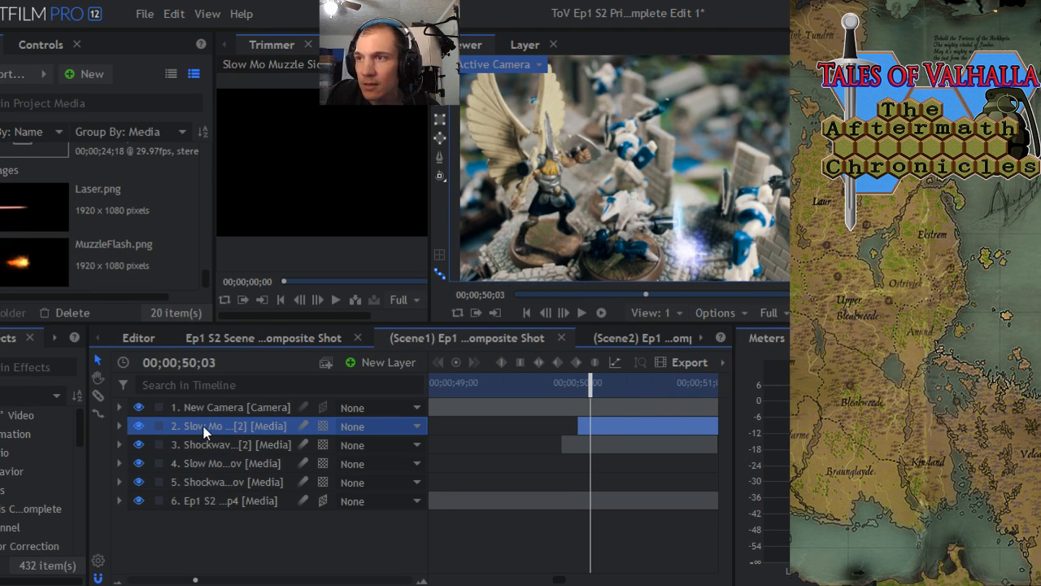
pyautogui.click(230, 408)
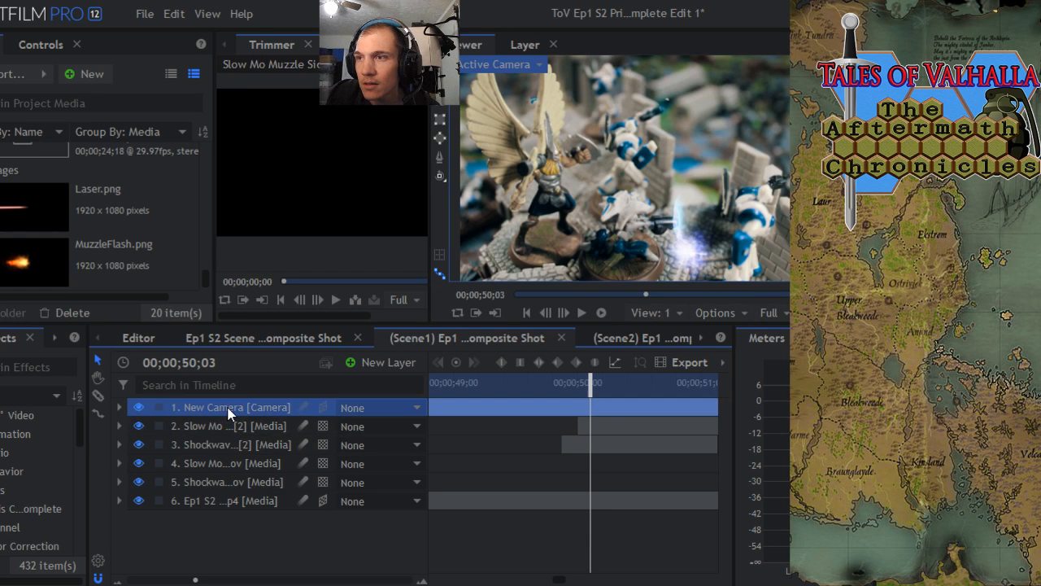
pyautogui.click(234, 426)
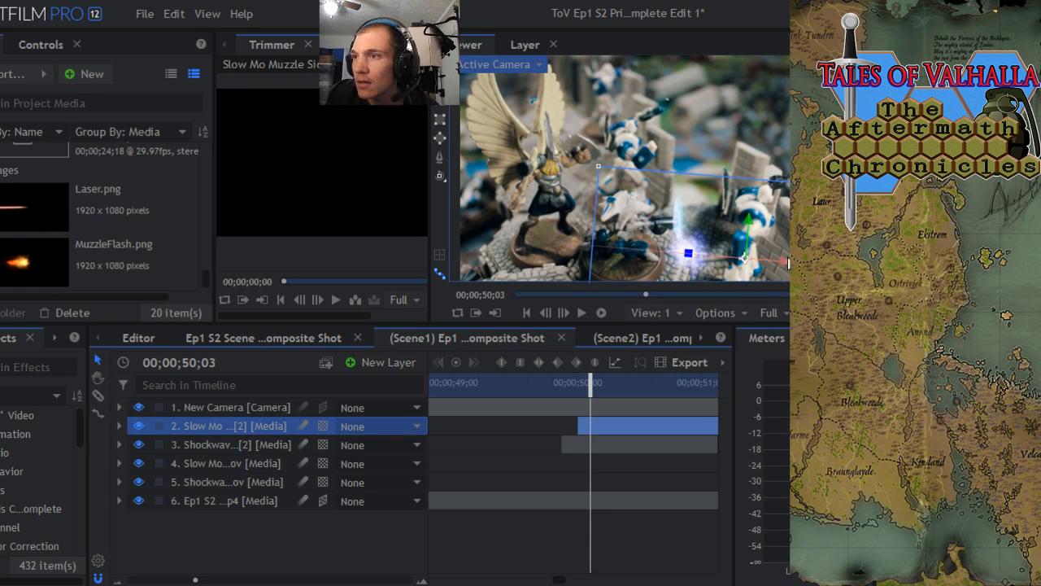
pyautogui.moveTo(746, 261); pyautogui.dragTo(756, 213)
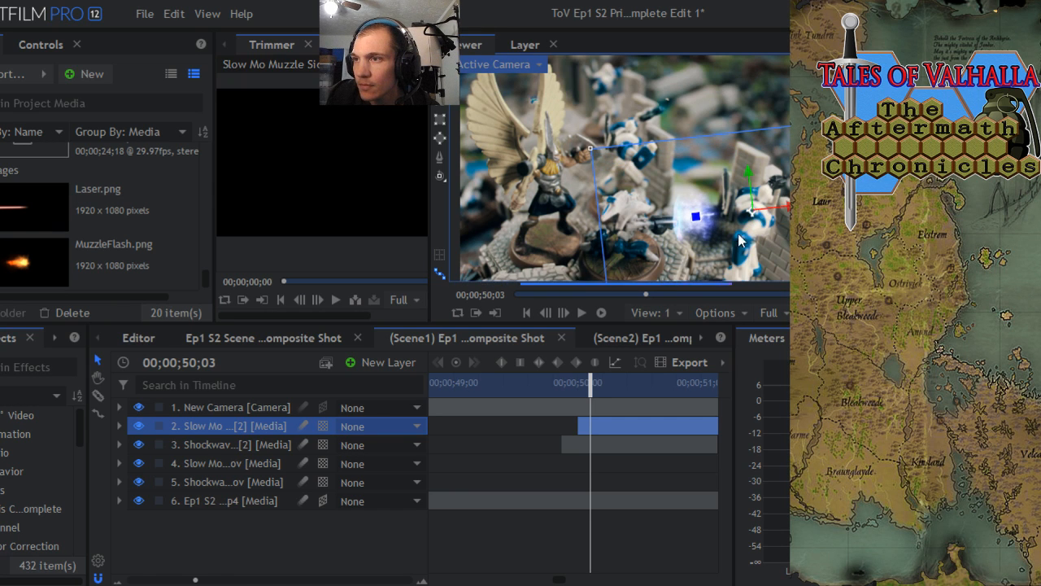
pyautogui.moveTo(751, 213); pyautogui.dragTo(751, 222)
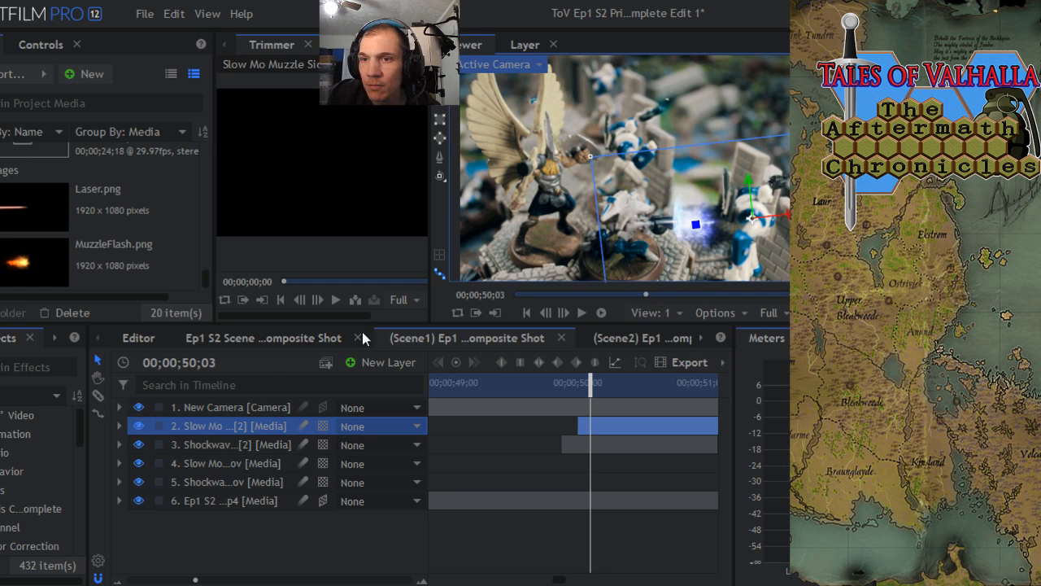
# - Set the second Slow Mo muzzle layer's scale to 55% and collapse its properties
pyautogui.click(119, 425)
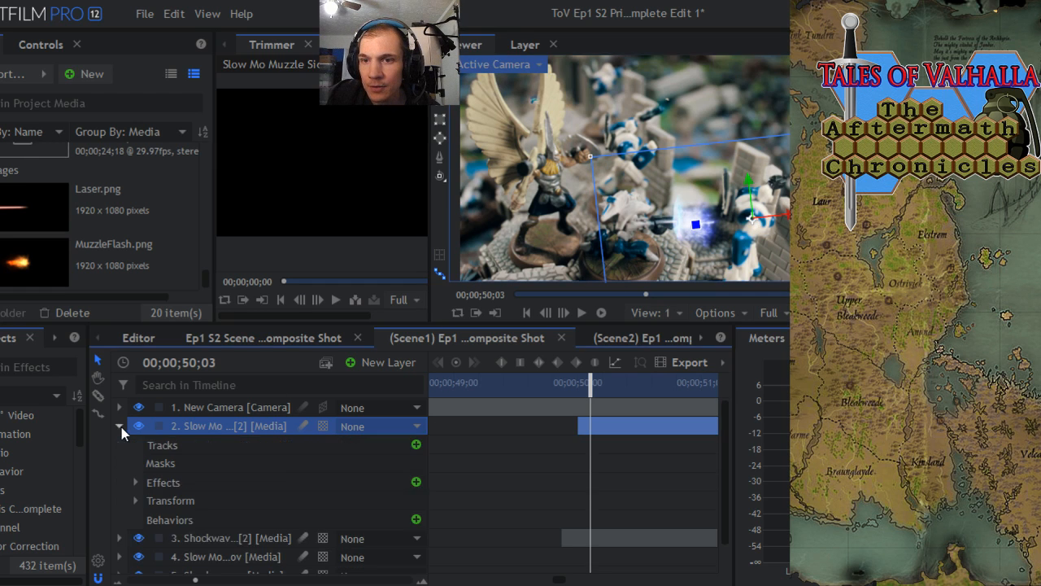
pyautogui.click(135, 500)
pyautogui.scroll(-1, 331, 521)
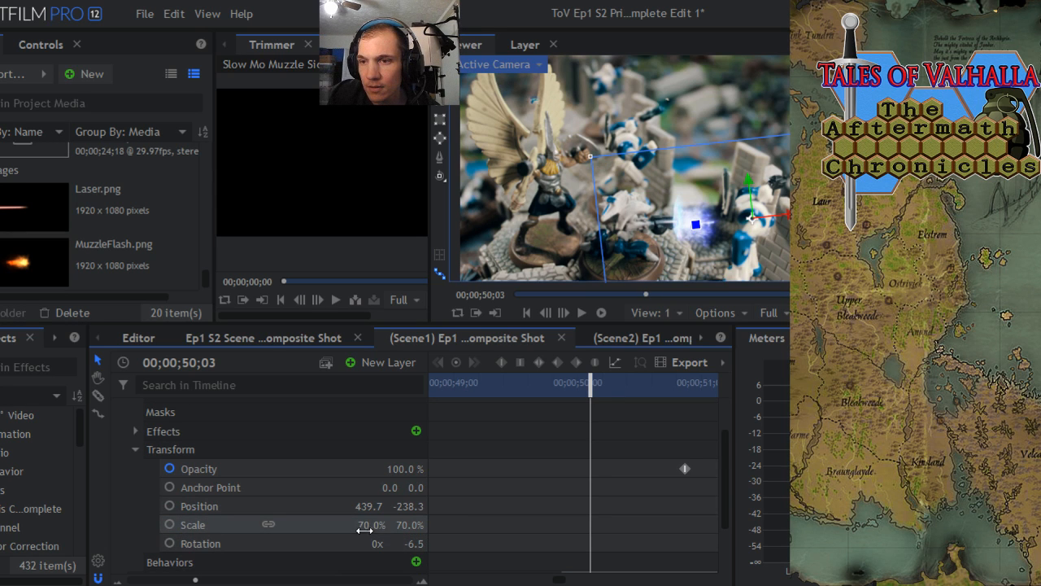
pyautogui.moveTo(372, 524); pyautogui.dragTo(359, 525)
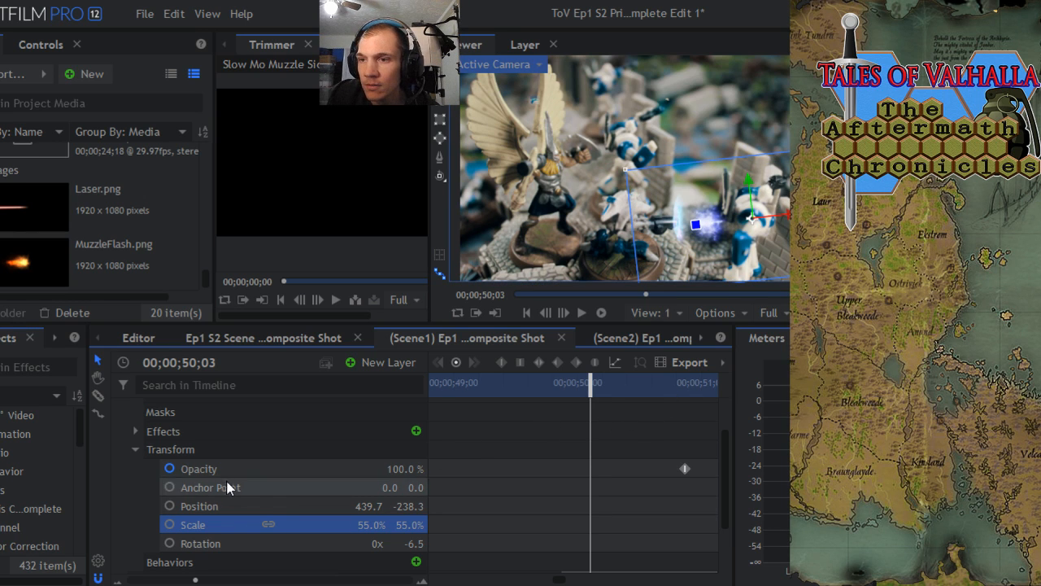
pyautogui.moveTo(589, 386)
pyautogui.mouseDown()
pyautogui.moveTo(708, 385)
pyautogui.moveTo(569, 385)
pyautogui.mouseUp()
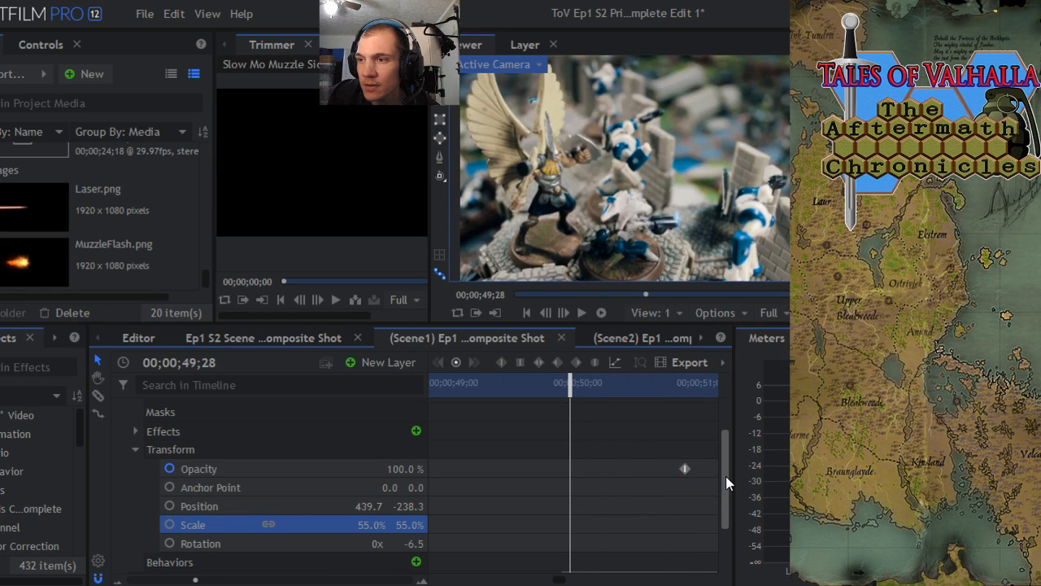
pyautogui.scroll(3, 725, 476)
pyautogui.click(120, 425)
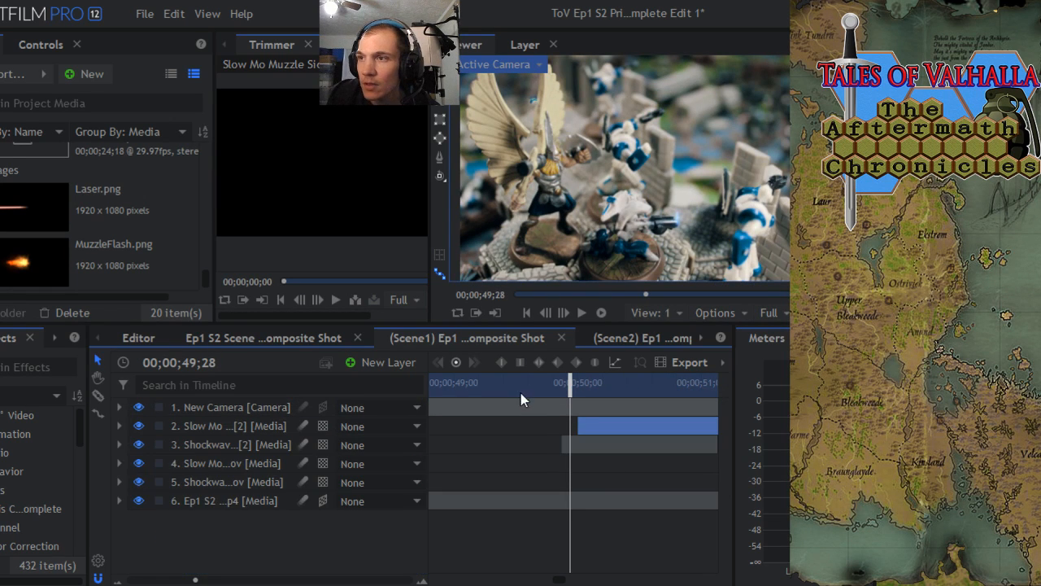
# - Move the second Slow Mo muzzle layer closer to the gun barrel, to about 358.2, -250.0, at 00;00;50;02, and deselect it
pyautogui.moveTo(571, 385); pyautogui.dragTo(582, 386)
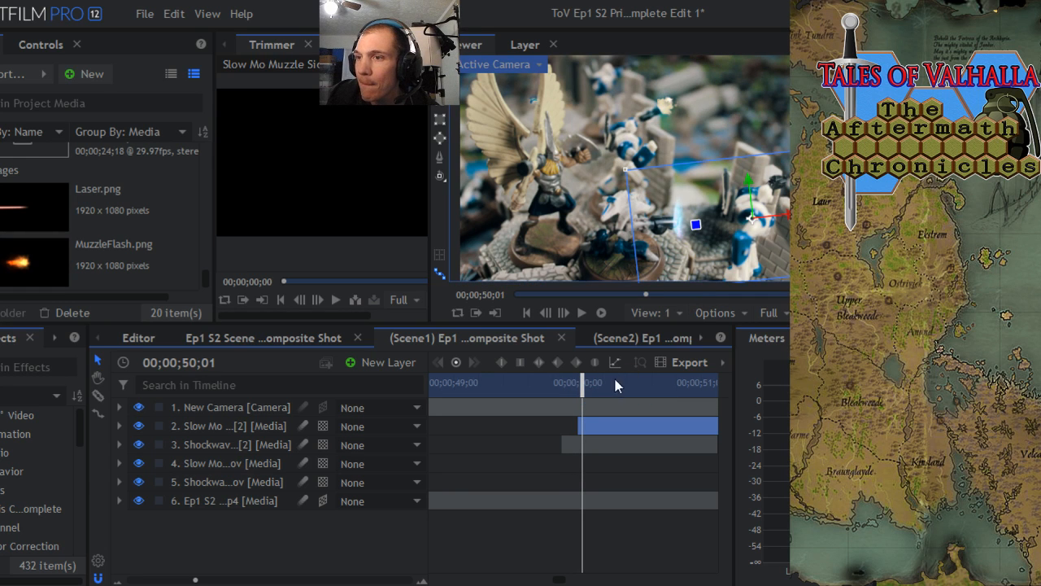
pyautogui.click(585, 386)
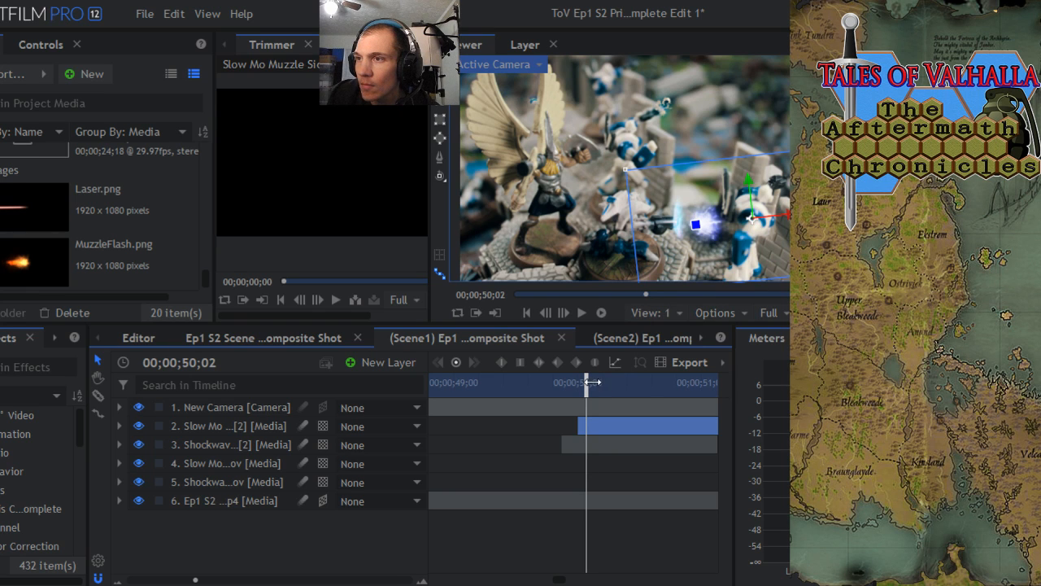
pyautogui.moveTo(592, 382); pyautogui.dragTo(591, 381)
pyautogui.moveTo(696, 226); pyautogui.dragTo(733, 220)
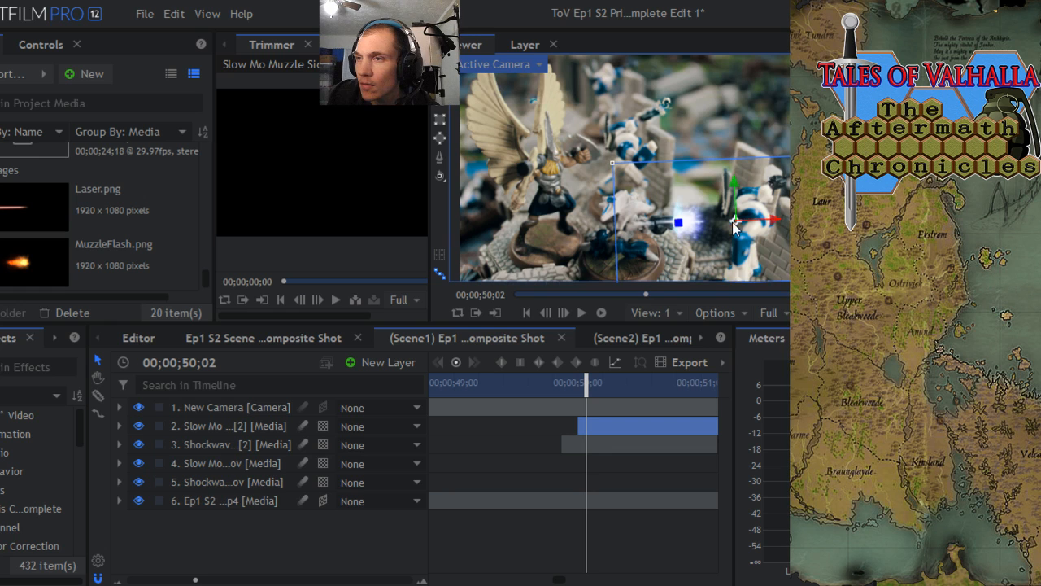
pyautogui.click(235, 409)
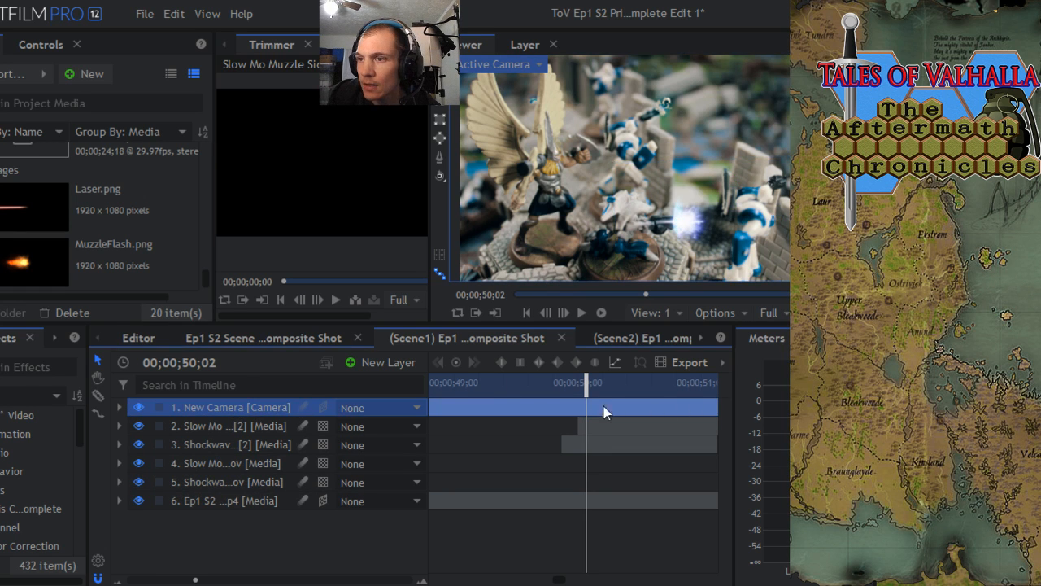
# - Shift the second Slow Mo muzzle layer's opacity fade earlier, with its keyframes at about 00;00;50;14 and 00;00;50;25
pyautogui.moveTo(586, 385); pyautogui.dragTo(628, 376)
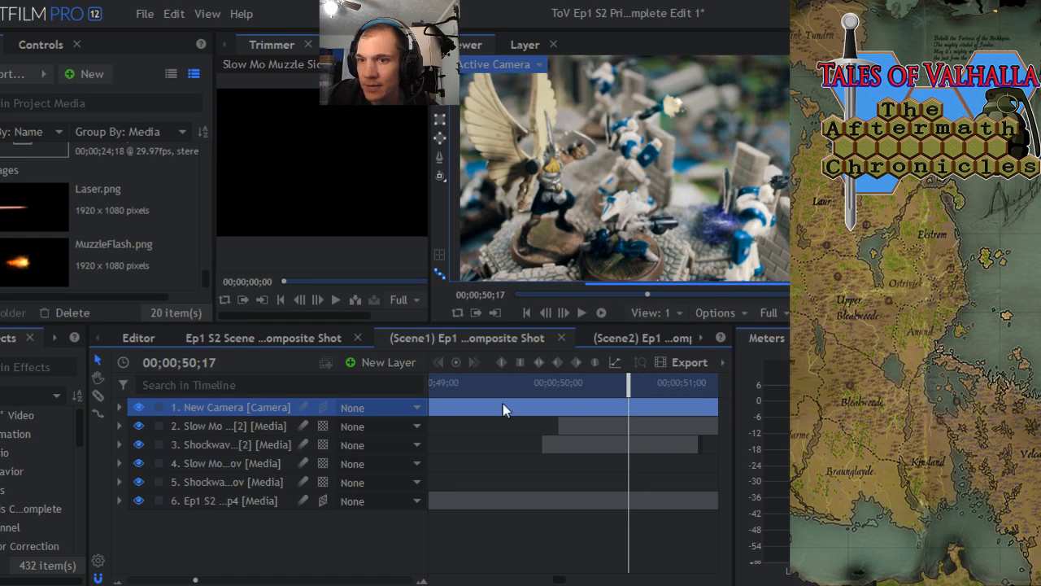
pyautogui.click(119, 425)
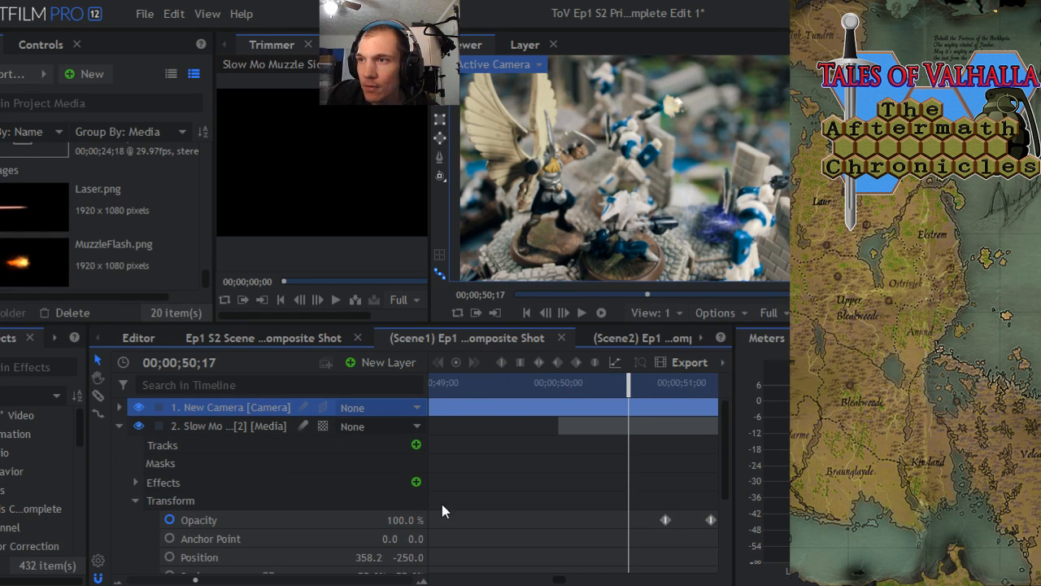
pyautogui.click(560, 314)
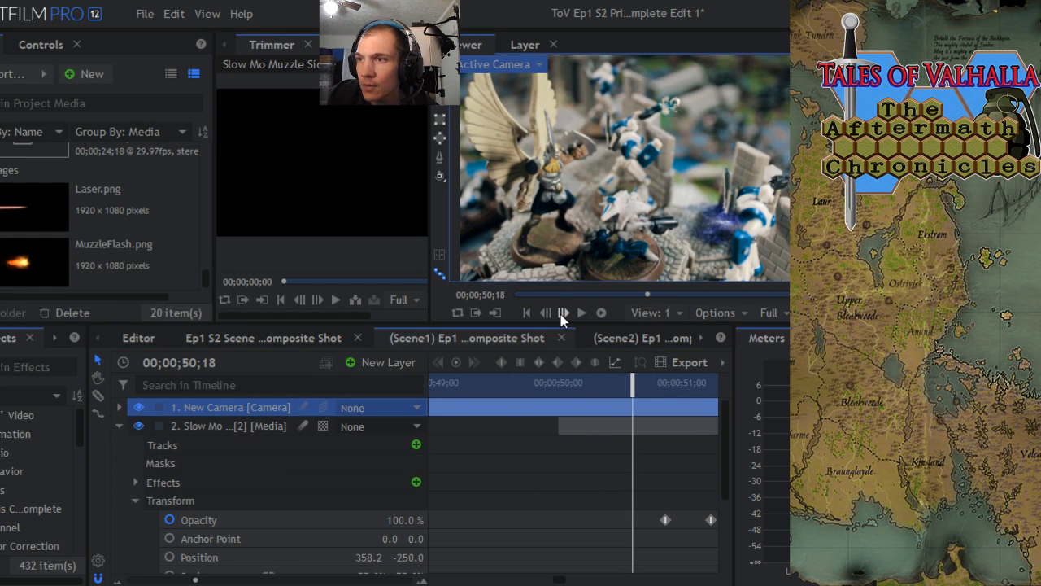
pyautogui.click(560, 314)
pyautogui.click(560, 314)
pyautogui.click(561, 314)
pyautogui.click(560, 314)
pyautogui.click(560, 314)
pyautogui.click(560, 314)
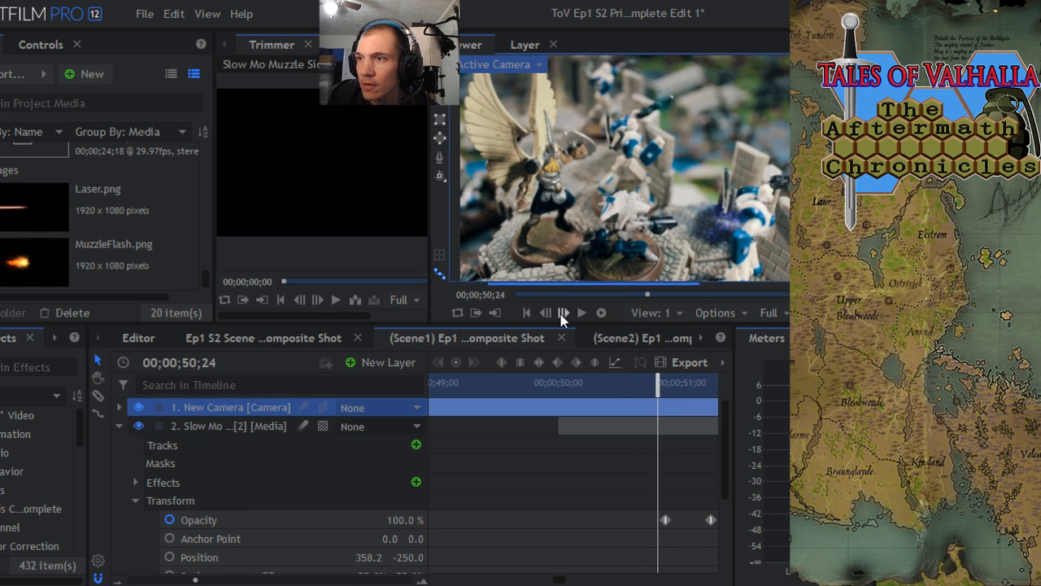
pyautogui.click(560, 314)
pyautogui.click(549, 314)
pyautogui.click(550, 314)
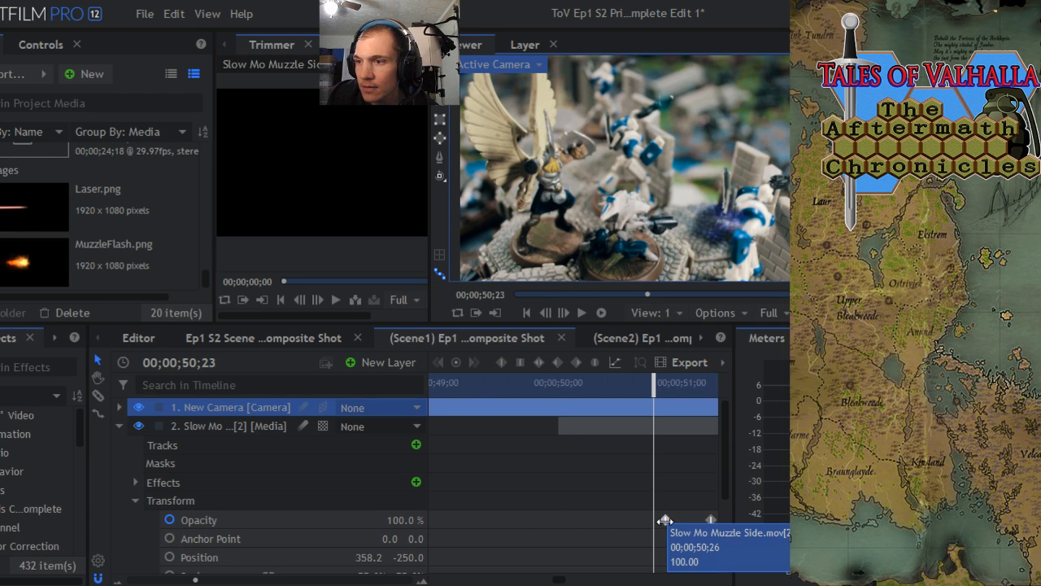
pyautogui.moveTo(665, 520); pyautogui.dragTo(616, 520)
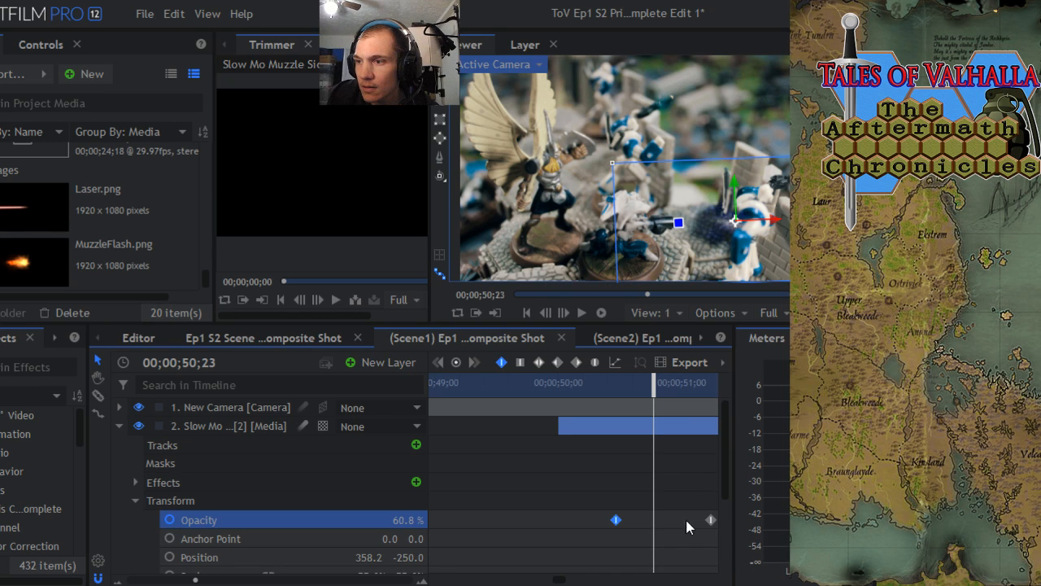
pyautogui.moveTo(705, 520); pyautogui.dragTo(655, 520)
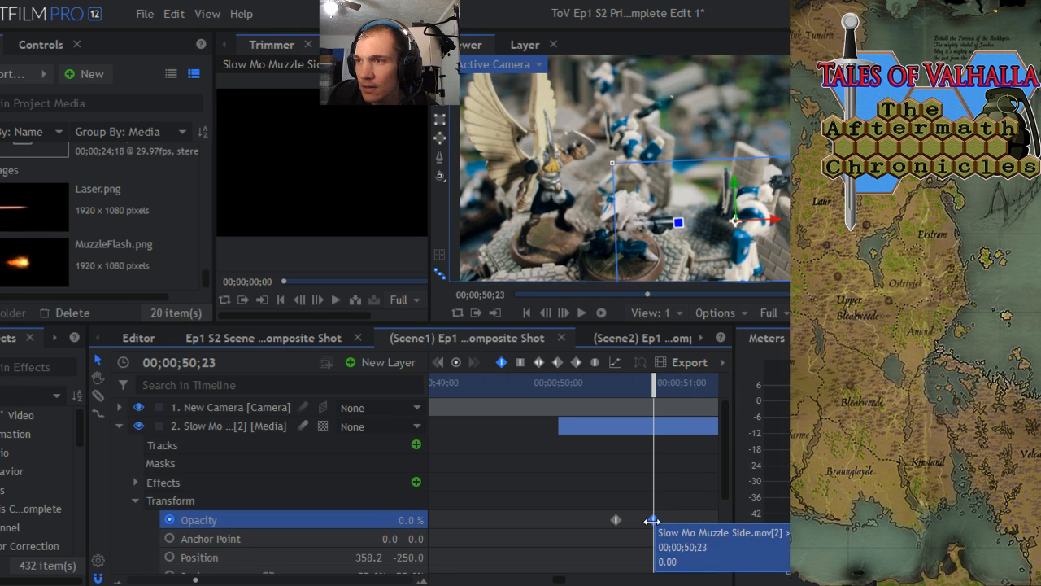
pyautogui.moveTo(652, 521); pyautogui.dragTo(660, 520)
# - Add position and scale keyframes to the second Slow Mo muzzle layer at 00;00;50;02
pyautogui.moveTo(652, 382); pyautogui.dragTo(611, 415)
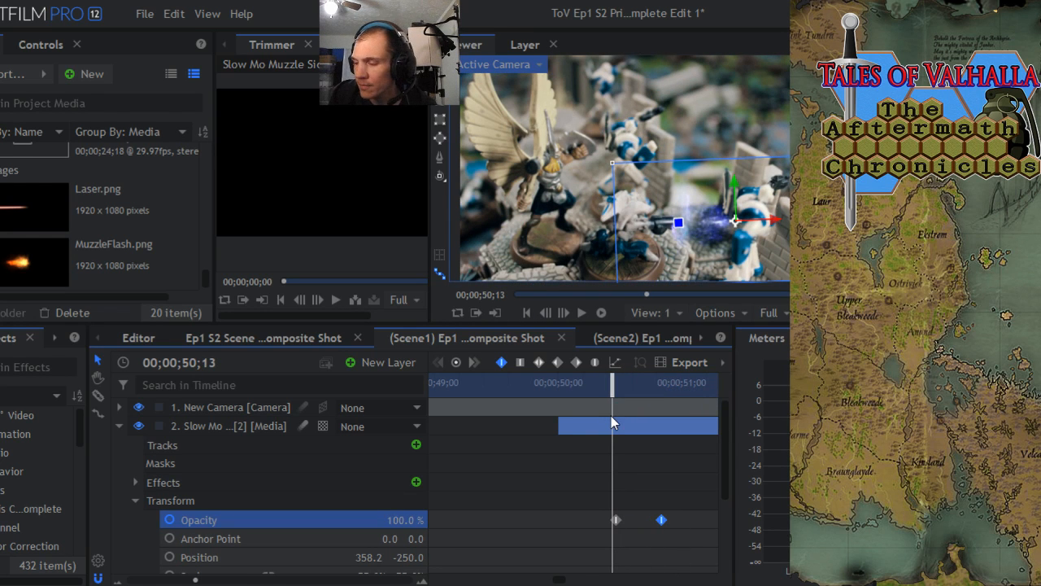
pyautogui.moveTo(720, 442)
pyautogui.mouseDown()
pyautogui.moveTo(723, 477)
pyautogui.moveTo(720, 425)
pyautogui.mouseUp()
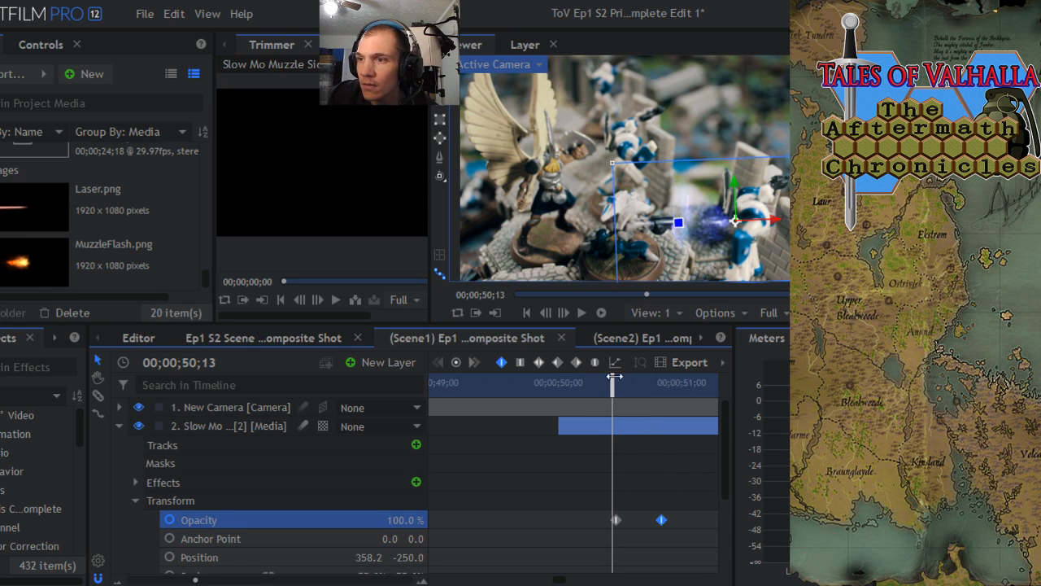
pyautogui.moveTo(614, 389); pyautogui.dragTo(567, 393)
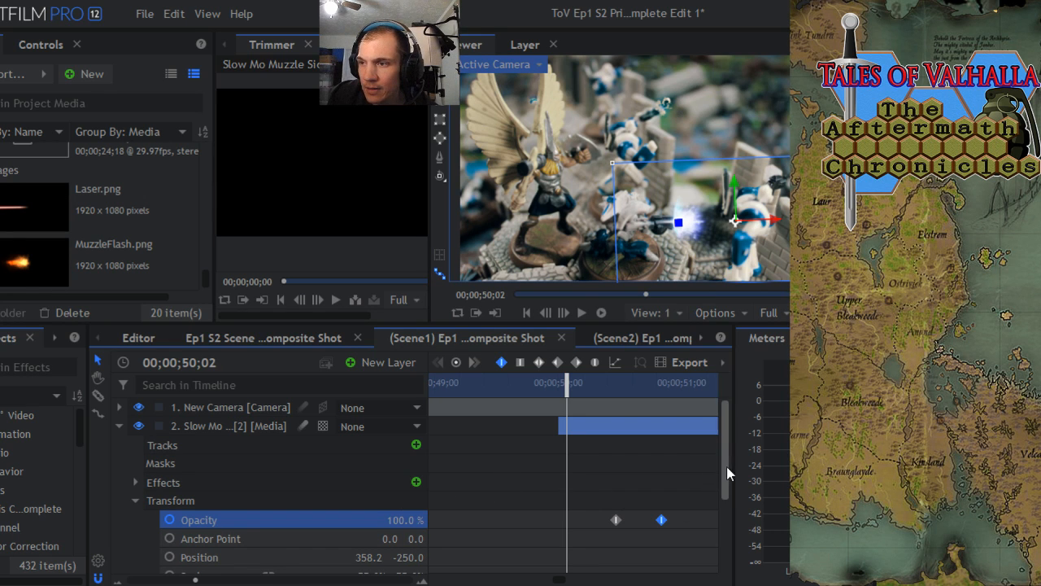
pyautogui.moveTo(723, 466); pyautogui.dragTo(723, 495)
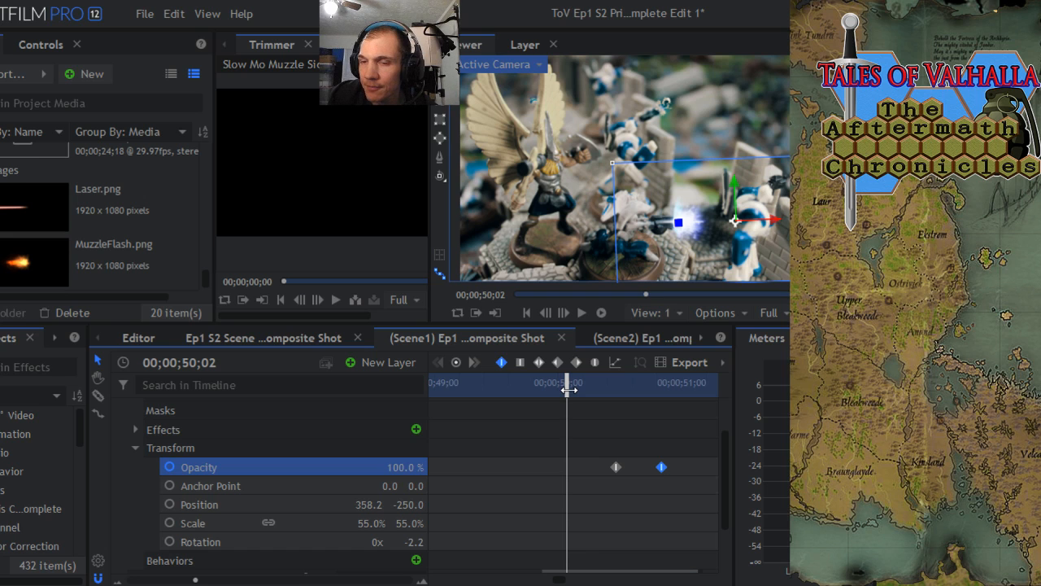
pyautogui.click(170, 505)
pyautogui.click(170, 523)
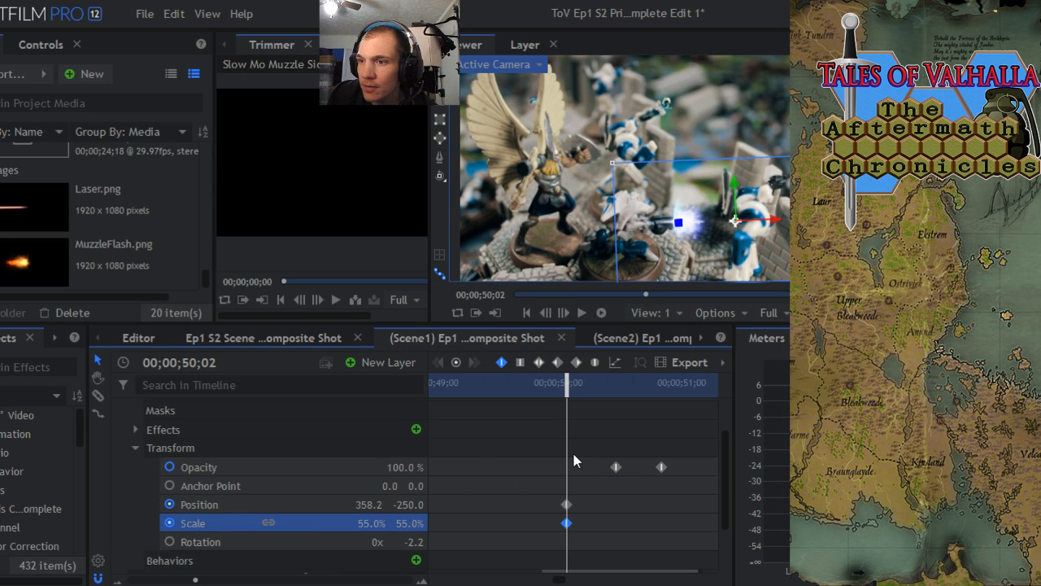
# - Raise the second Slow Mo muzzle layer to about 350.5, -164.6 at 00;00;50;12, creating a second position keyframe
pyautogui.click(563, 313)
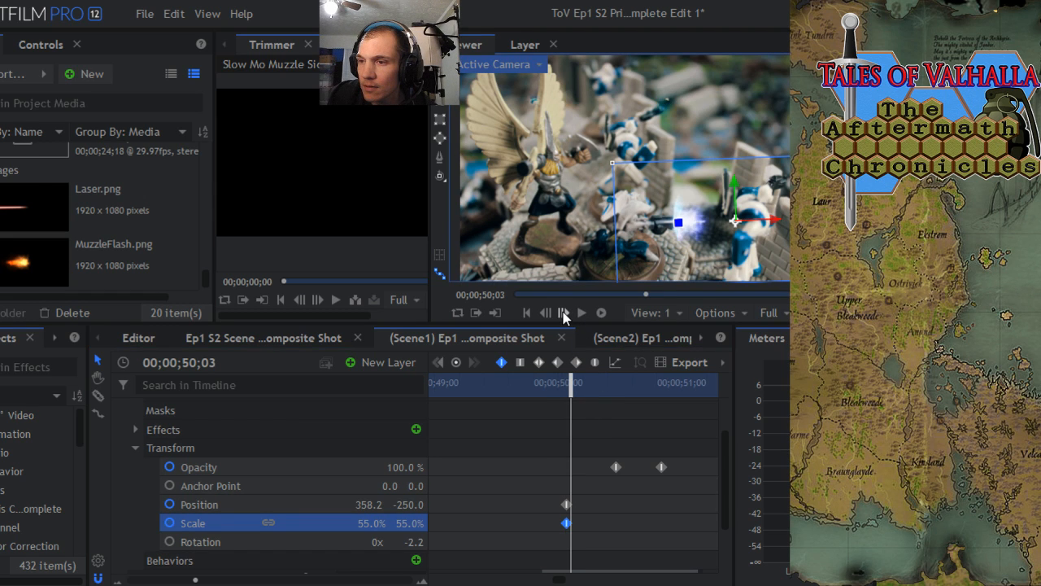
pyautogui.click(563, 312)
pyautogui.click(563, 312)
pyautogui.click(563, 312)
pyautogui.click(563, 312)
pyautogui.click(563, 312)
pyautogui.click(563, 312)
pyautogui.click(563, 313)
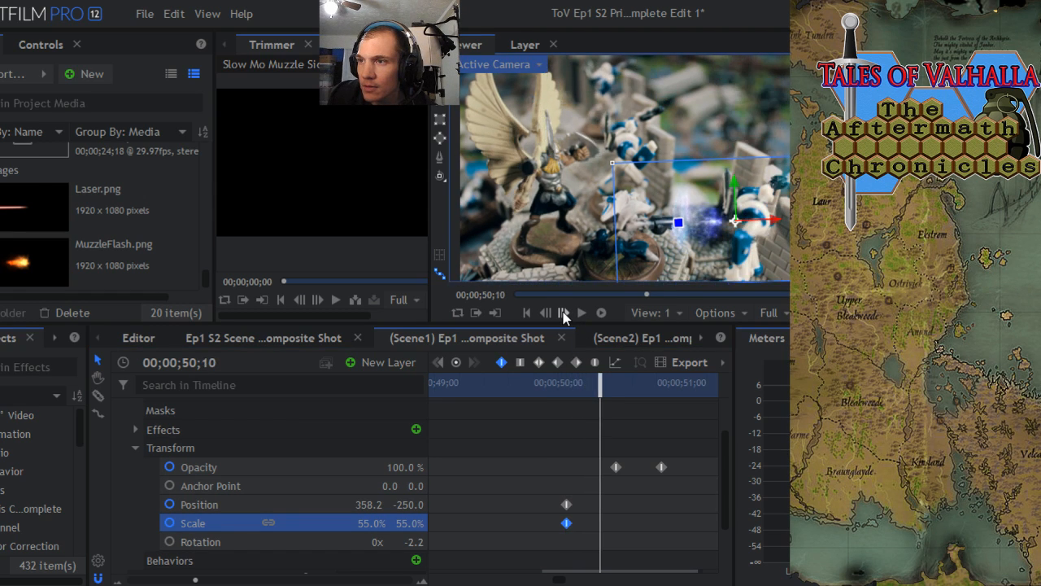
pyautogui.click(563, 312)
pyautogui.click(563, 312)
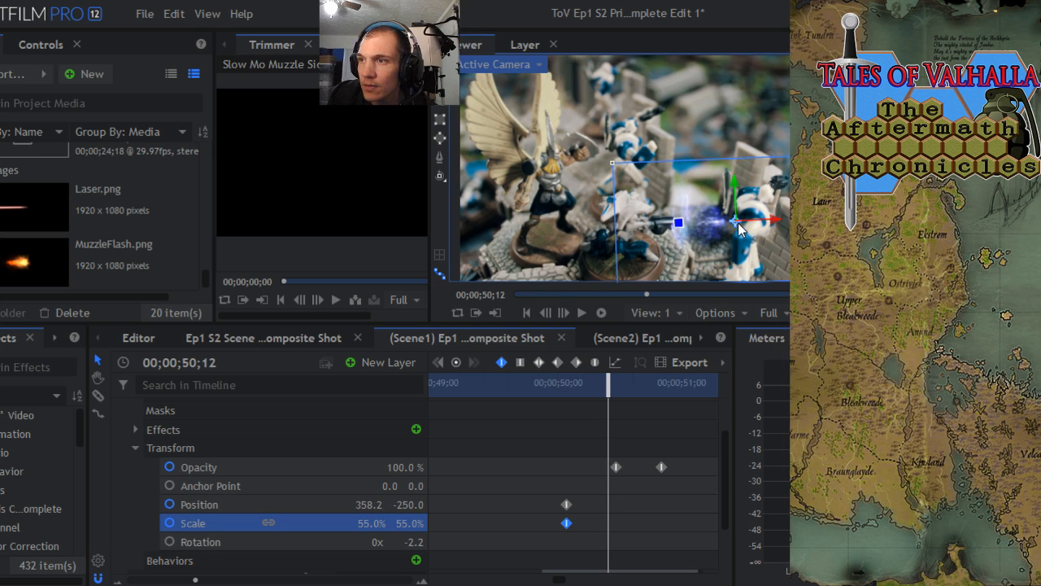
pyautogui.moveTo(736, 229); pyautogui.dragTo(732, 208)
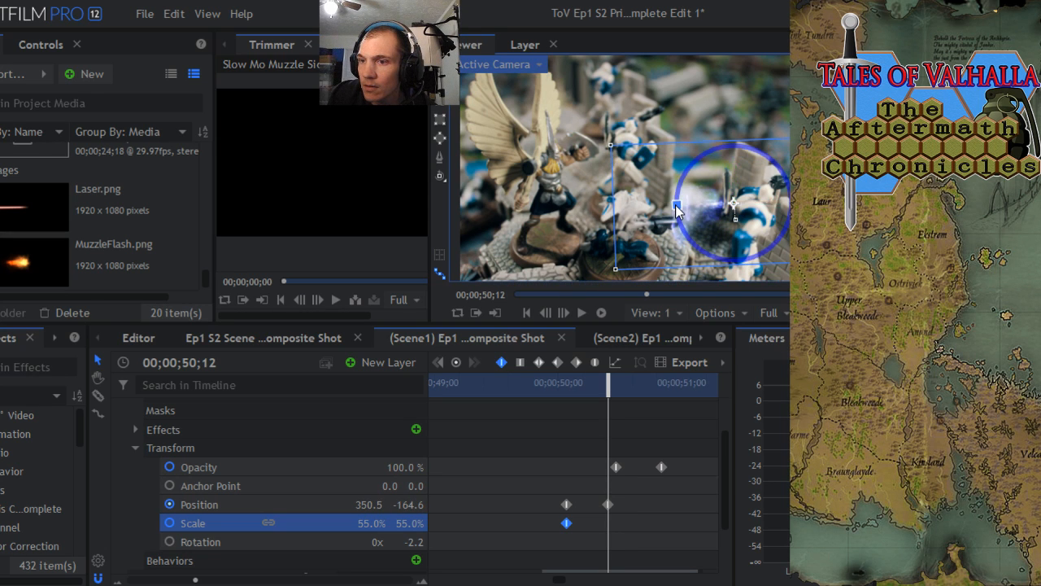
pyautogui.moveTo(676, 210); pyautogui.dragTo(676, 209)
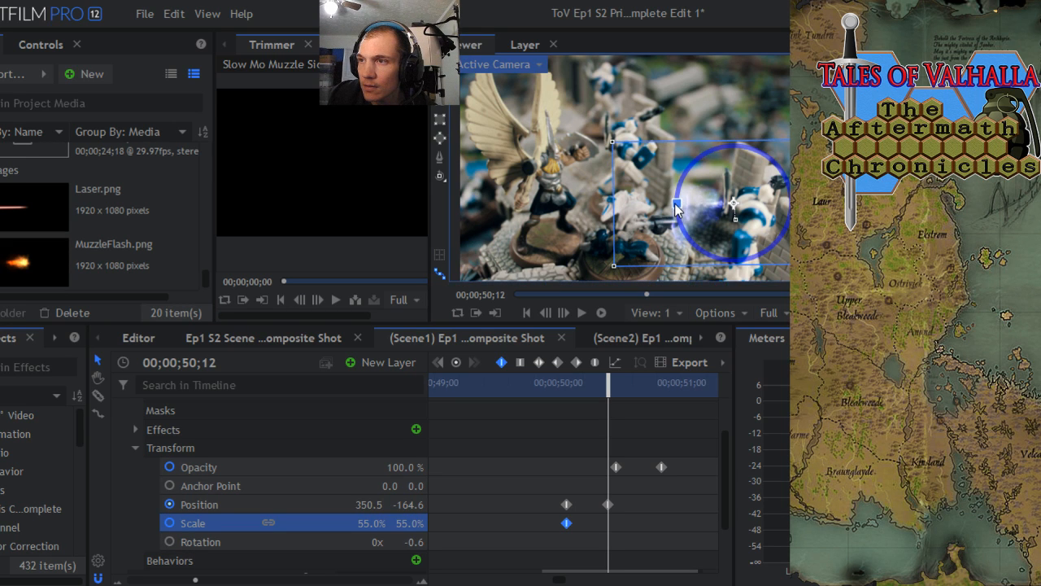
pyautogui.click(175, 14)
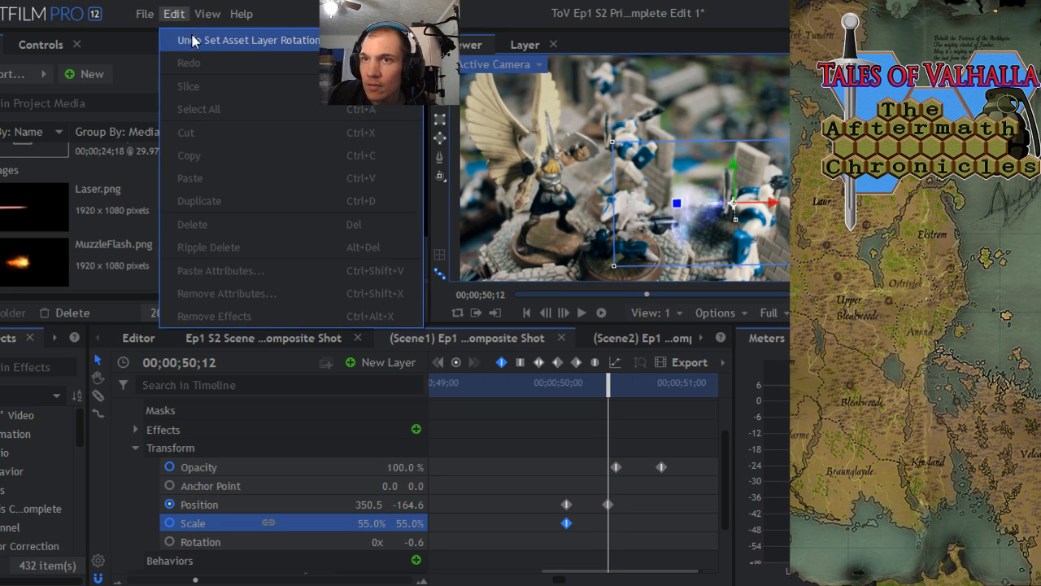
pyautogui.click(193, 41)
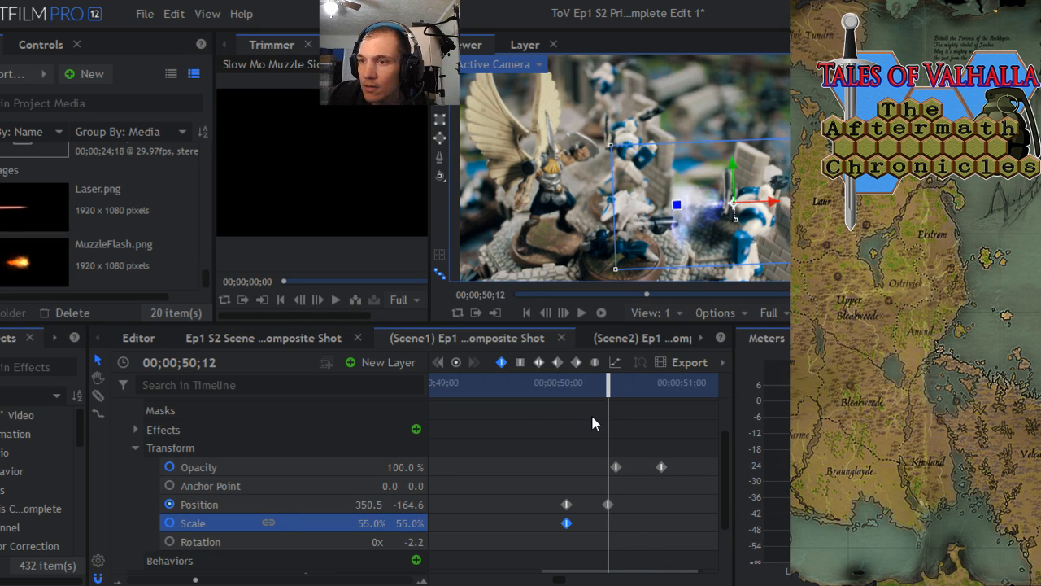
# - At 00;00;50;12, lower the second Slow Mo muzzle layer to about 350.5, -215.1 and shrink it to about 41.9% by 45.6%
pyautogui.moveTo(610, 394)
pyautogui.mouseDown()
pyautogui.moveTo(569, 395)
pyautogui.moveTo(613, 396)
pyautogui.moveTo(579, 402)
pyautogui.moveTo(608, 404)
pyautogui.mouseUp()
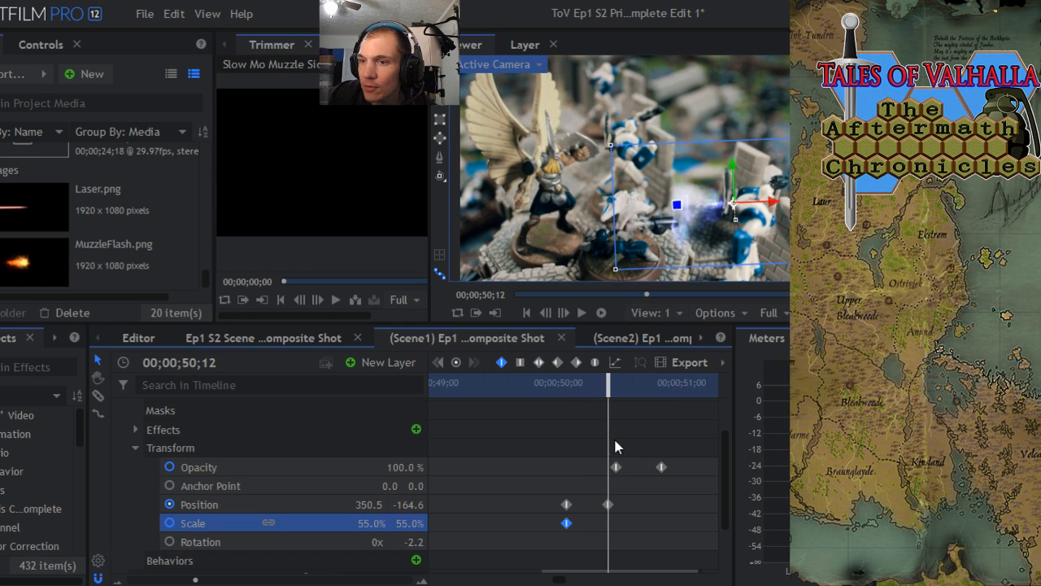
pyautogui.click(608, 504)
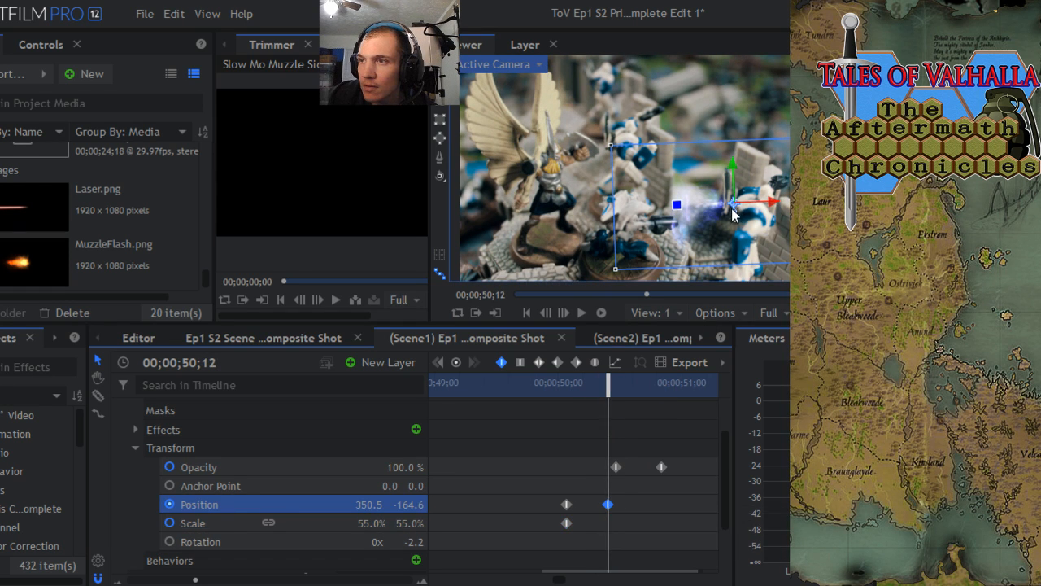
pyautogui.moveTo(734, 210); pyautogui.dragTo(734, 220)
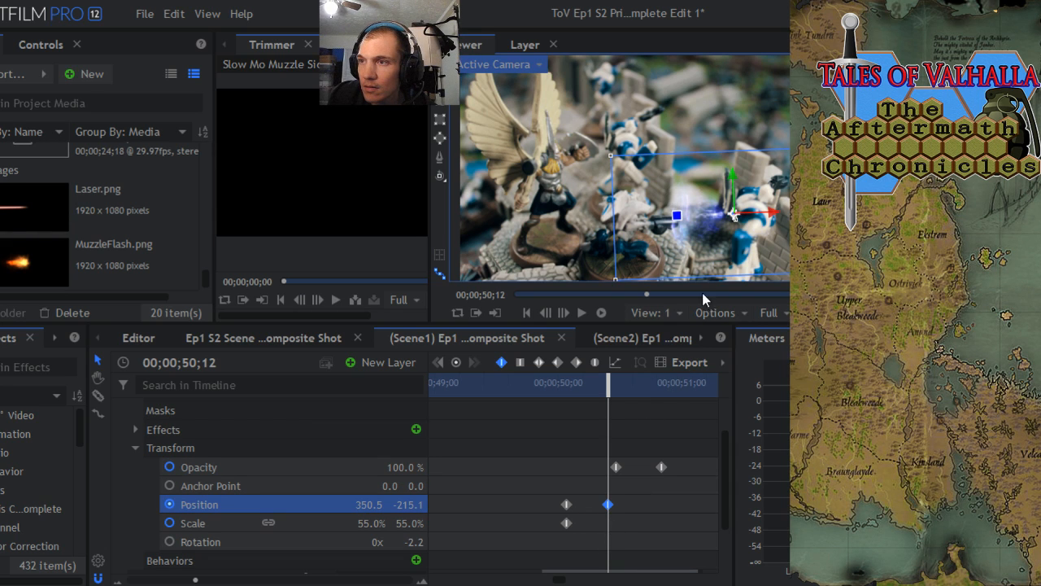
pyautogui.moveTo(611, 155); pyautogui.dragTo(640, 169)
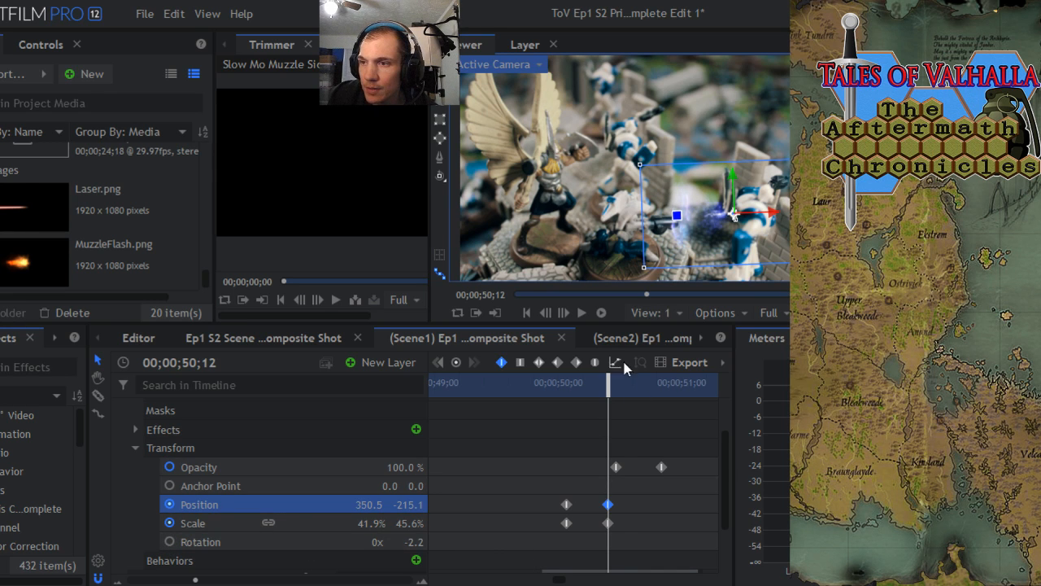
# - Keyframe the muzzle layer's rotation at 00;00;50;02, then rotate it to about -21.2° and move it to about 319.4, -164.6 at 00;00;50;12
pyautogui.moveTo(608, 382); pyautogui.dragTo(567, 382)
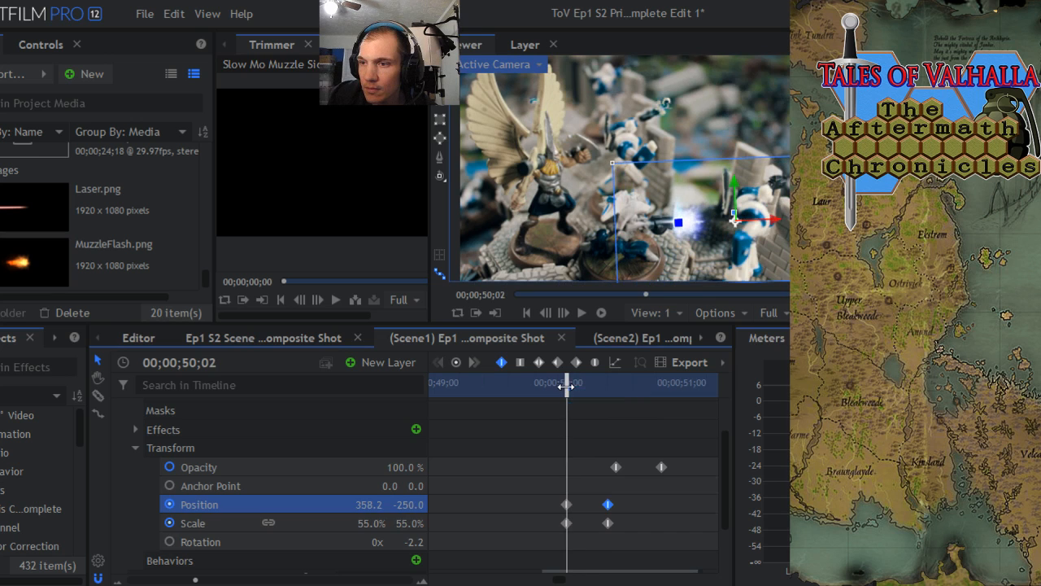
pyautogui.click(169, 543)
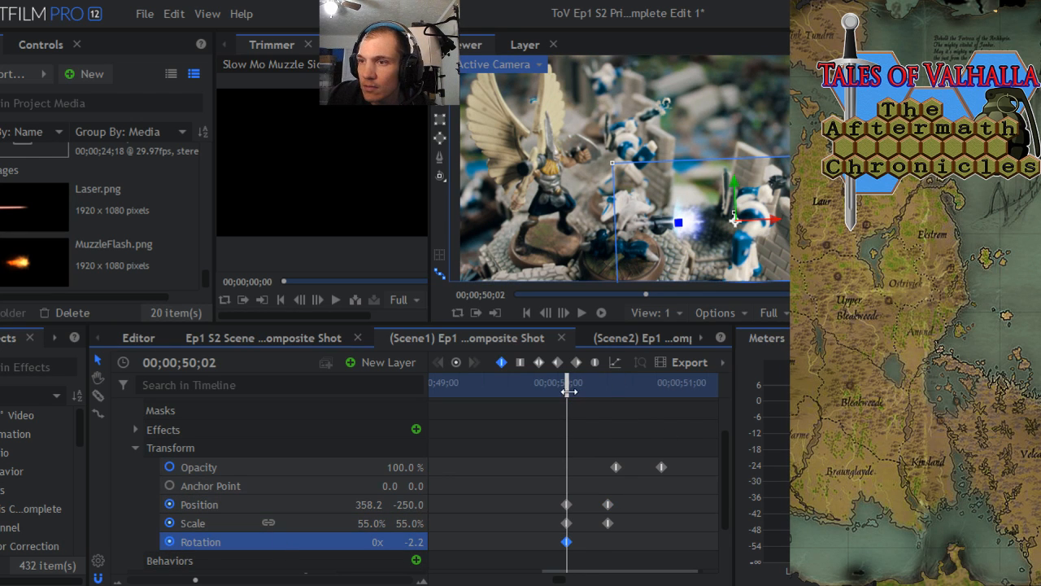
pyautogui.moveTo(567, 391); pyautogui.dragTo(608, 391)
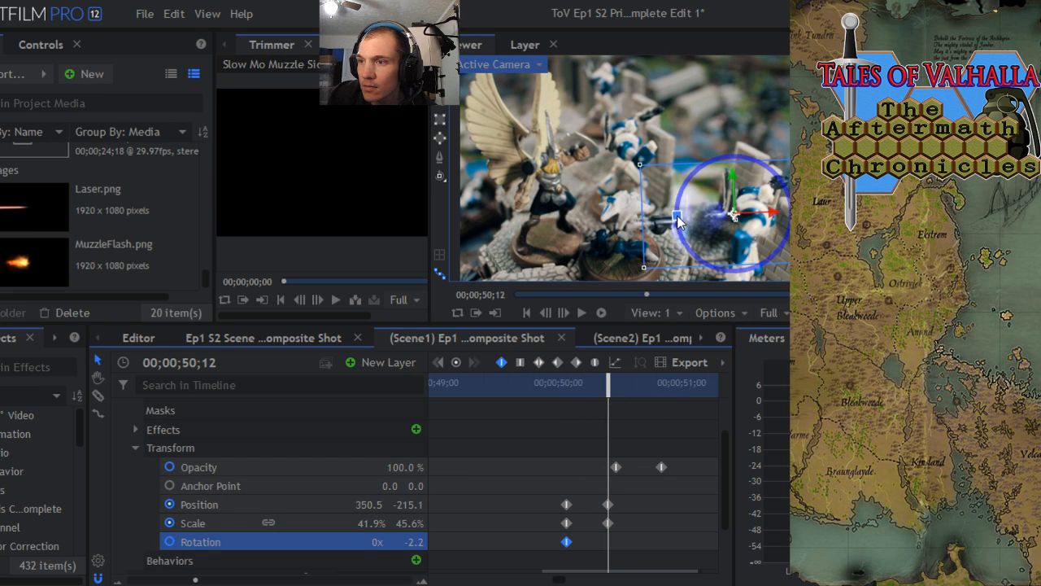
pyautogui.moveTo(677, 222); pyautogui.dragTo(736, 224)
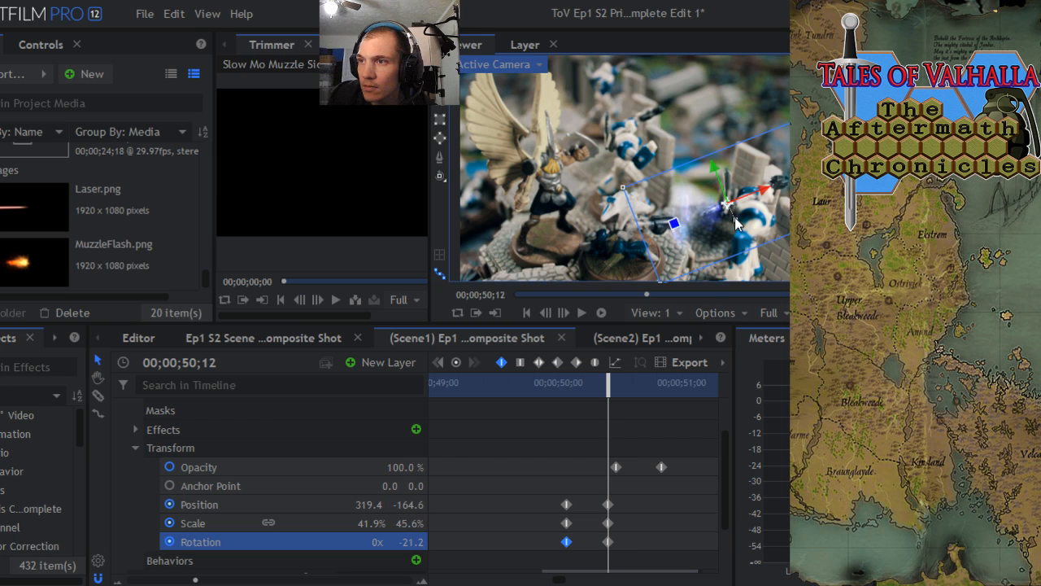
# - Return to just before the blast at 00;00;49;29 and collapse the second Slow Mo muzzle layer's properties
pyautogui.moveTo(613, 392); pyautogui.dragTo(528, 396)
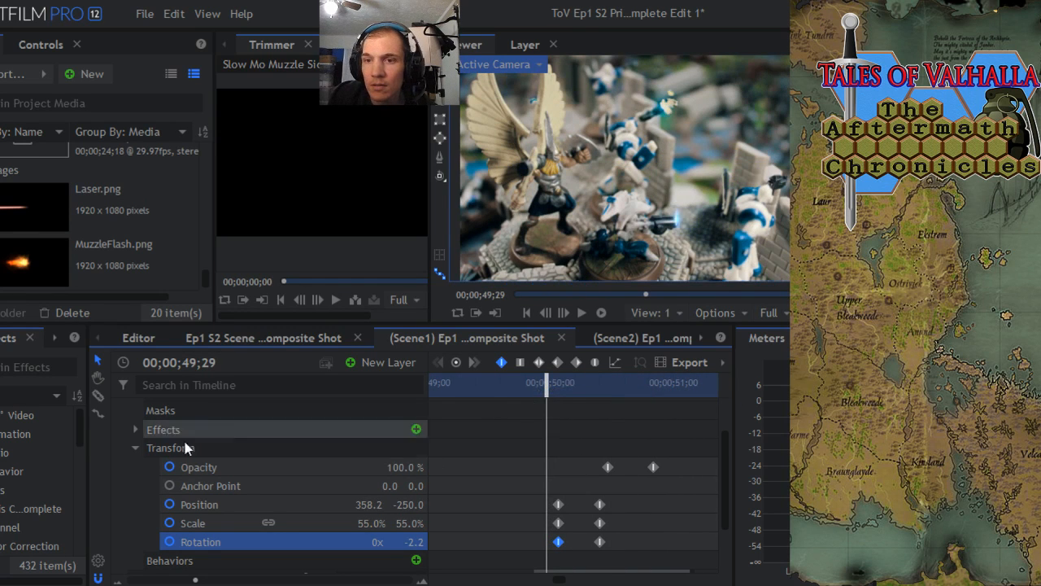
pyautogui.click(136, 448)
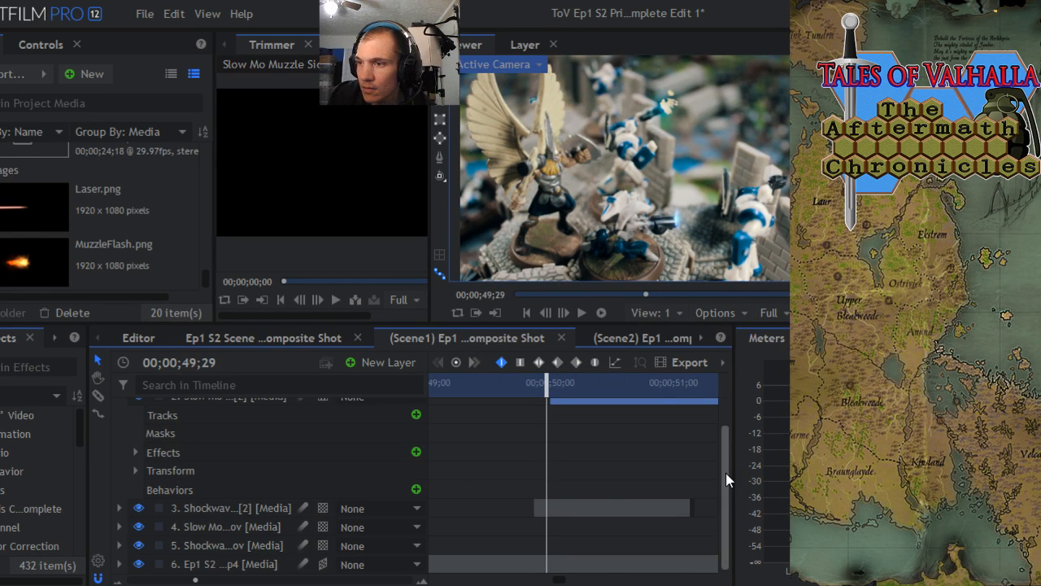
pyautogui.moveTo(726, 473); pyautogui.dragTo(712, 431)
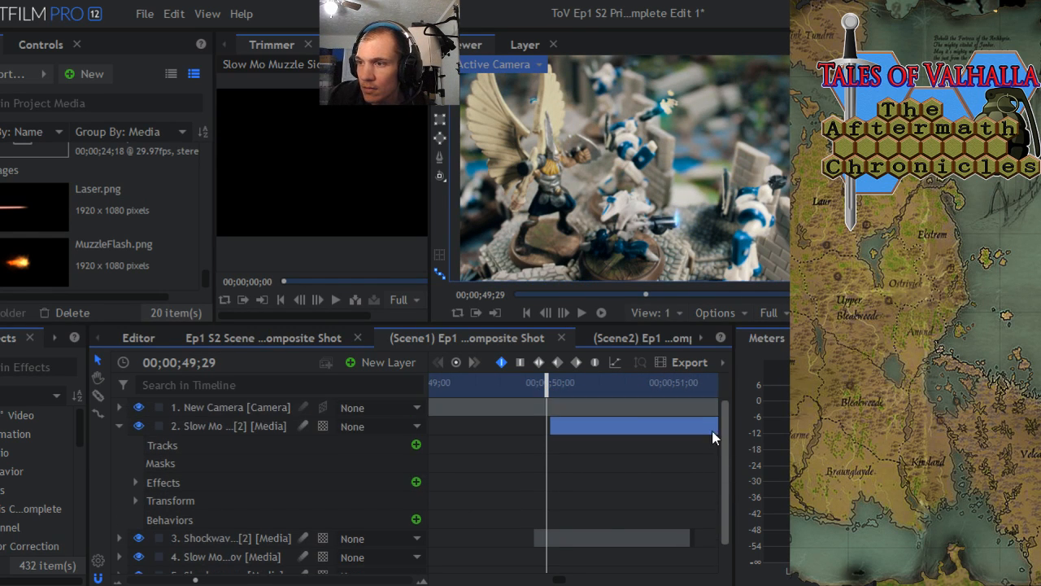
pyautogui.click(119, 424)
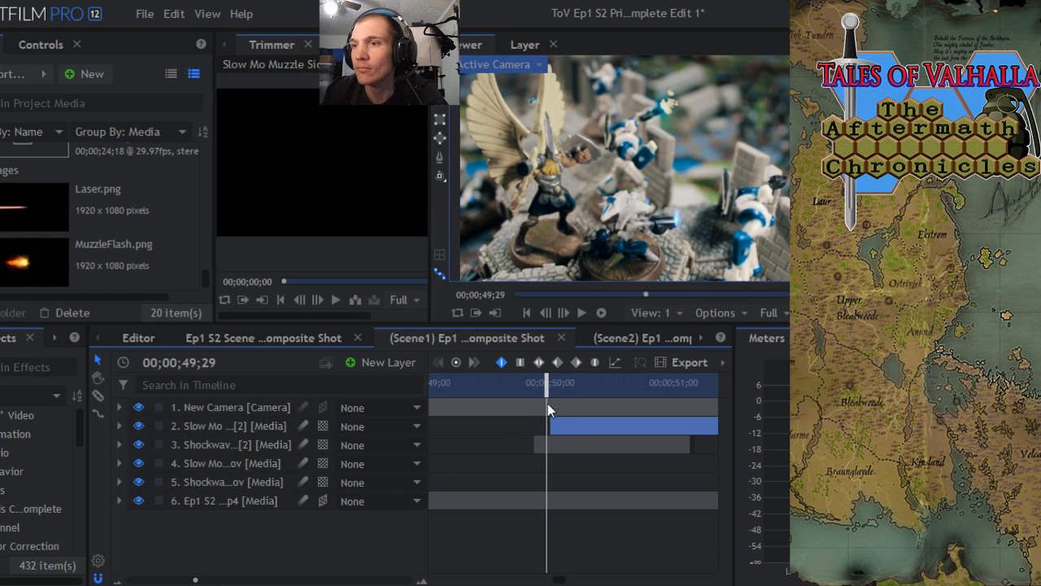
# - Step through the second muzzle blast's final frames up to 00;00;50;25, examining where the flash fades and the shot cuts away
pyautogui.moveTo(545, 391); pyautogui.dragTo(614, 395)
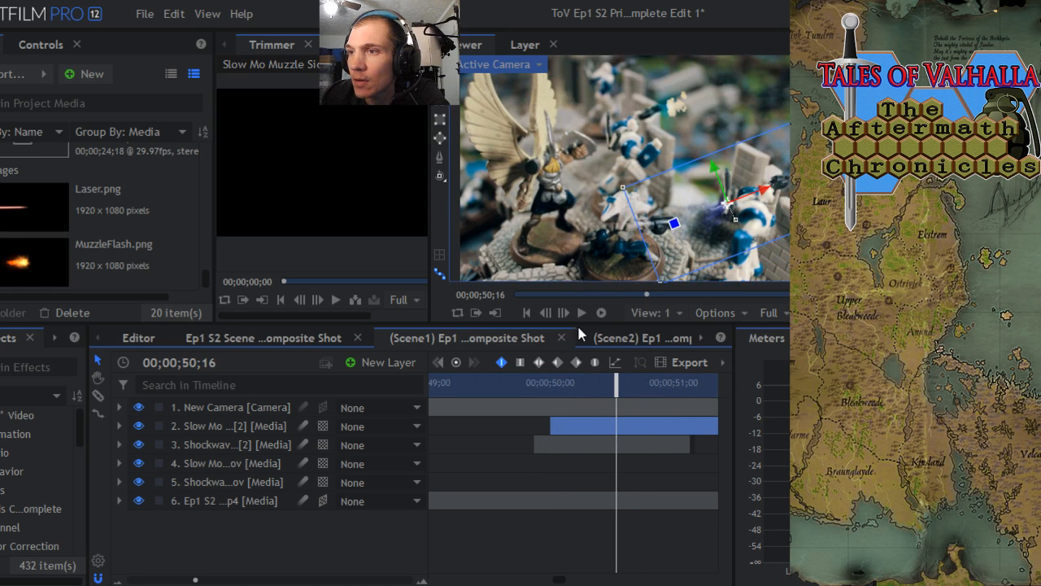
pyautogui.click(564, 312)
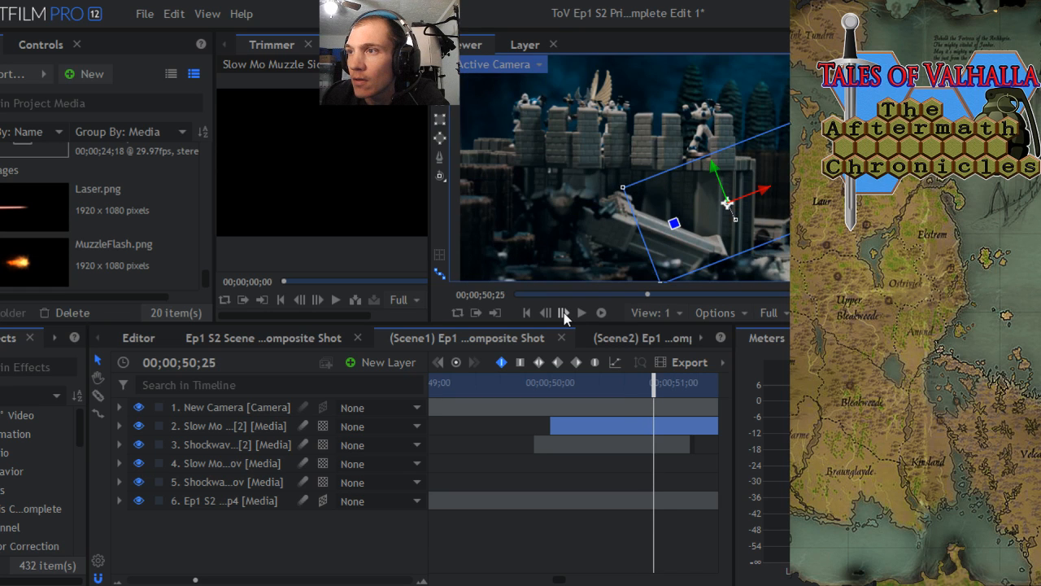
pyautogui.click(564, 312)
pyautogui.click(201, 411)
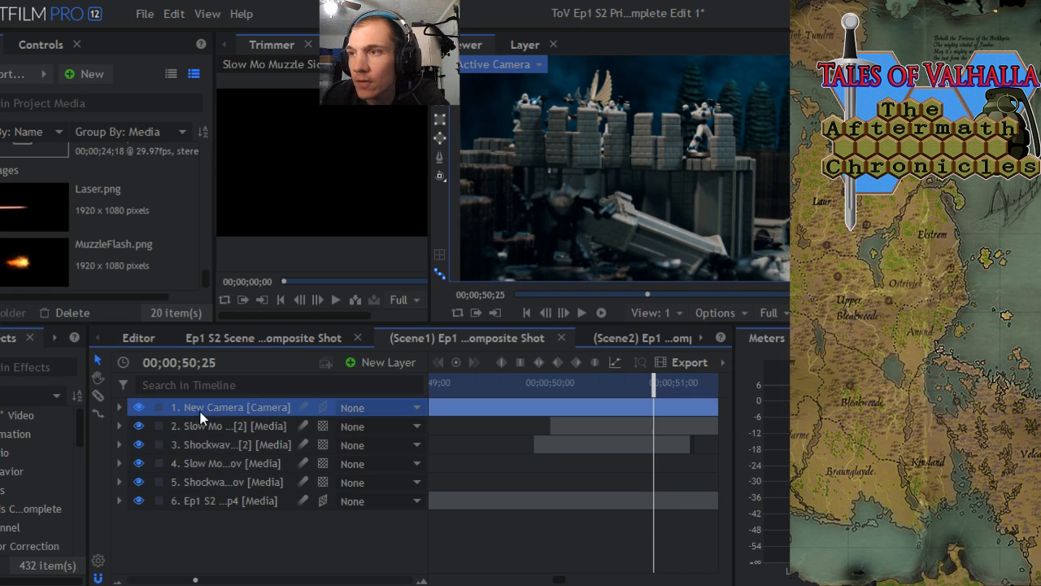
pyautogui.click(550, 311)
pyautogui.click(550, 312)
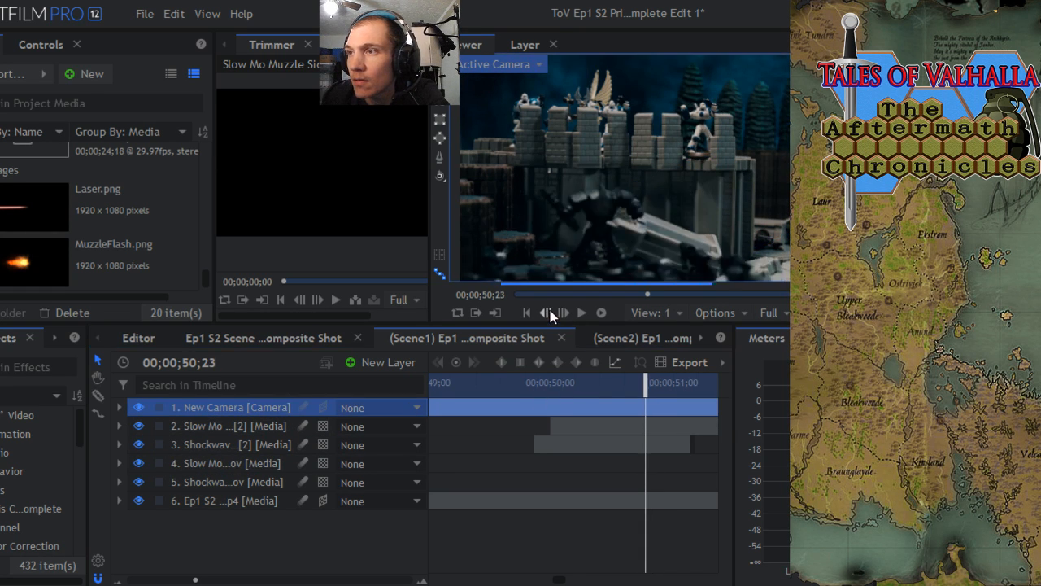
pyautogui.click(550, 312)
pyautogui.click(549, 311)
pyautogui.click(550, 312)
pyautogui.click(549, 312)
pyautogui.click(550, 311)
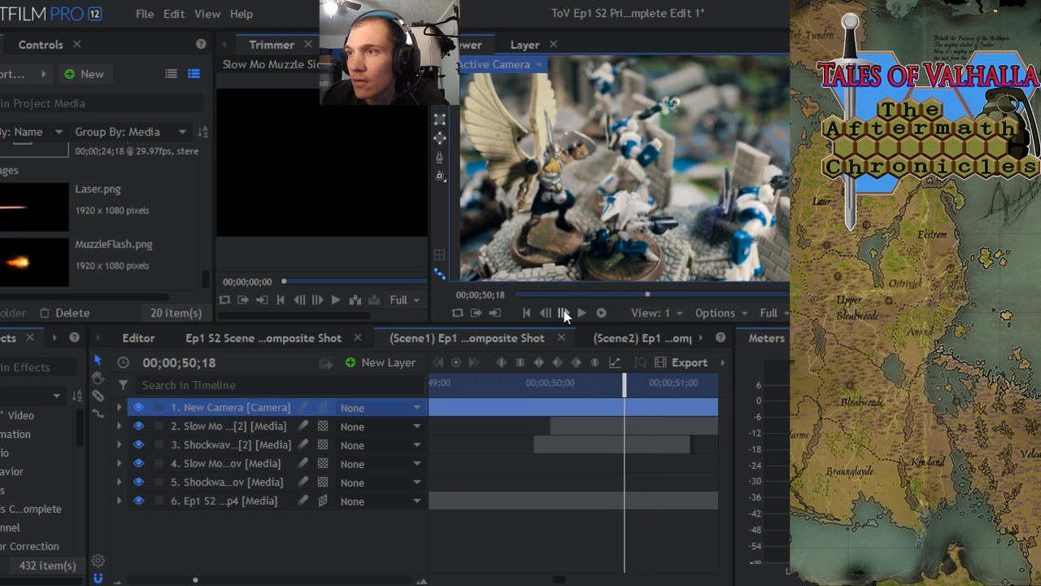
pyautogui.click(563, 313)
pyautogui.click(563, 313)
pyautogui.click(563, 312)
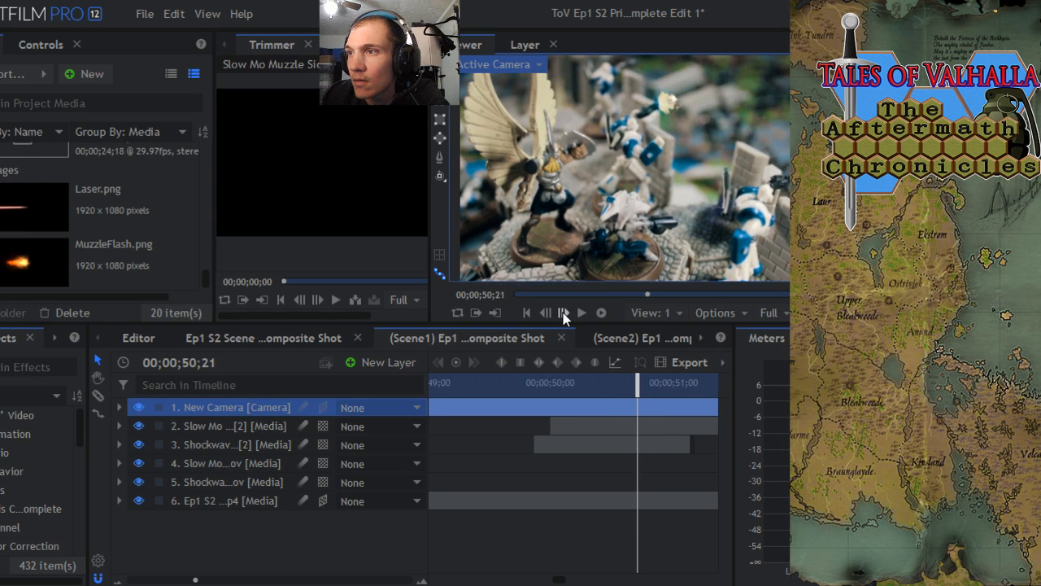
pyautogui.click(563, 313)
pyautogui.click(563, 312)
pyautogui.click(563, 312)
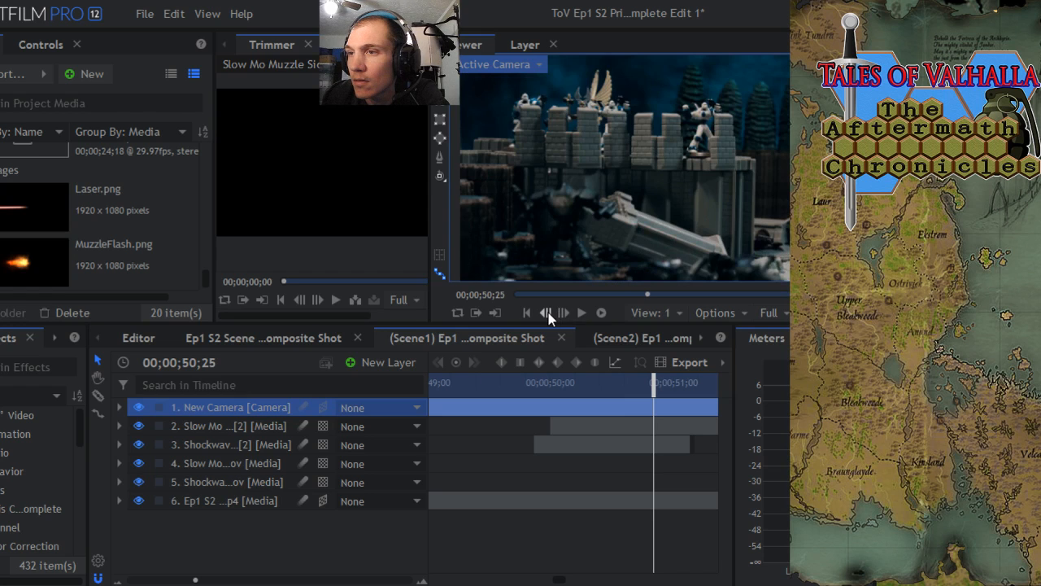
# - Step backward from the shot cut to 00;00;50;01, checking the muzzle flash against the miniature's gun frame by frame
pyautogui.click(546, 312)
pyautogui.click(545, 312)
pyautogui.click(546, 313)
pyautogui.click(546, 312)
pyautogui.click(545, 312)
pyautogui.click(546, 312)
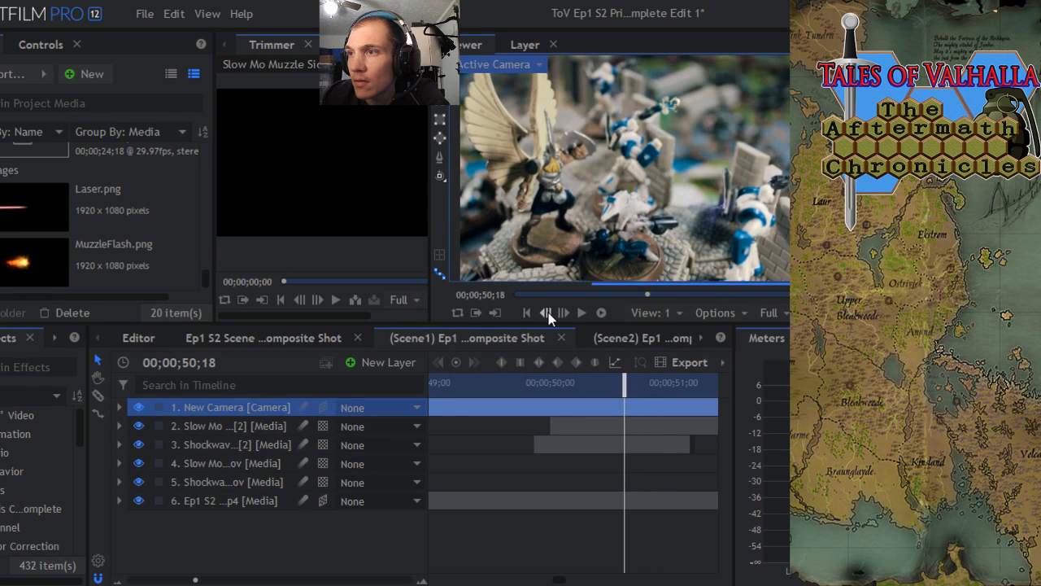
pyautogui.click(546, 312)
pyautogui.click(546, 313)
pyautogui.click(546, 313)
pyautogui.click(546, 313)
pyautogui.click(545, 312)
pyautogui.click(546, 312)
pyautogui.click(546, 312)
pyautogui.click(545, 312)
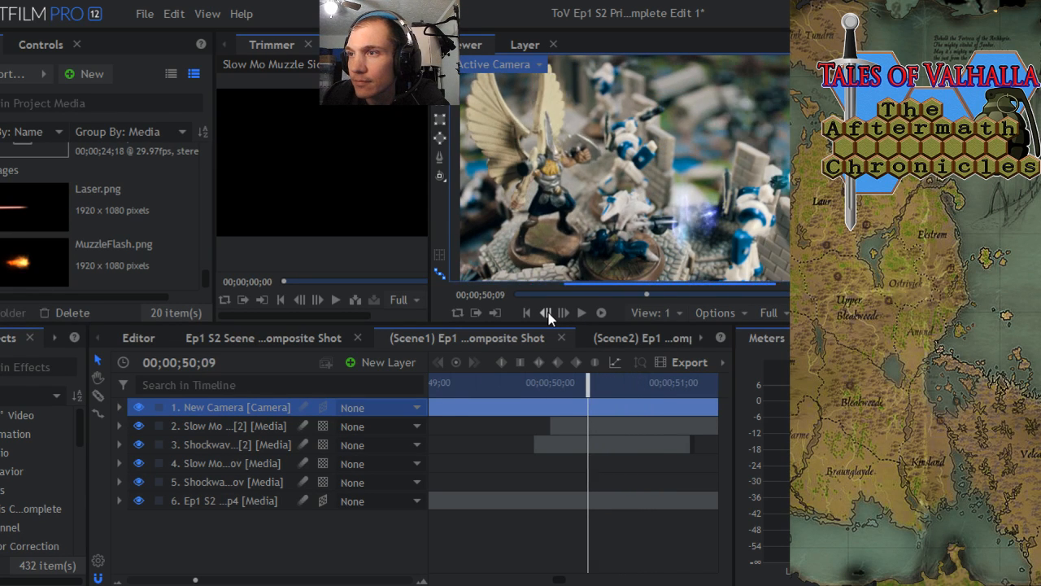
pyautogui.click(546, 312)
pyautogui.click(545, 312)
pyautogui.click(546, 313)
pyautogui.click(546, 312)
pyautogui.click(545, 312)
pyautogui.click(546, 312)
pyautogui.click(546, 312)
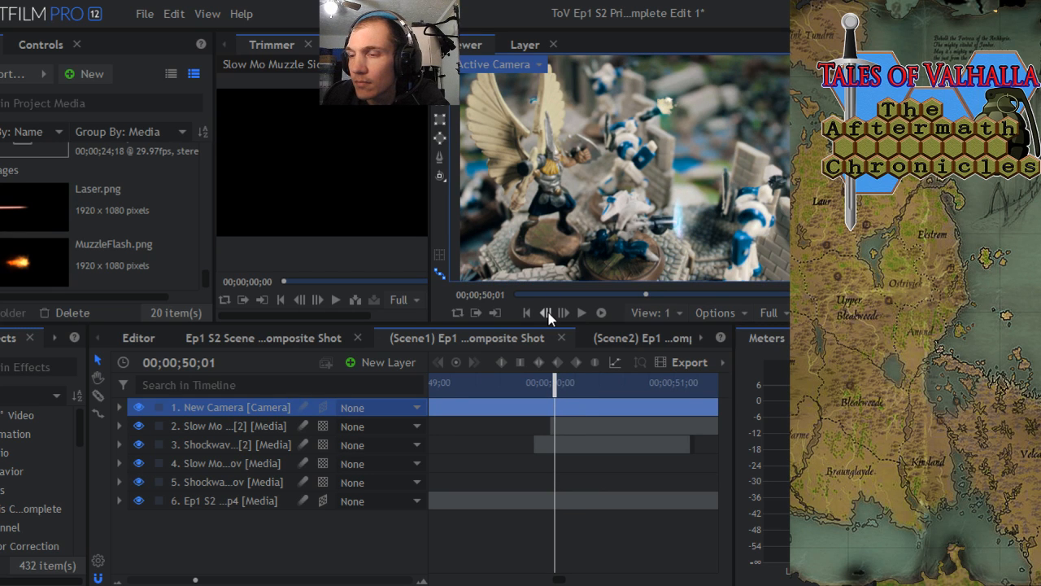
# - Duplicate the second Shockwave layer and convert the copy to a 3D plane
pyautogui.click(240, 445)
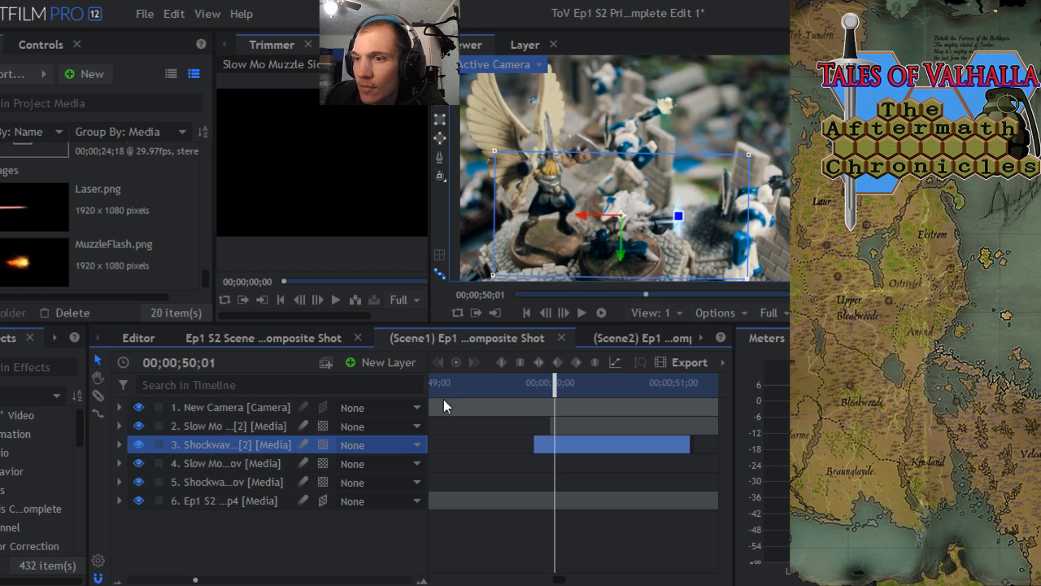
pyautogui.rightClick(218, 445)
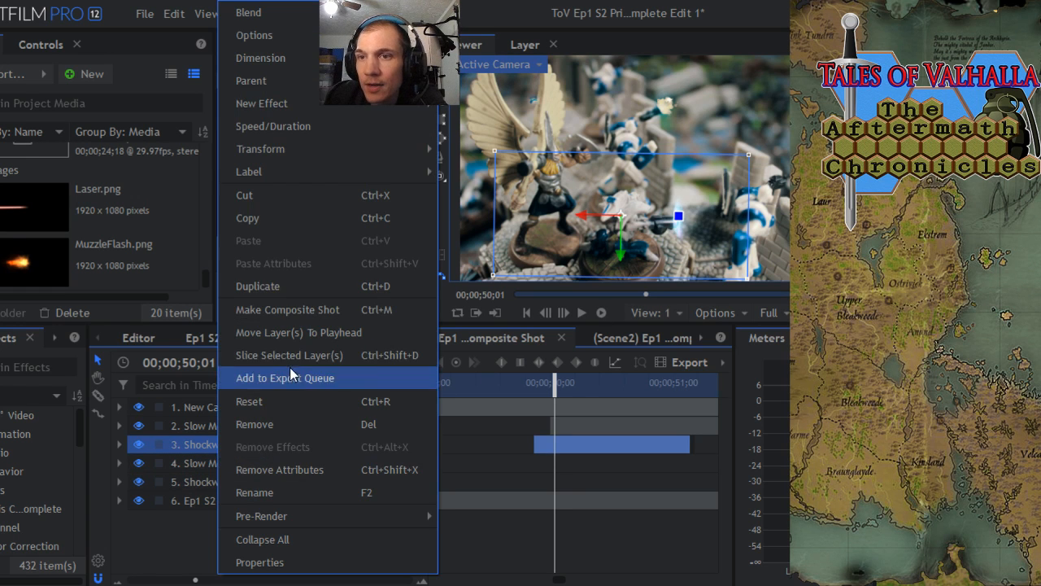
pyautogui.click(242, 292)
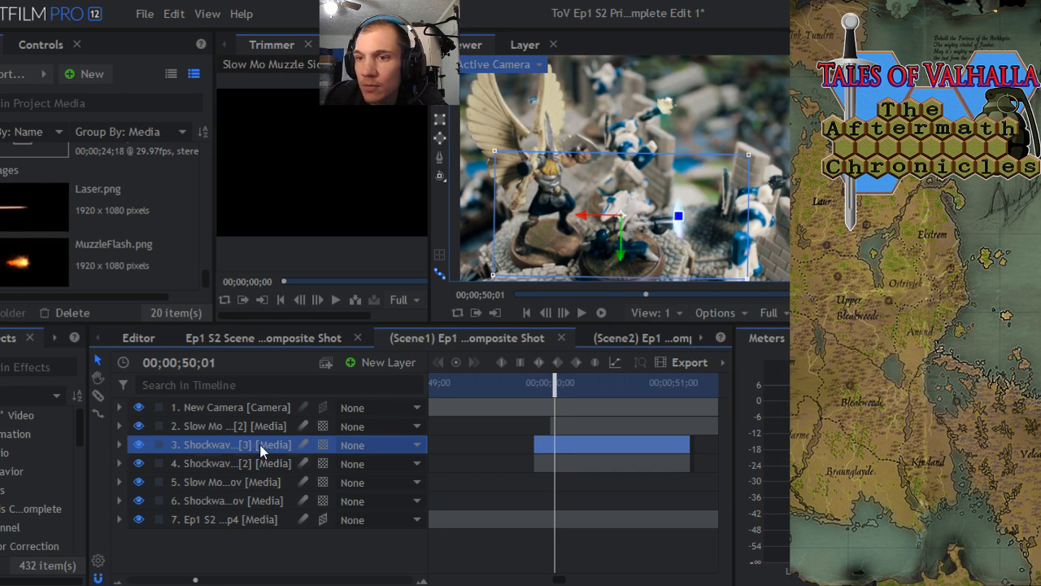
pyautogui.click(324, 446)
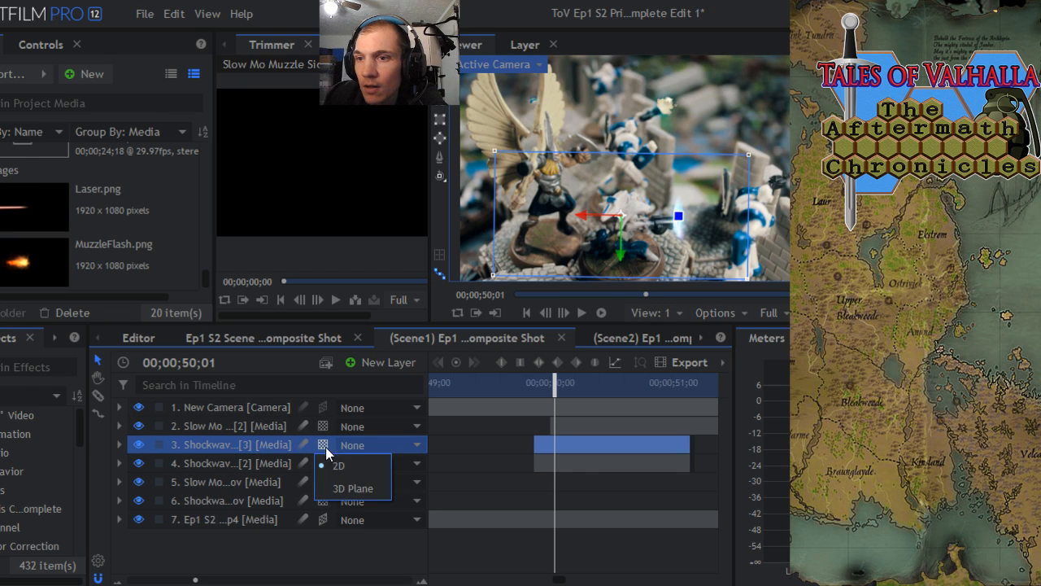
pyautogui.click(346, 488)
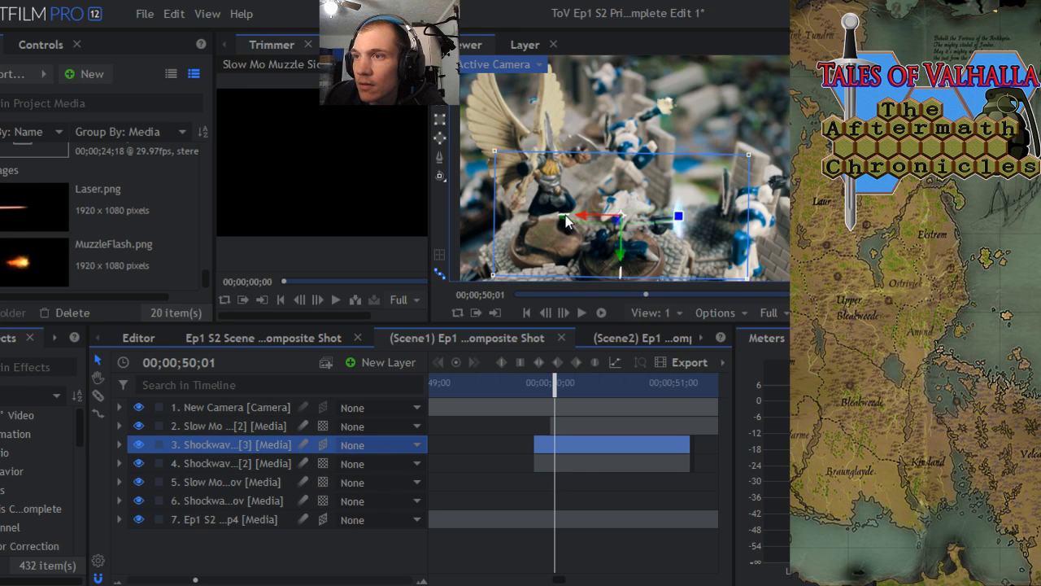
# - Turn the copied shockwave plane slightly about its vertical axis, then tilt it nearly flat around the gun at 00;00;50;00
pyautogui.moveTo(566, 218); pyautogui.dragTo(567, 219)
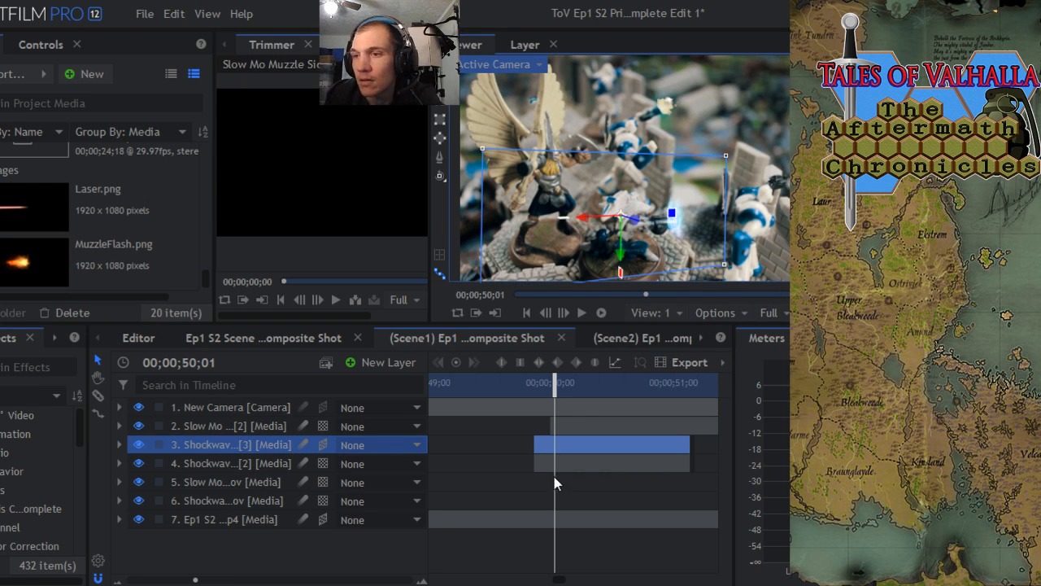
pyautogui.click(204, 407)
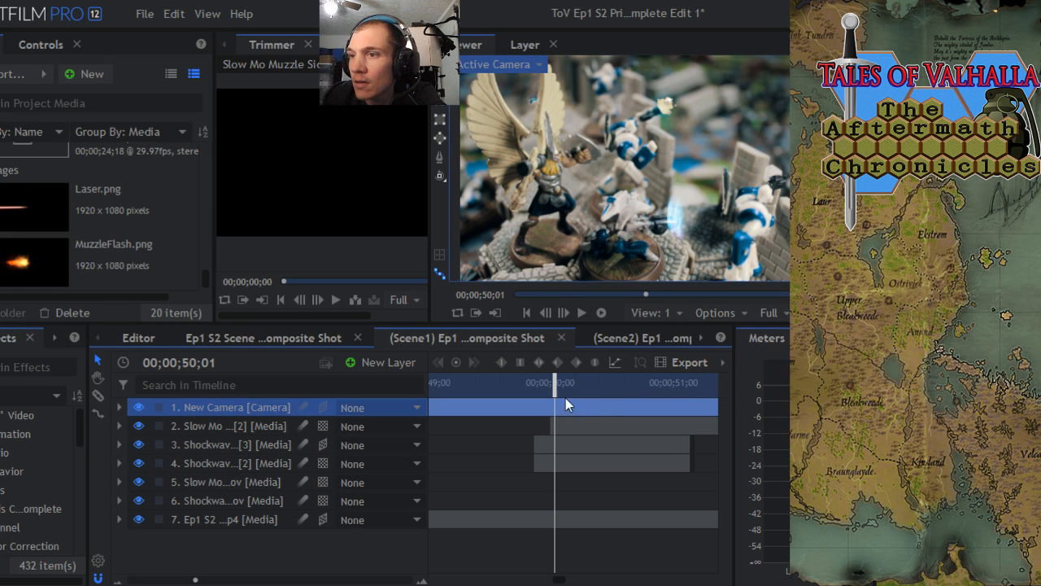
pyautogui.moveTo(556, 387)
pyautogui.mouseDown()
pyautogui.moveTo(532, 389)
pyautogui.moveTo(637, 382)
pyautogui.moveTo(549, 393)
pyautogui.mouseUp()
pyautogui.click(235, 445)
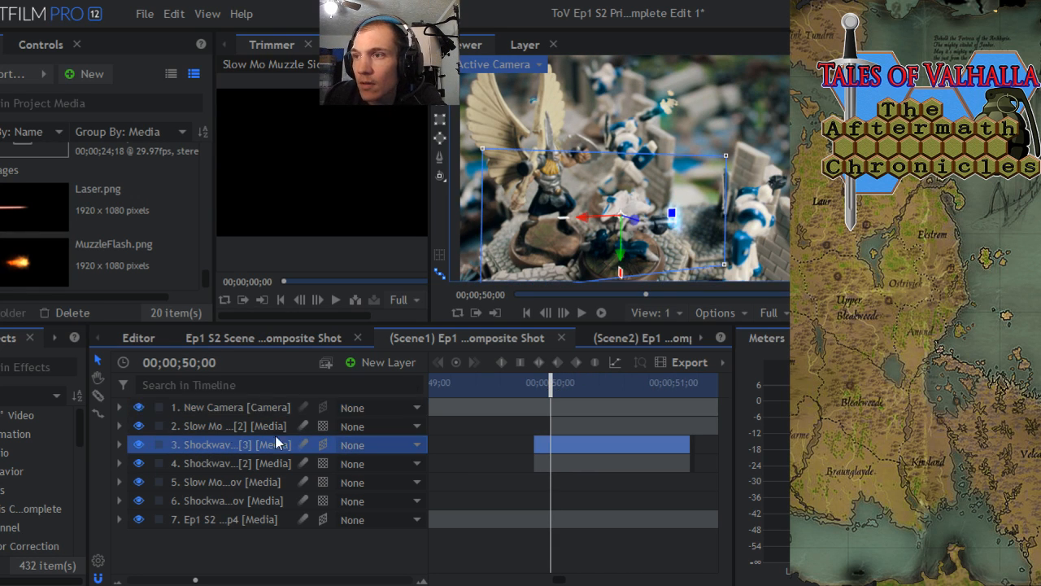
pyautogui.moveTo(620, 278); pyautogui.dragTo(660, 249)
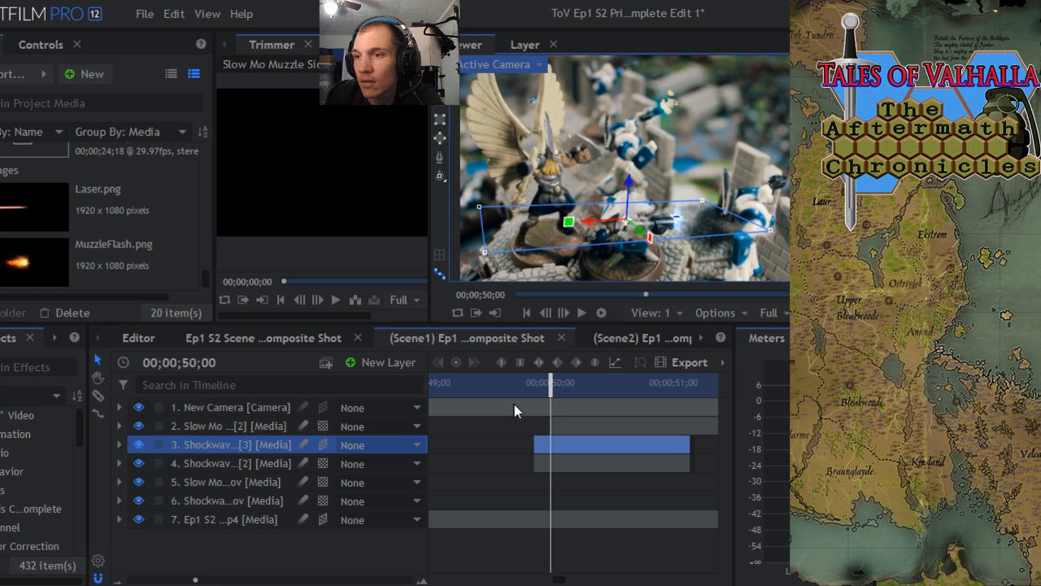
pyautogui.click(198, 409)
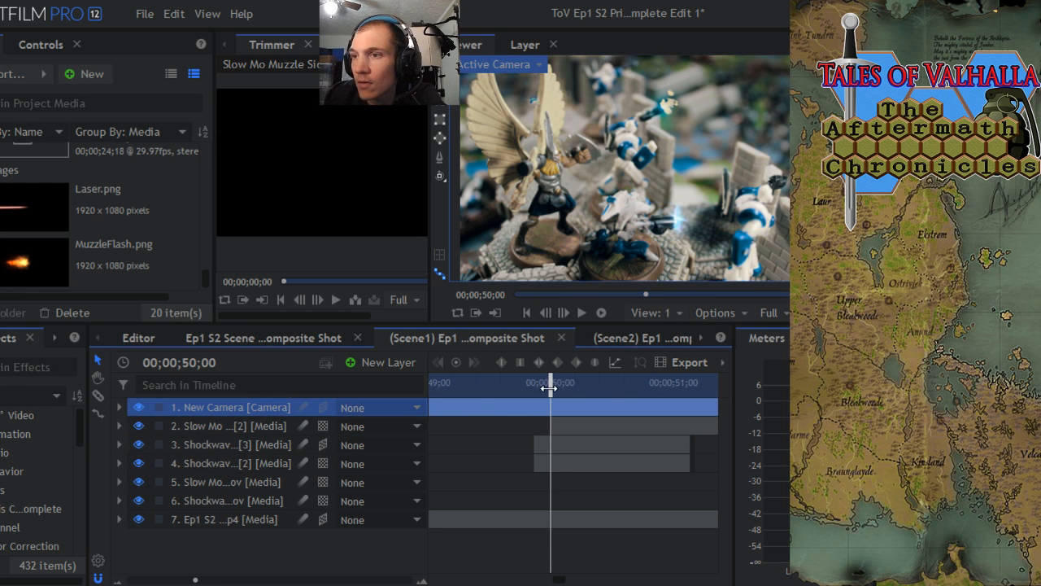
# - Move the playhead to 00;00;49;21, just before the blast, and save the project
pyautogui.moveTo(551, 387); pyautogui.dragTo(514, 414)
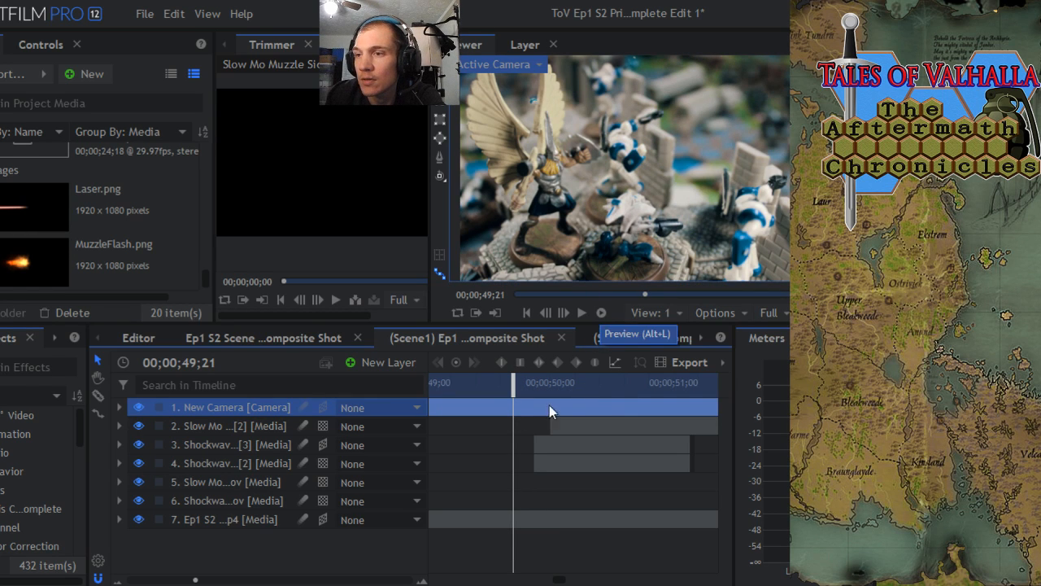
pyautogui.moveTo(195, 581); pyautogui.dragTo(175, 581)
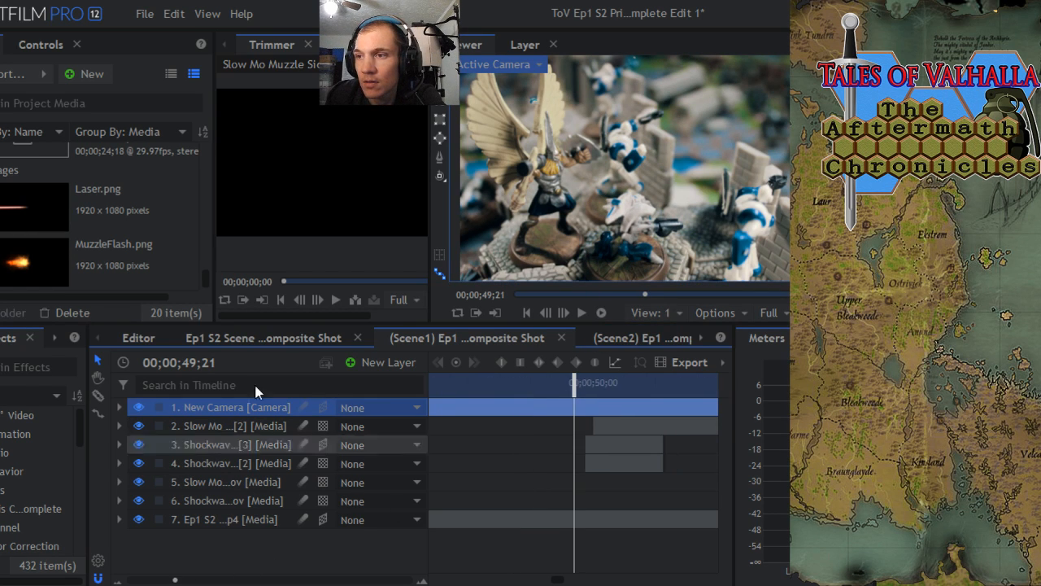
pyautogui.click(135, 23)
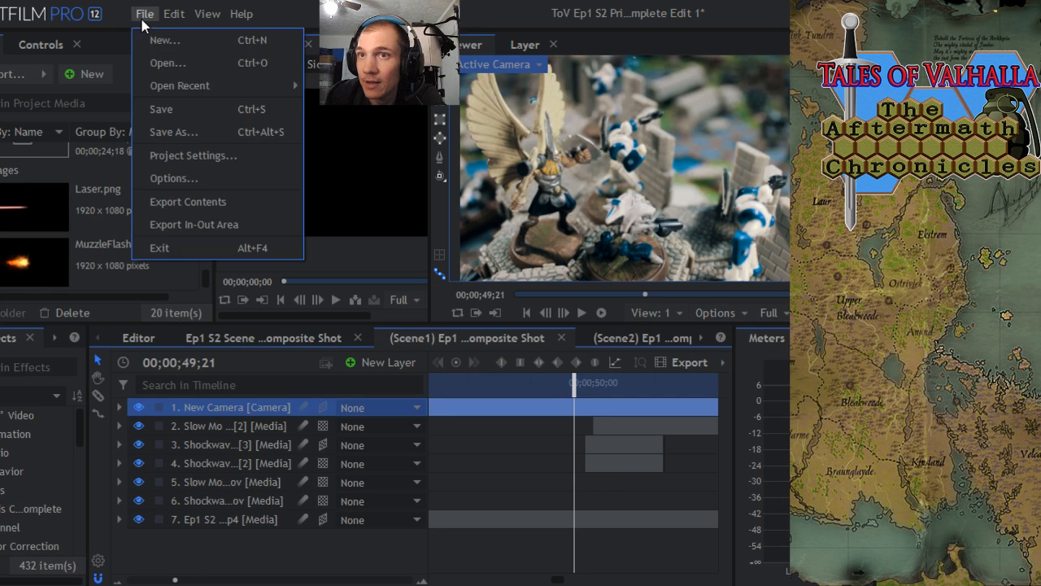
pyautogui.click(158, 108)
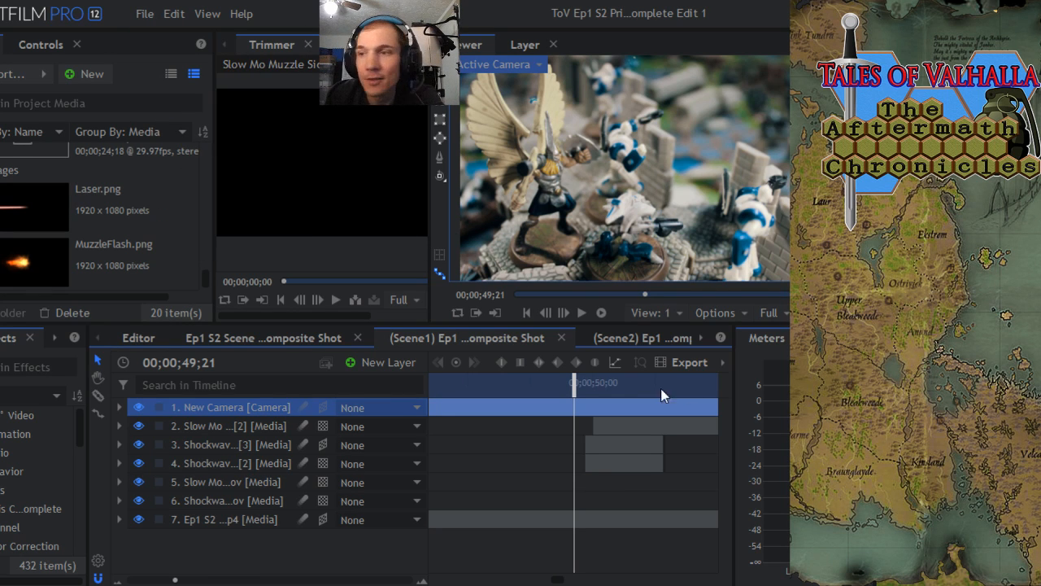
# - Preview the Scene1 composite from just before the blast and scrub through the following shot, checking how the effects play
pyautogui.click(603, 313)
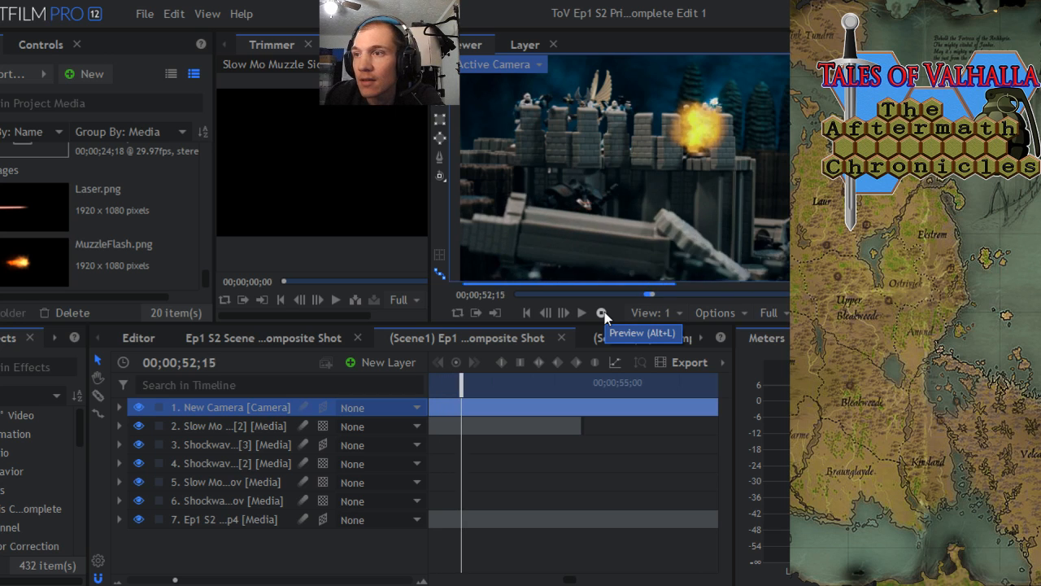
pyautogui.click(601, 313)
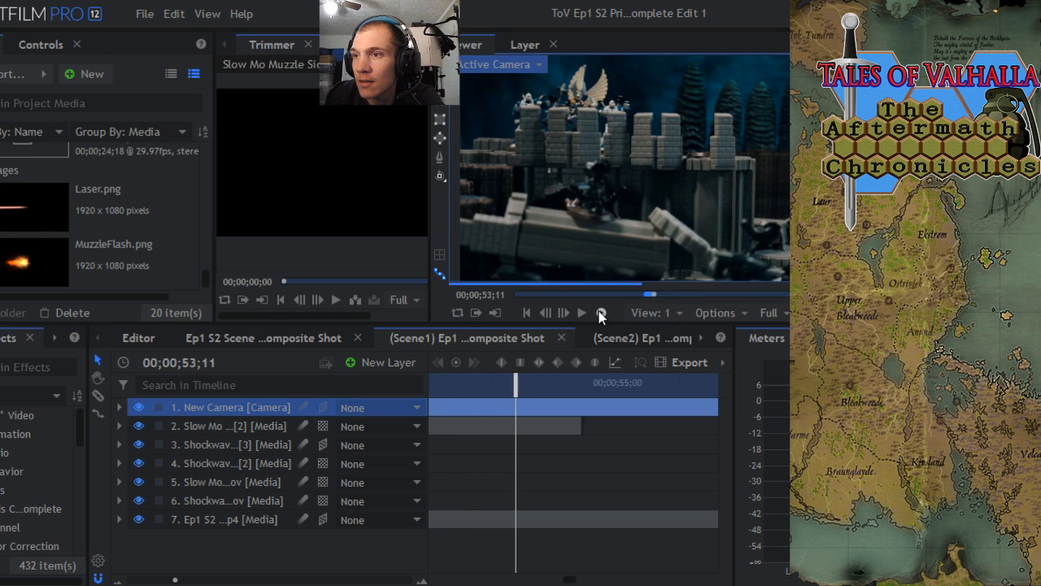
pyautogui.moveTo(522, 383)
pyautogui.mouseDown()
pyautogui.moveTo(439, 384)
pyautogui.moveTo(469, 393)
pyautogui.moveTo(536, 380)
pyautogui.mouseUp()
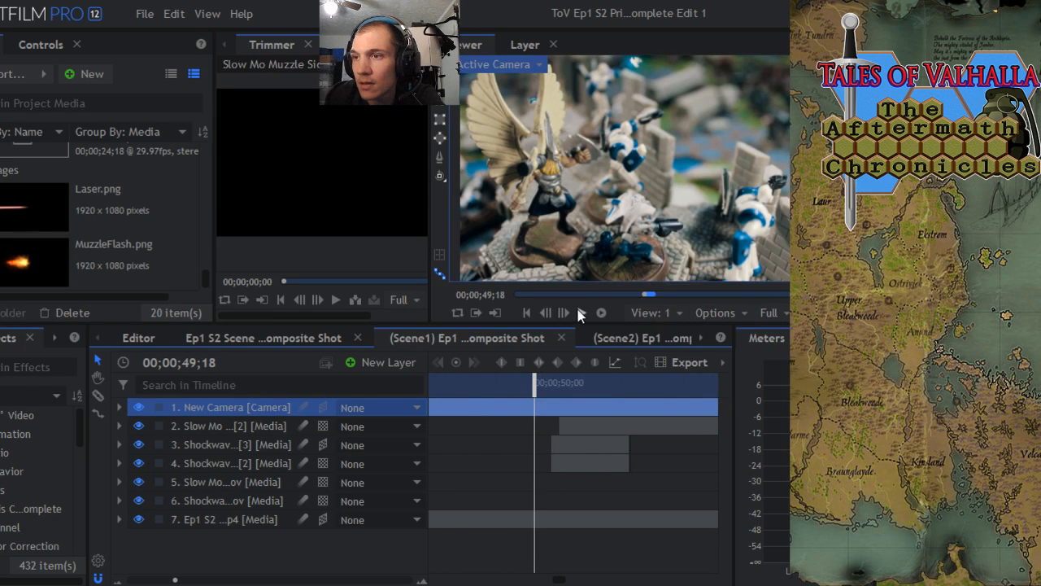
pyautogui.click(580, 313)
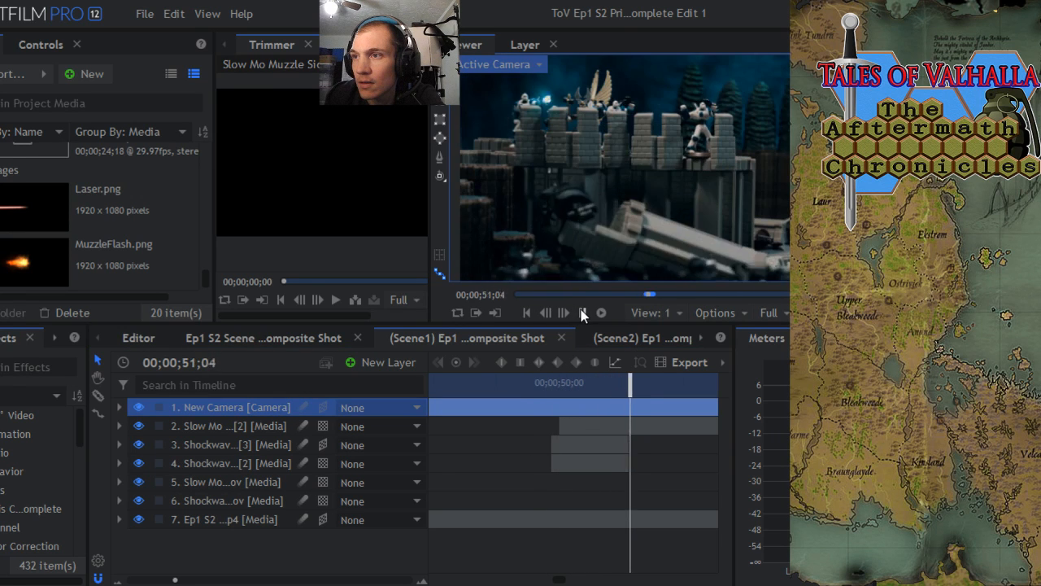
pyautogui.moveTo(629, 401); pyautogui.dragTo(659, 378)
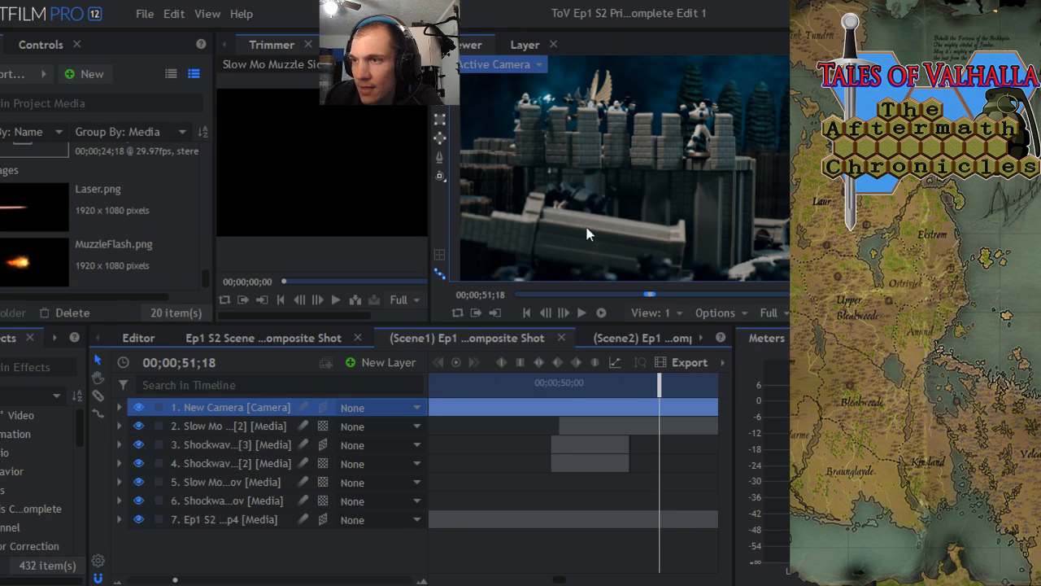
pyautogui.moveTo(657, 386); pyautogui.dragTo(697, 383)
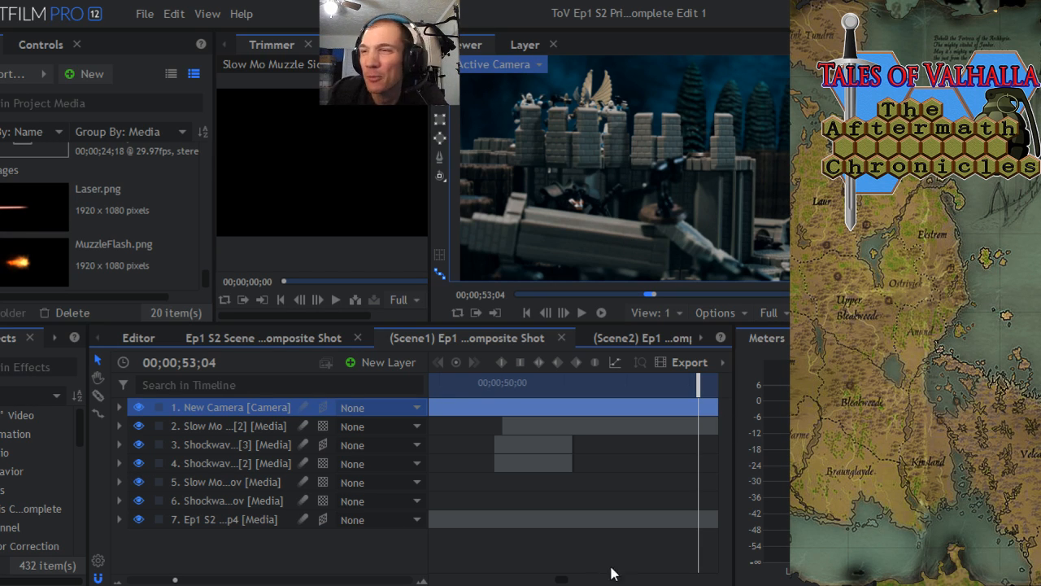
pyautogui.moveTo(685, 389); pyautogui.dragTo(489, 389)
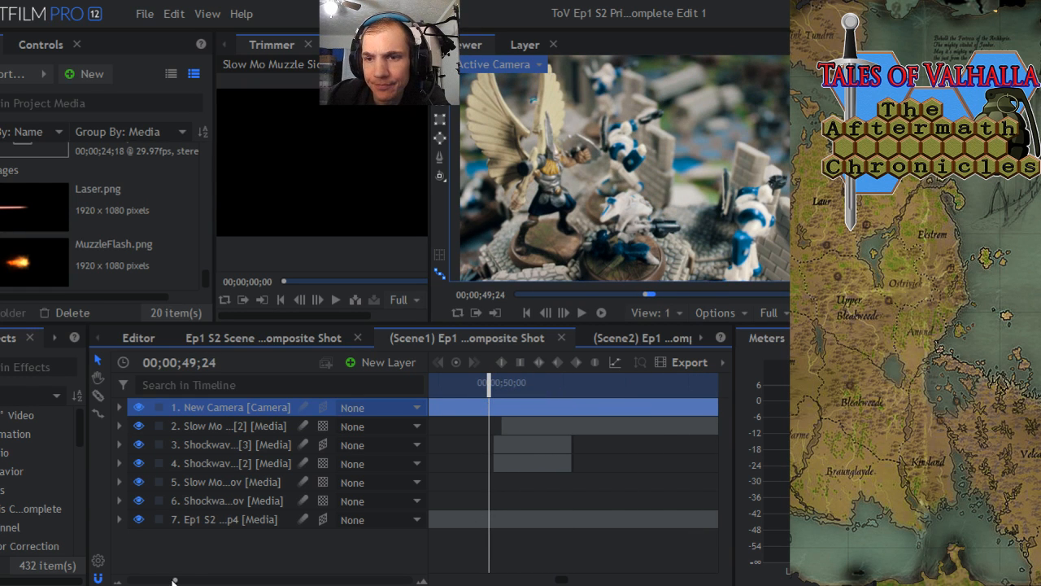
# - Switch to the Editor timeline and go to the gap between the Scene1 and Scene2 clips at 00;02;12;06
pyautogui.moveTo(177, 581); pyautogui.dragTo(131, 581)
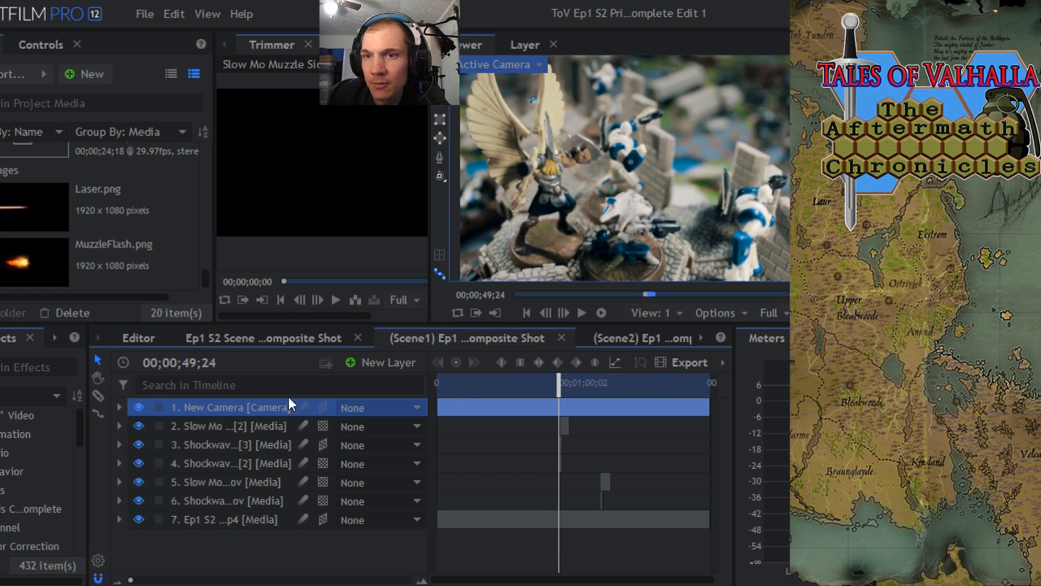
pyautogui.click(150, 339)
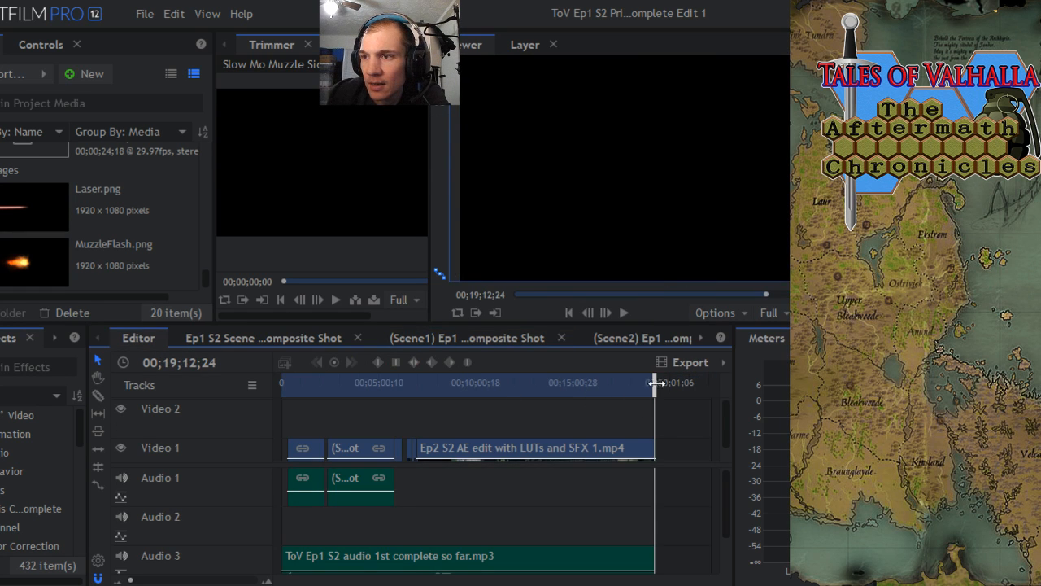
pyautogui.moveTo(655, 383); pyautogui.dragTo(331, 397)
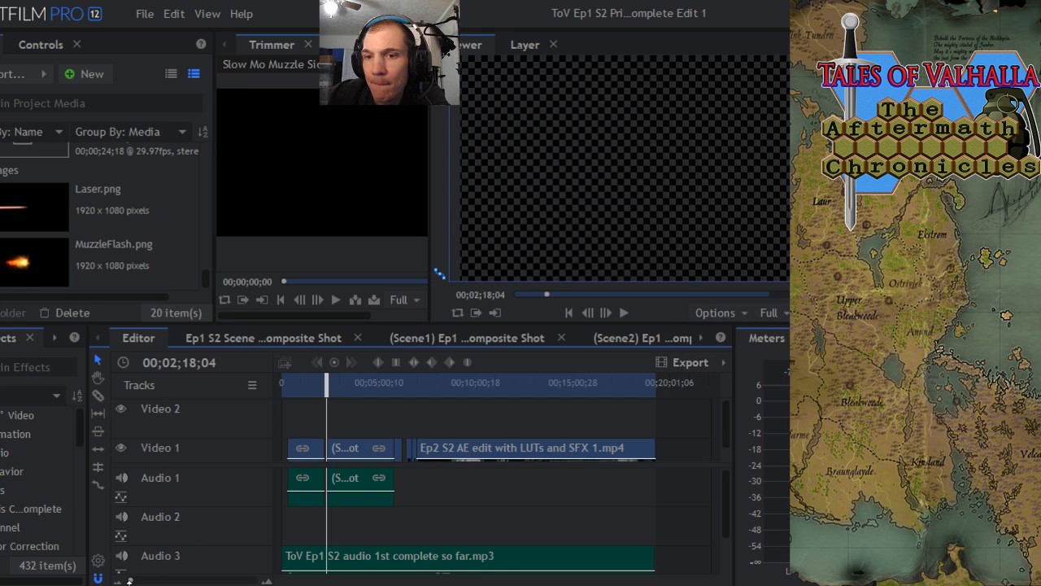
pyautogui.moveTo(131, 580); pyautogui.dragTo(137, 580)
pyautogui.moveTo(449, 389)
pyautogui.mouseDown()
pyautogui.moveTo(422, 392)
pyautogui.moveTo(460, 393)
pyautogui.mouseUp()
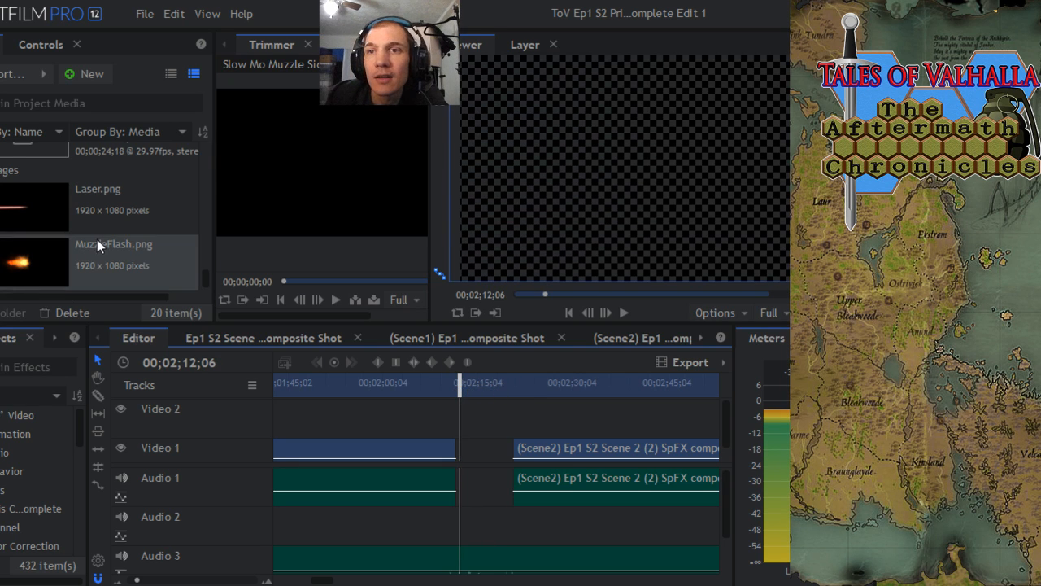
# - Find fireball.mov in the project media and create a 1920 x 1080, 23.976 fps composite shot named Flame On! lasting 00:00:30:12
pyautogui.scroll(5, 97, 239)
pyautogui.click(81, 274)
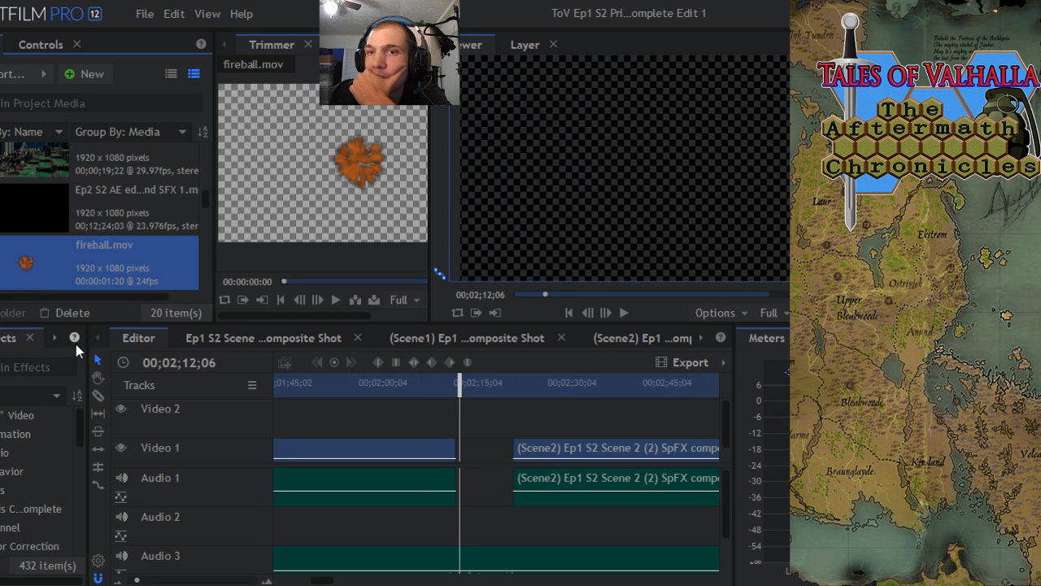
pyautogui.click(88, 74)
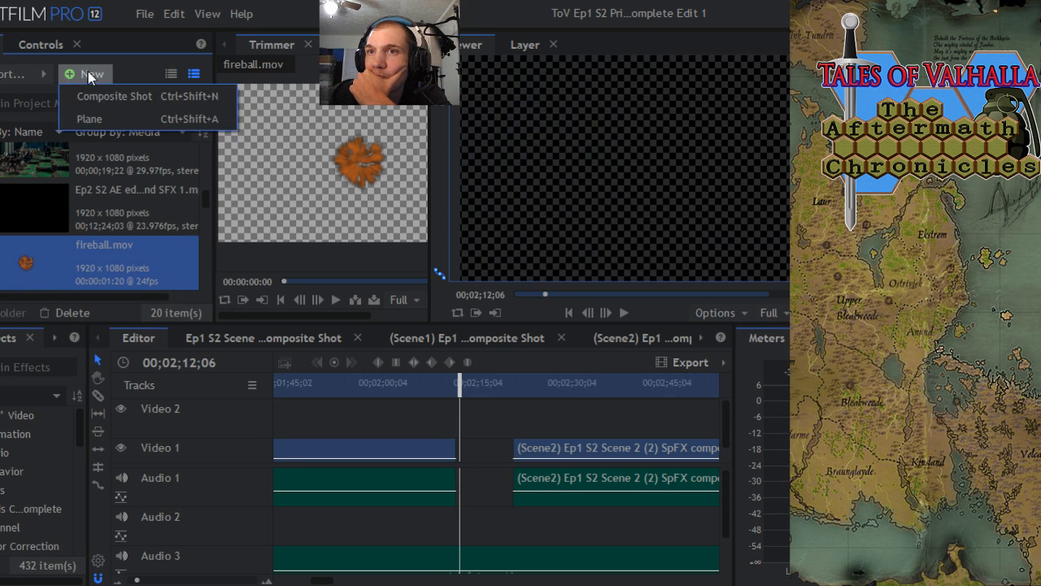
pyautogui.click(114, 96)
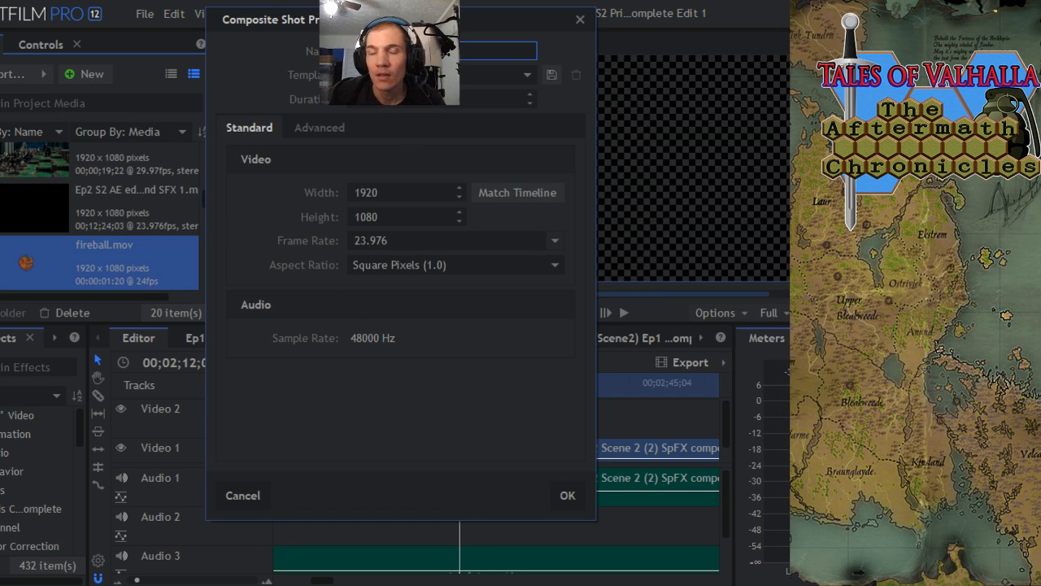
pyautogui.press('BackSpace')
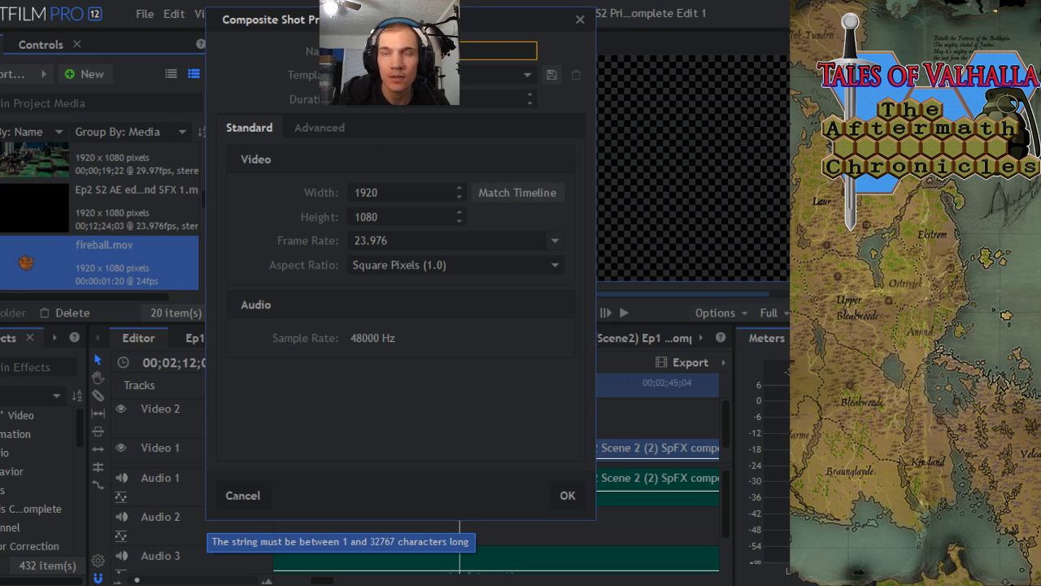
pyautogui.write('fireball')
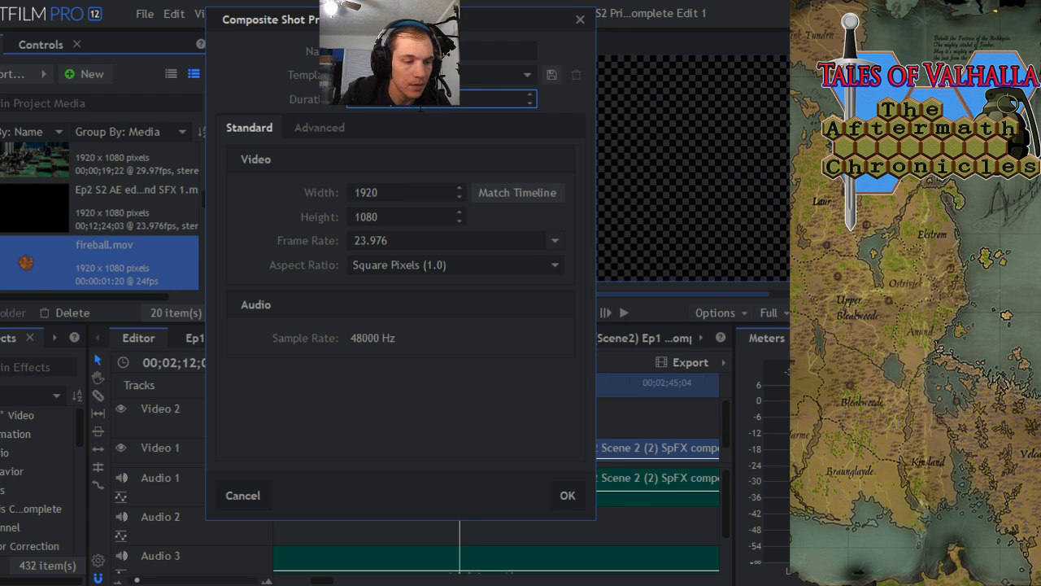
pyautogui.click(568, 496)
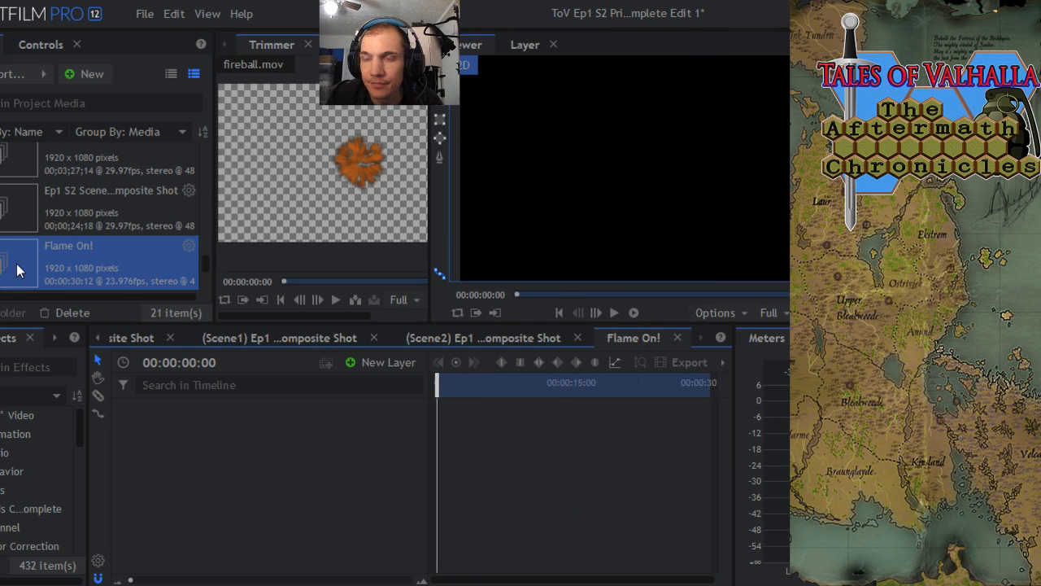
# - Add fireball.mov to the Flame On! composite, check the explosion at 00:00:00:17, and save the project
pyautogui.scroll(-5, 54, 257)
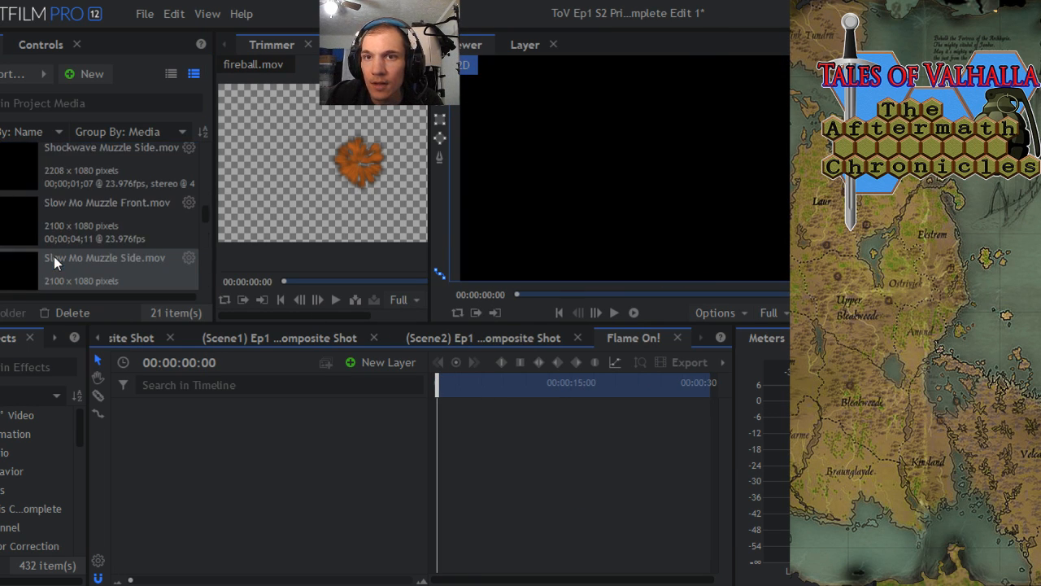
pyautogui.scroll(3, 54, 257)
pyautogui.moveTo(49, 210); pyautogui.dragTo(331, 417)
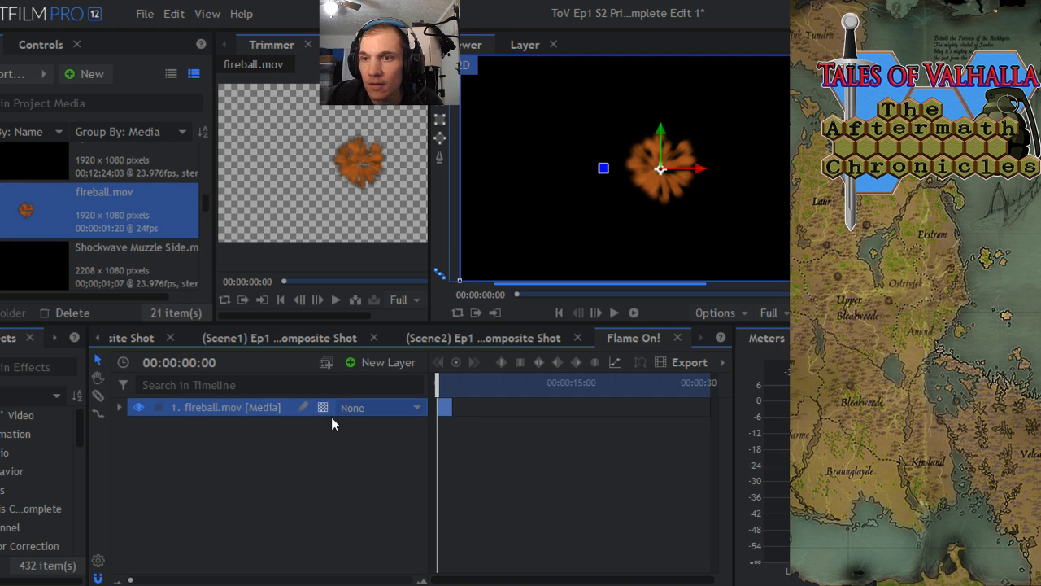
pyautogui.moveTo(438, 381)
pyautogui.mouseDown()
pyautogui.moveTo(454, 382)
pyautogui.moveTo(443, 383)
pyautogui.mouseUp()
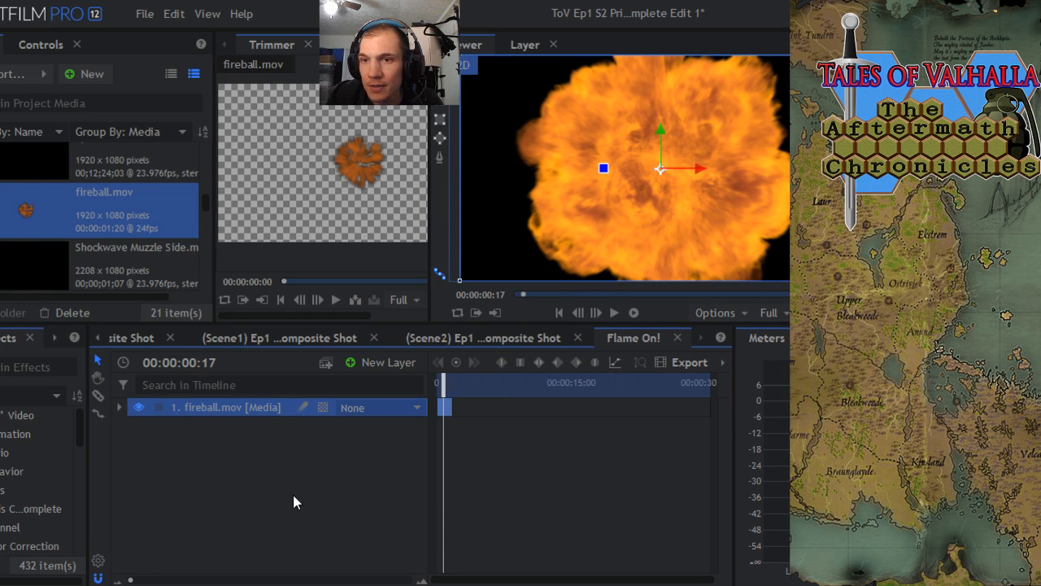
pyautogui.click(144, 14)
pyautogui.click(167, 106)
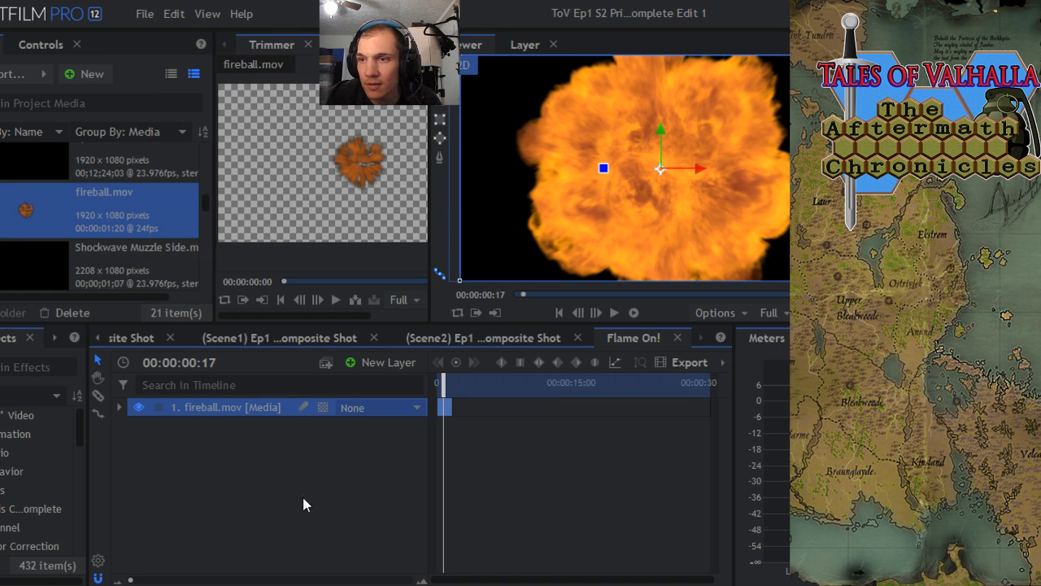
# - Trim the fireball layer to its full-frame flames between 00:00:00:21 and 00:00:01:17, and move it to the start of the timeline
pyautogui.moveTo(141, 580); pyautogui.dragTo(192, 580)
pyautogui.click(512, 387)
pyautogui.moveTo(512, 387); pyautogui.dragTo(522, 388)
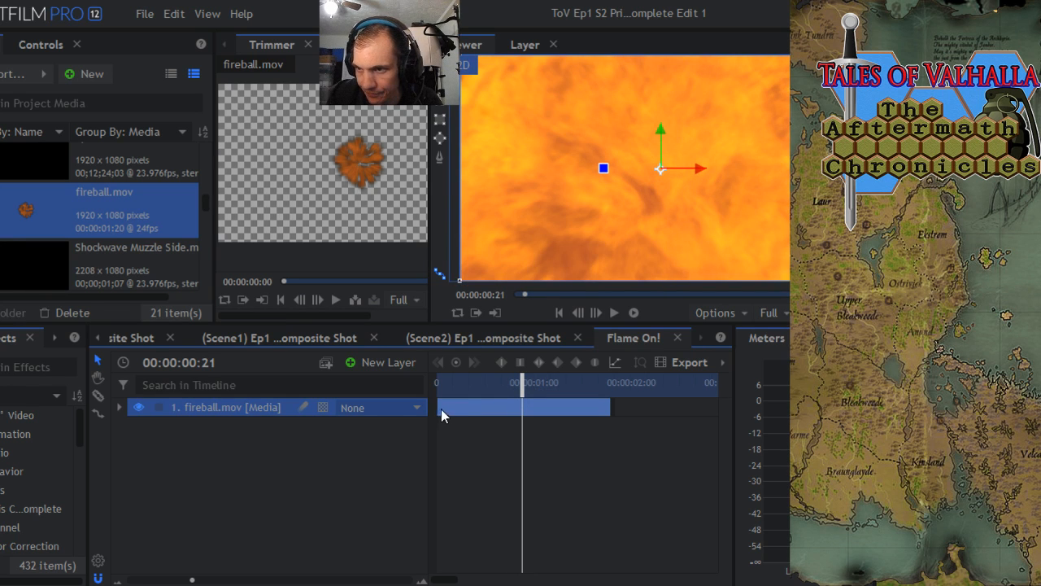
pyautogui.moveTo(437, 407); pyautogui.dragTo(493, 405)
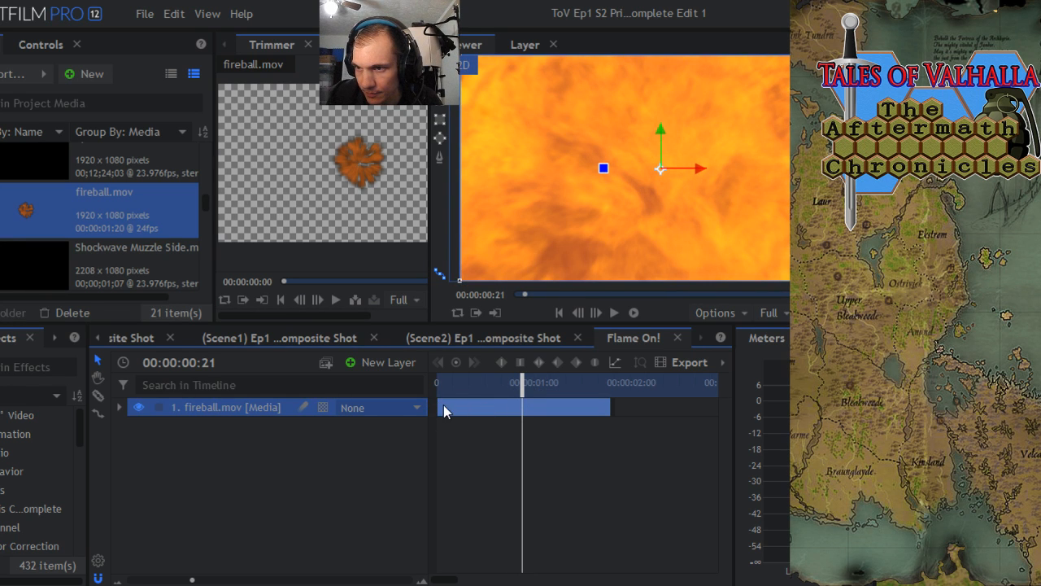
pyautogui.moveTo(430, 406); pyautogui.dragTo(605, 406)
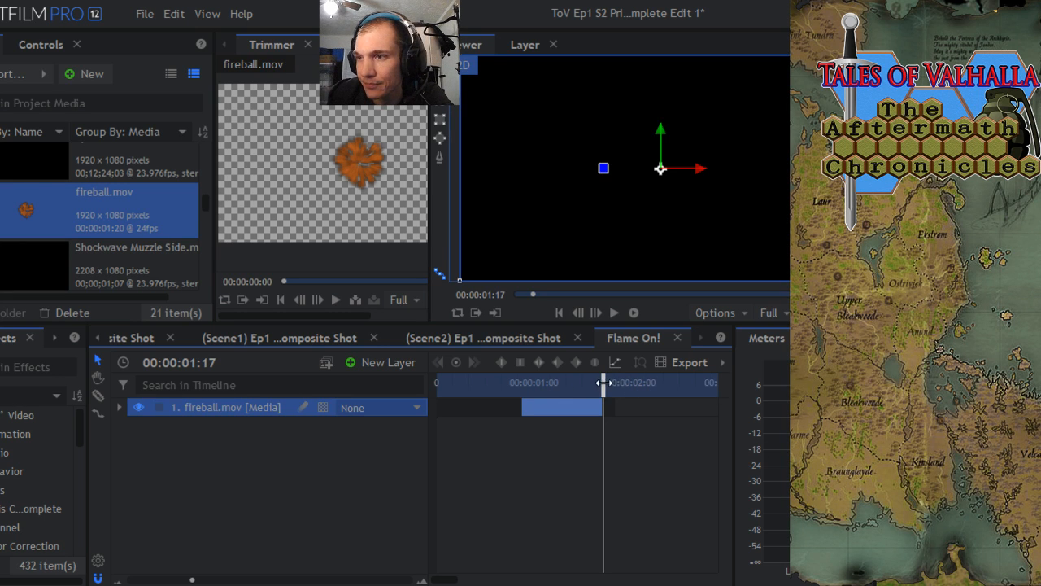
pyautogui.moveTo(603, 383); pyautogui.dragTo(471, 411)
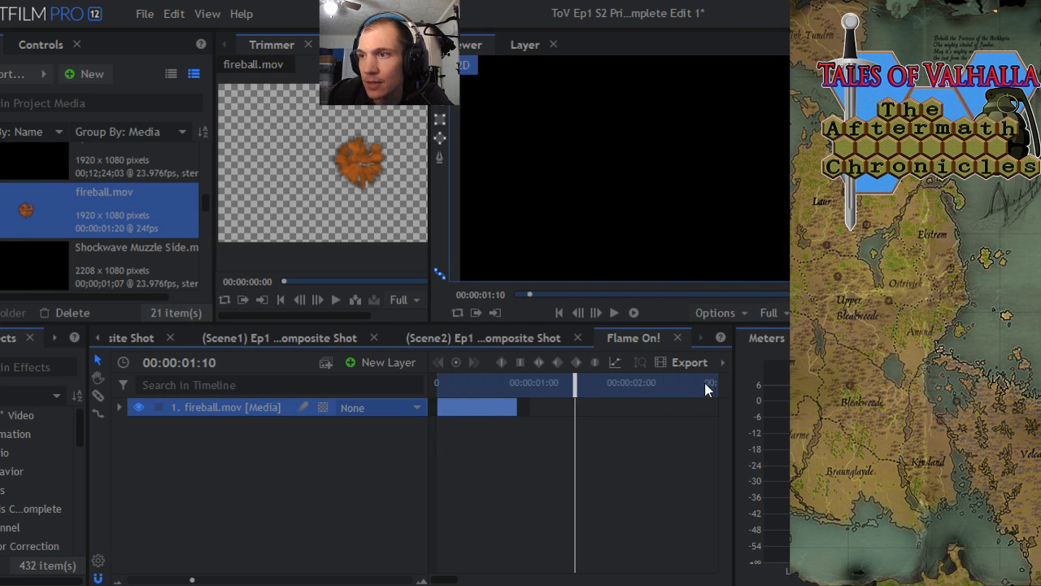
# - Duplicate the fireball layer twice, staggering the copies so each overlaps the previous one's end, with the second copy starting at 00:00:01:03
pyautogui.rightClick(215, 417)
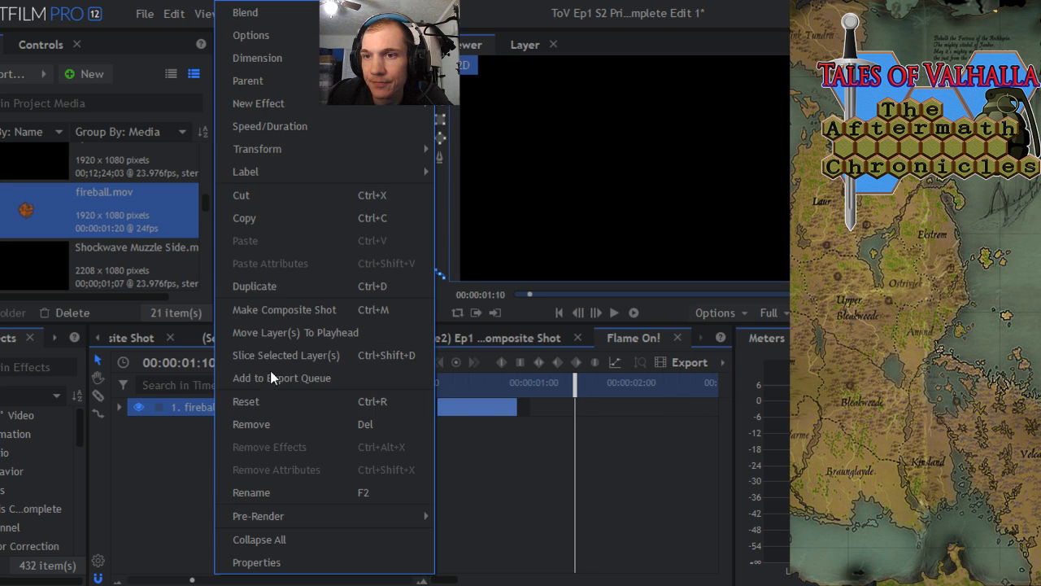
pyautogui.click(256, 288)
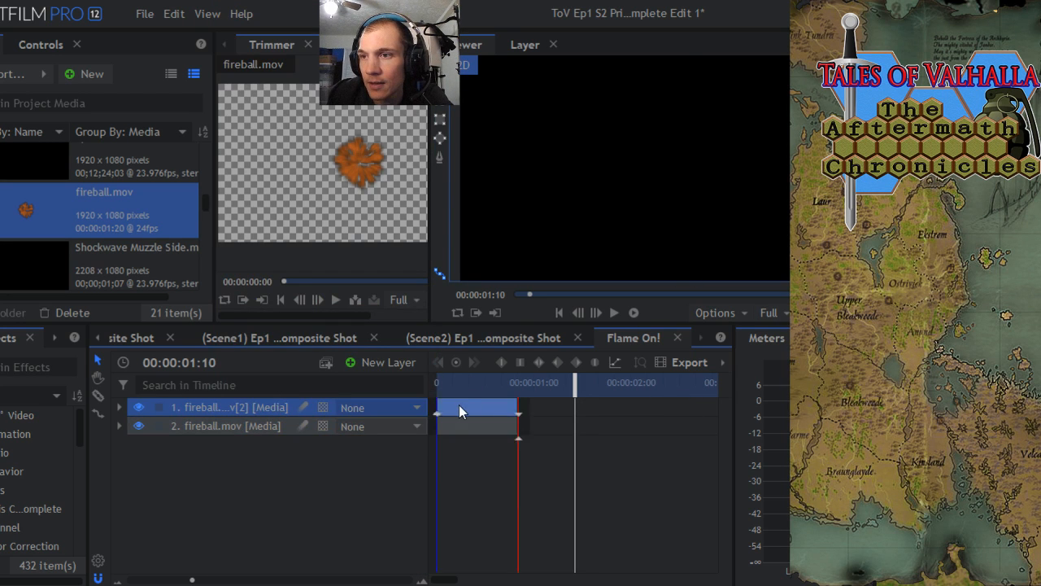
pyautogui.moveTo(459, 405); pyautogui.dragTo(539, 383)
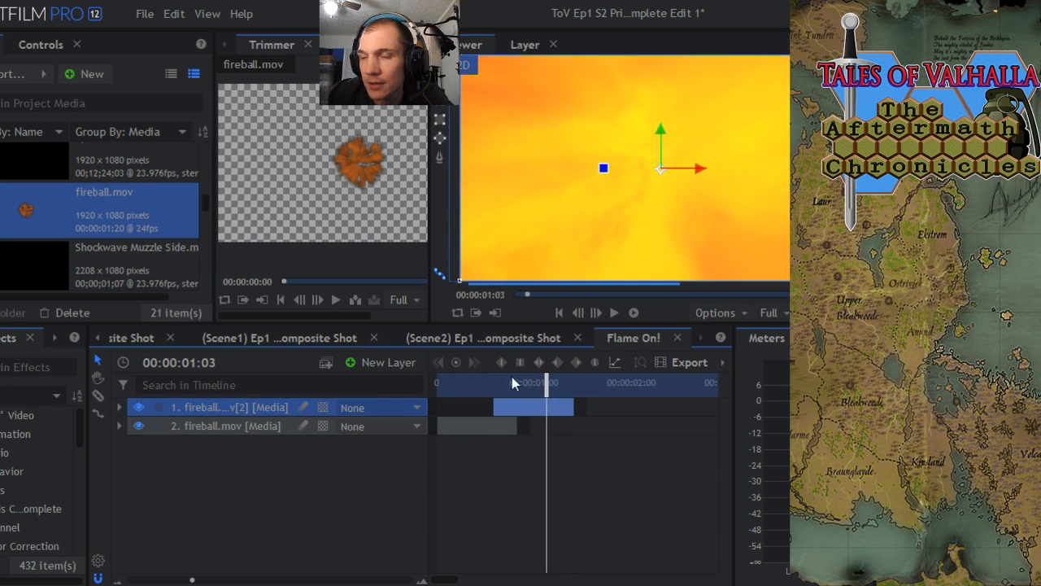
pyautogui.rightClick(205, 408)
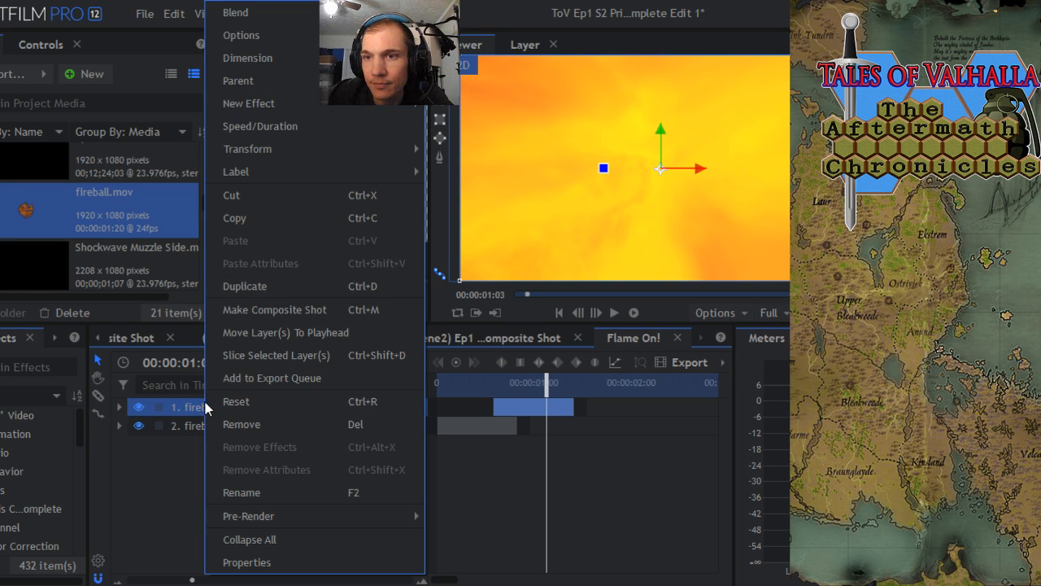
pyautogui.click(249, 283)
pyautogui.moveTo(522, 408); pyautogui.dragTo(575, 406)
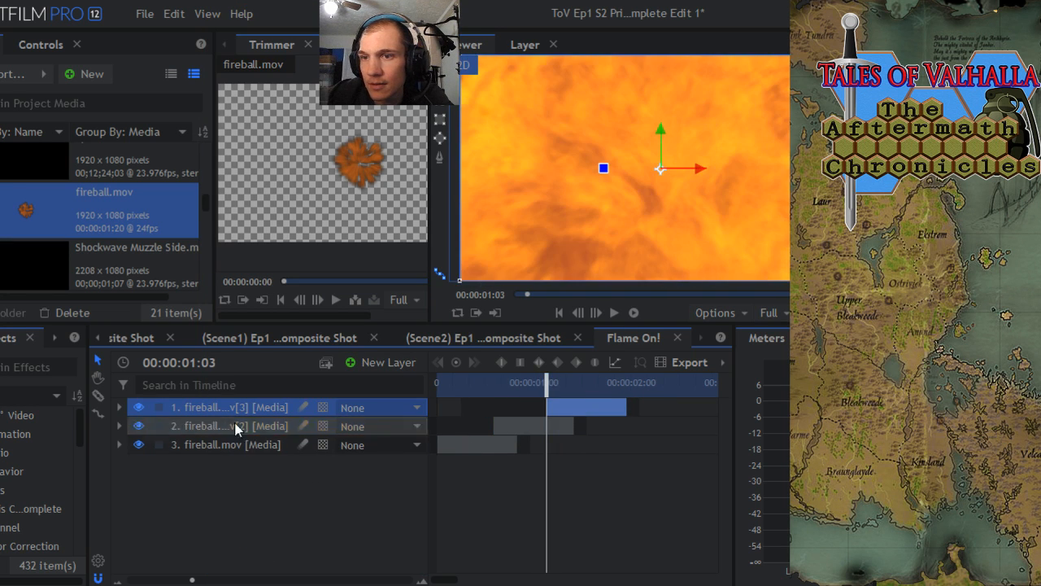
# - Make a fourth and fifth fireball layer by duplicating the newest copy, shifting each so it slightly overlaps the end of the preceding layer
pyautogui.rightClick(207, 408)
pyautogui.click(273, 285)
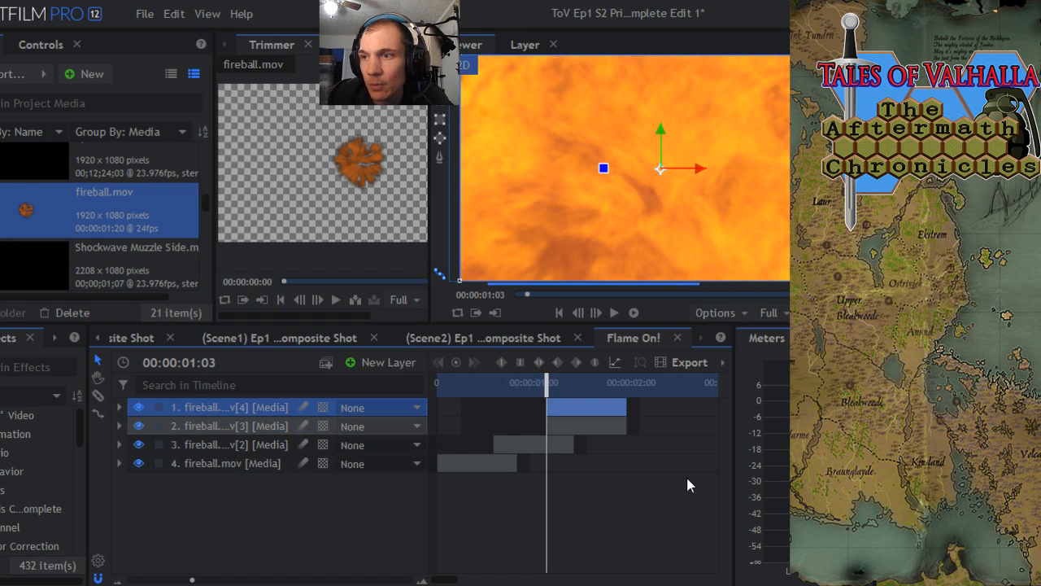
pyautogui.moveTo(583, 406); pyautogui.dragTo(636, 410)
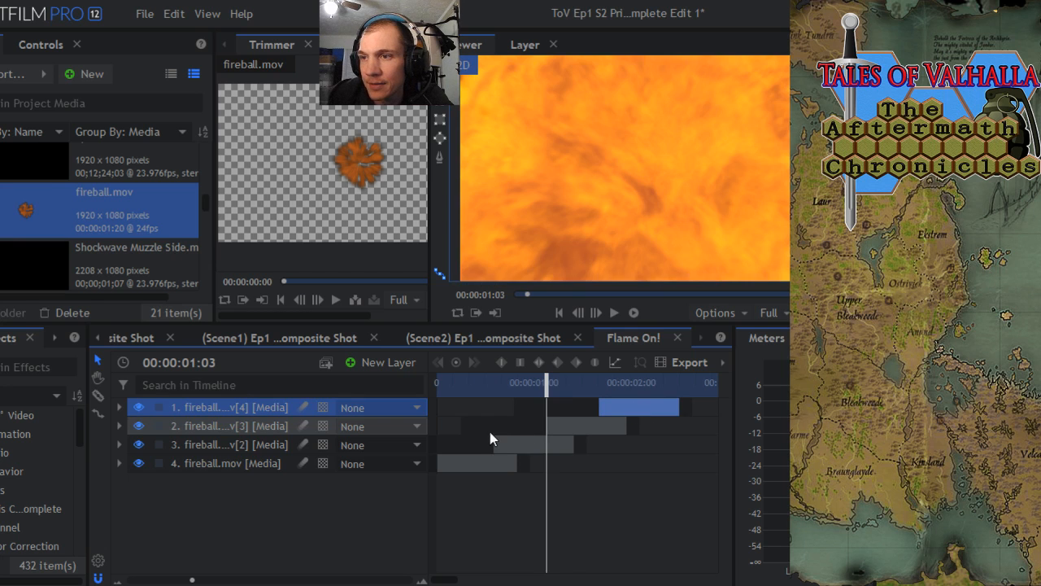
pyautogui.rightClick(197, 425)
pyautogui.click(287, 282)
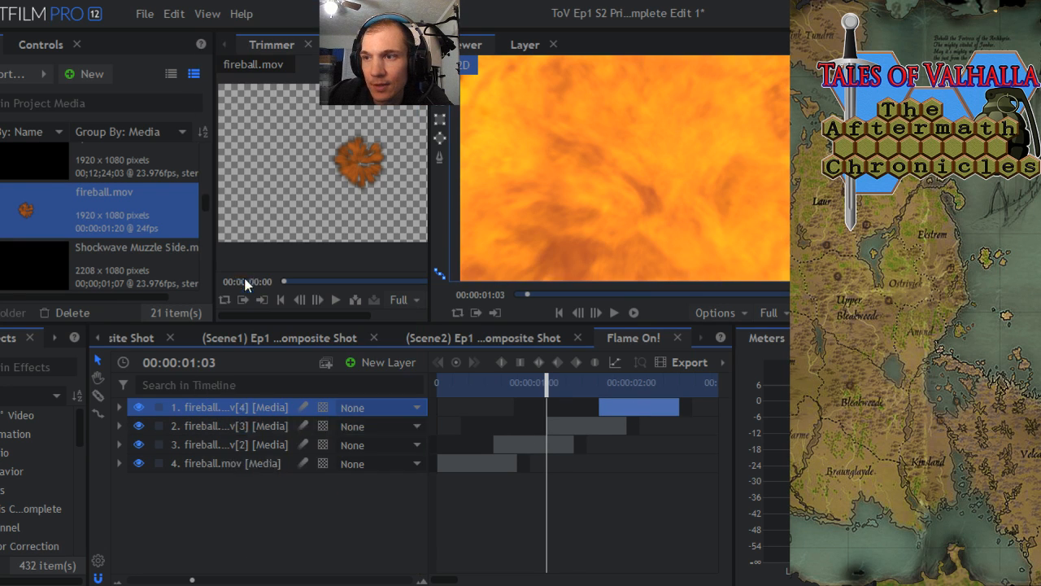
pyautogui.moveTo(642, 411); pyautogui.dragTo(675, 405)
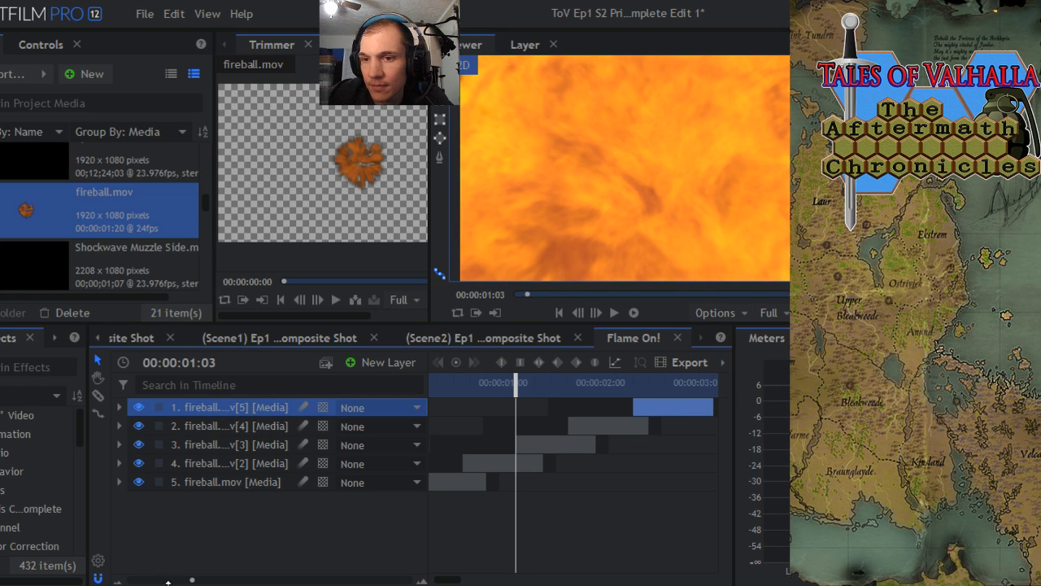
# - Check the flame overlap at 00:00:02:12, then duplicate the latest fireball layer and shift the copy 15 frames later
pyautogui.moveTo(192, 581); pyautogui.dragTo(131, 580)
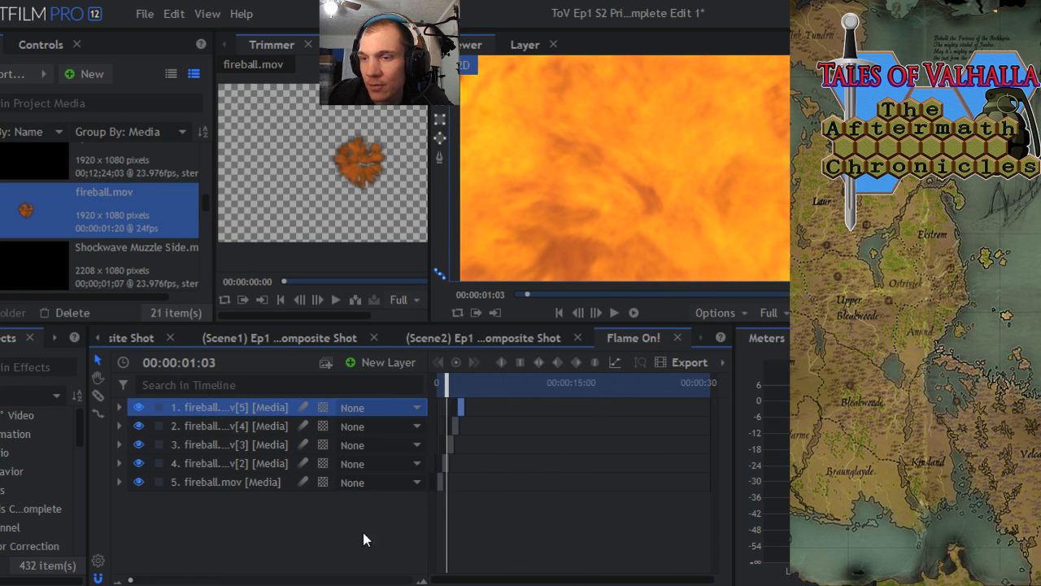
pyautogui.moveTo(130, 580); pyautogui.dragTo(184, 580)
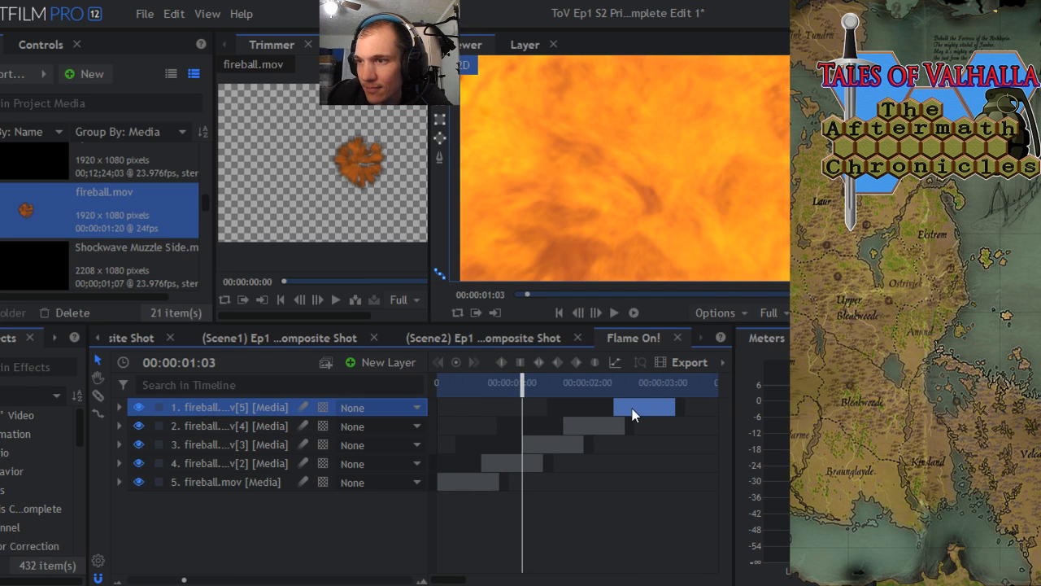
pyautogui.moveTo(524, 384); pyautogui.dragTo(627, 393)
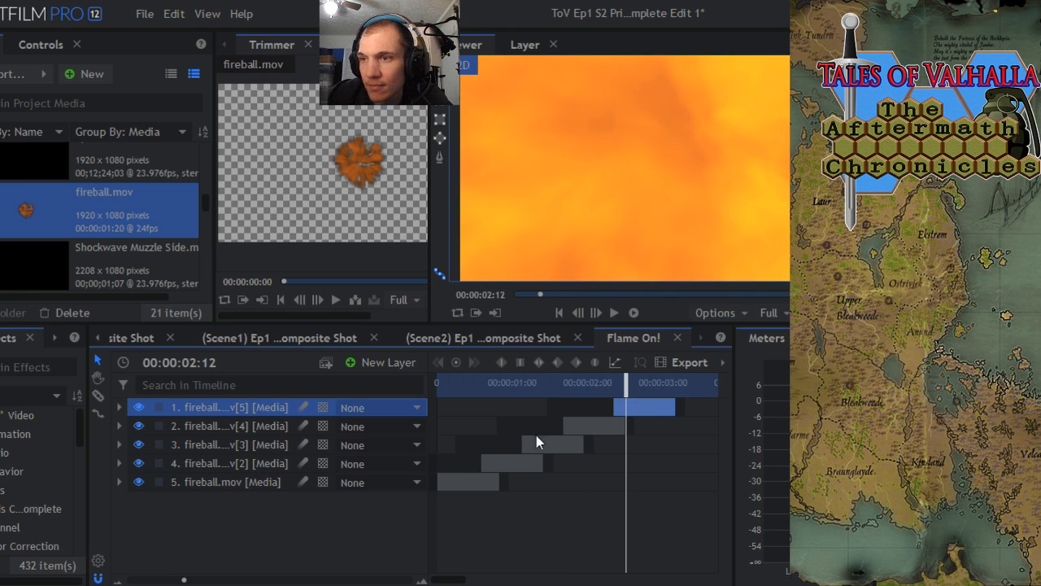
pyautogui.rightClick(230, 407)
pyautogui.click(273, 284)
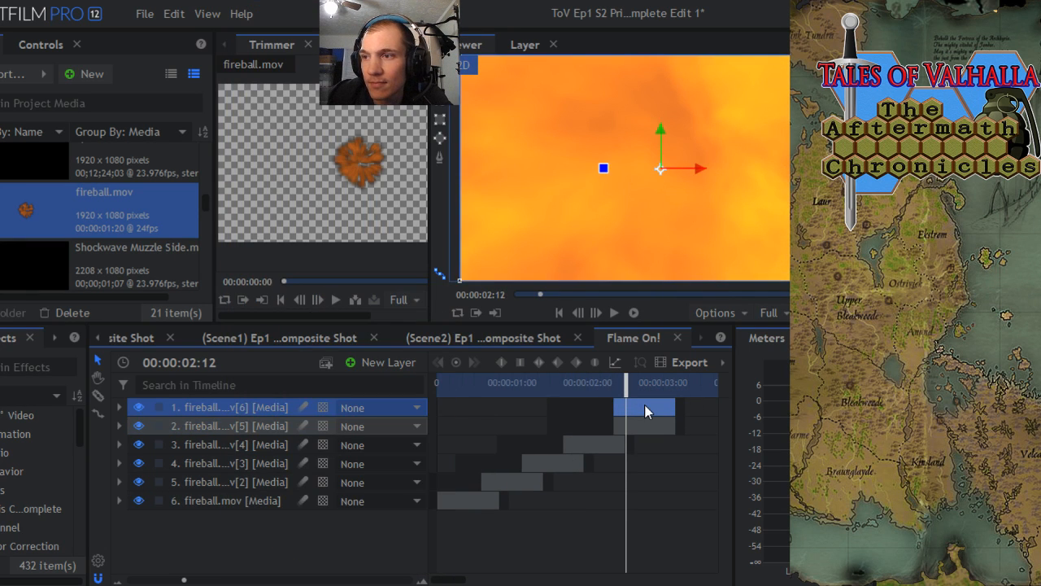
pyautogui.moveTo(645, 404)
pyautogui.mouseDown()
pyautogui.moveTo(693, 400)
pyautogui.moveTo(660, 404)
pyautogui.mouseUp()
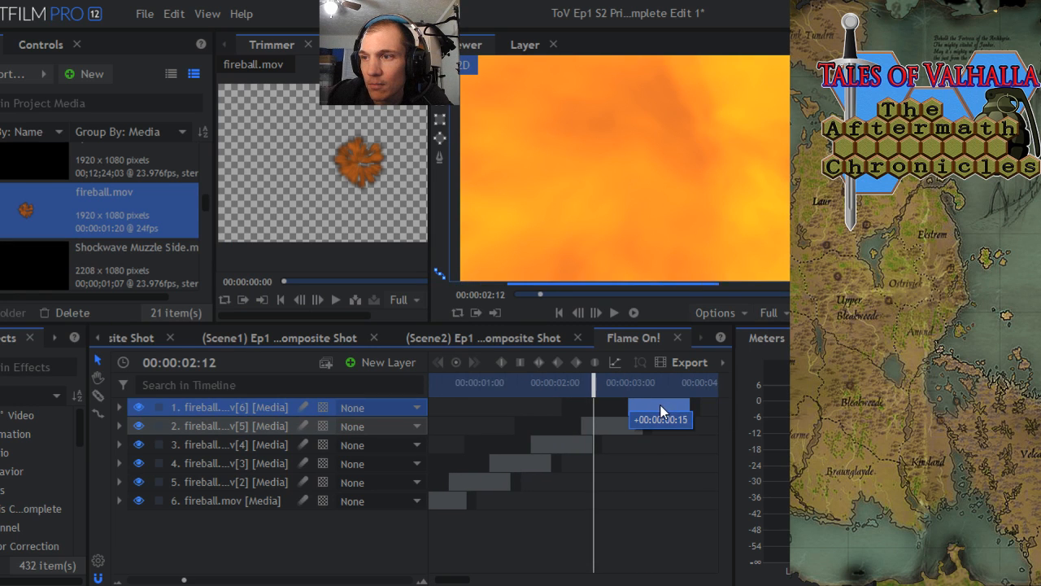
# - Check the last overlap at 00:00:03:01, then preview the Flame On! composite from its start to see how the staggered fireballs blend
pyautogui.moveTo(594, 382); pyautogui.dragTo(634, 382)
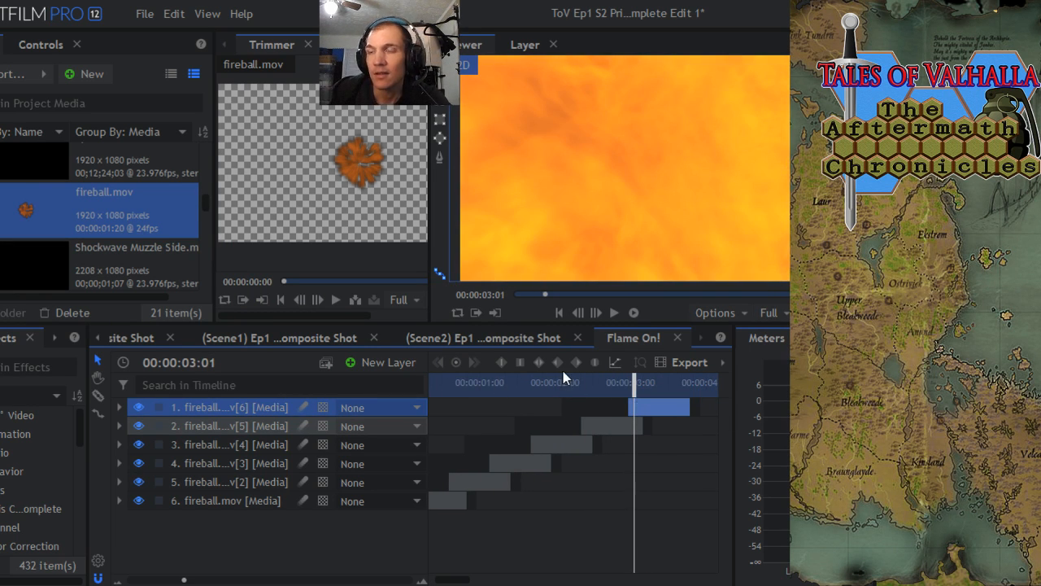
pyautogui.moveTo(608, 389); pyautogui.dragTo(331, 406)
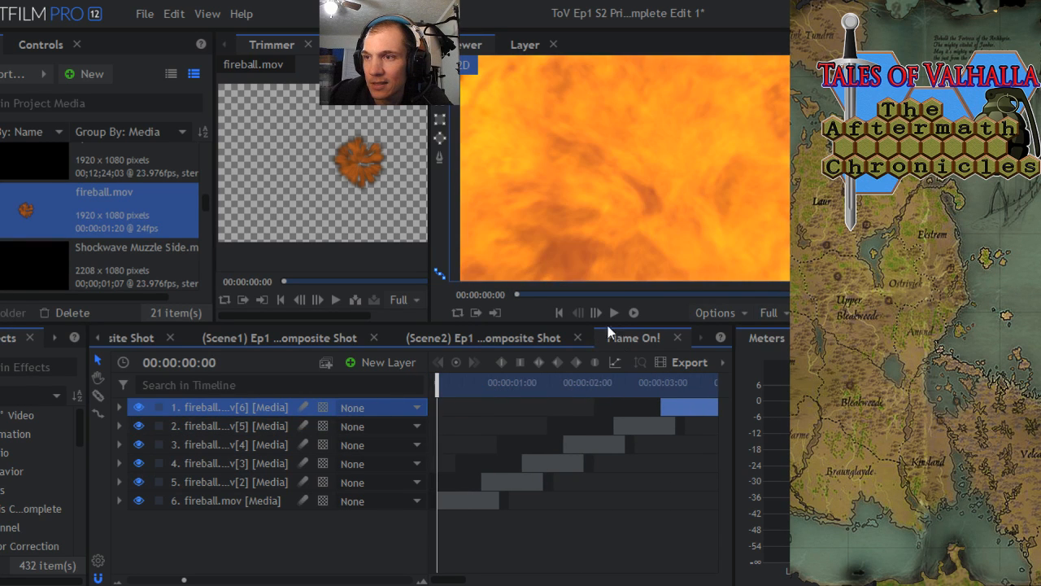
pyautogui.click(634, 312)
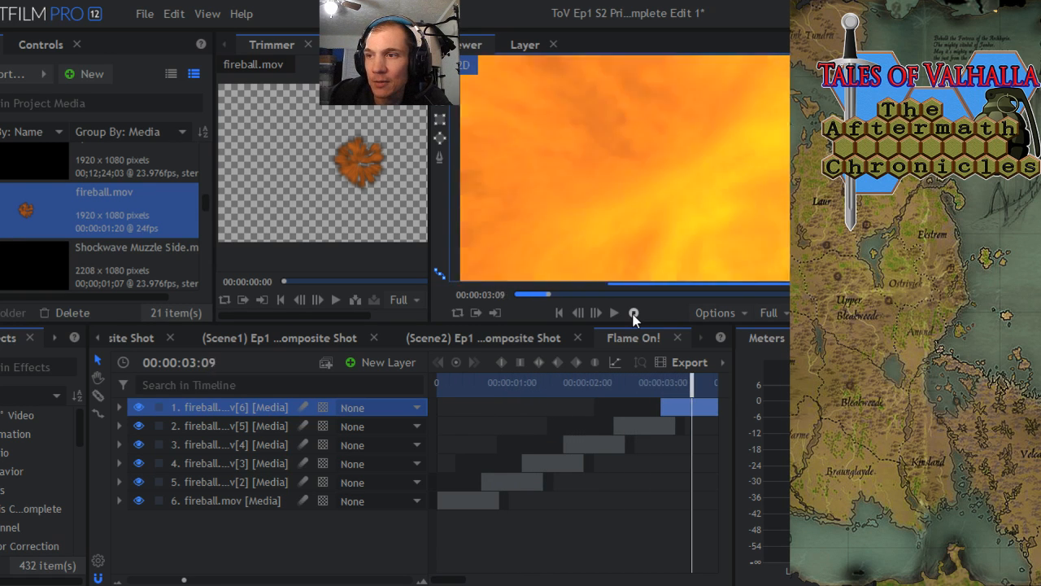
pyautogui.click(634, 312)
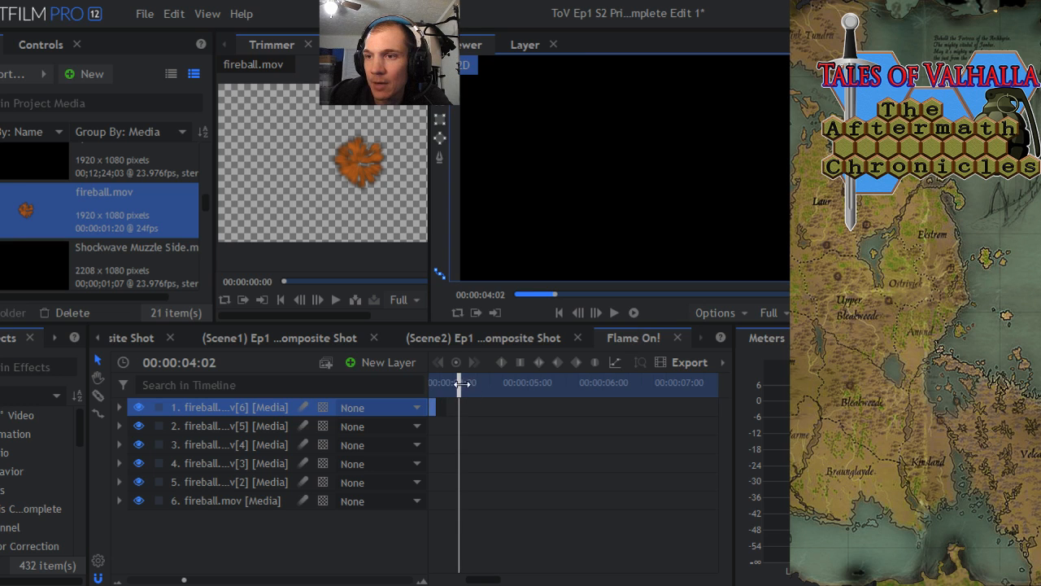
pyautogui.moveTo(461, 383); pyautogui.dragTo(437, 383)
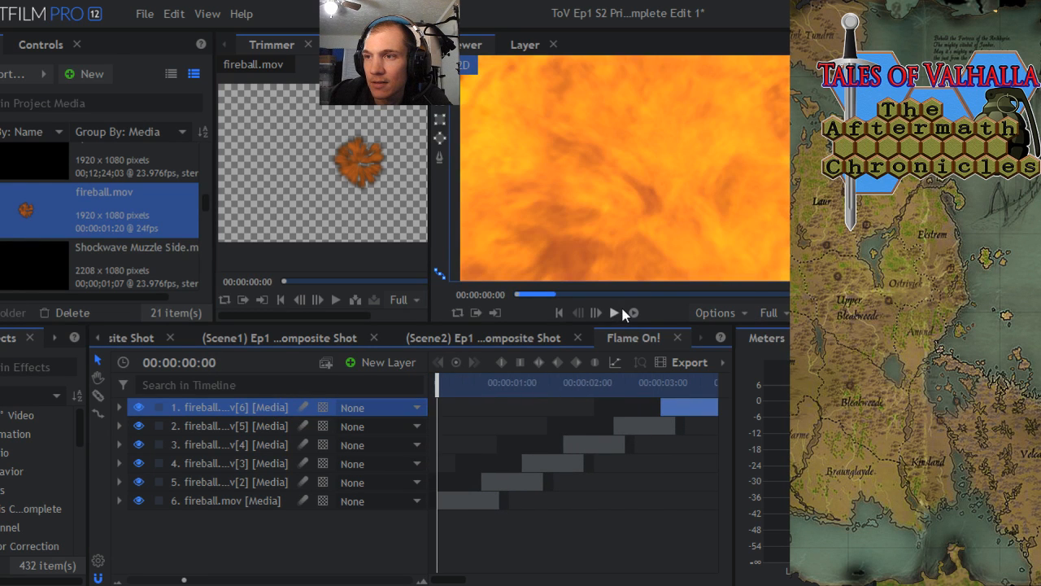
pyautogui.click(615, 313)
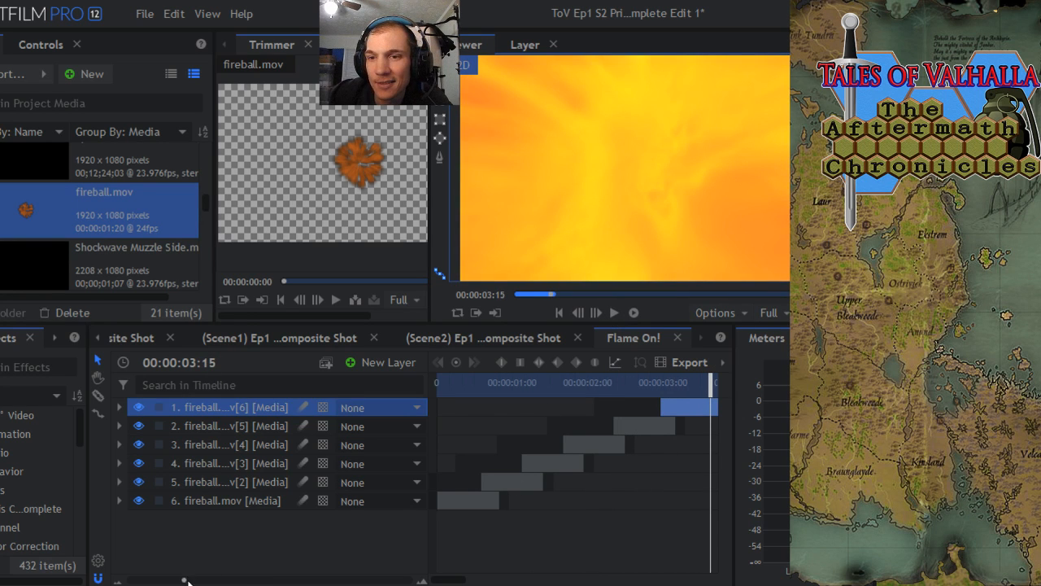
pyautogui.moveTo(184, 580); pyautogui.dragTo(148, 580)
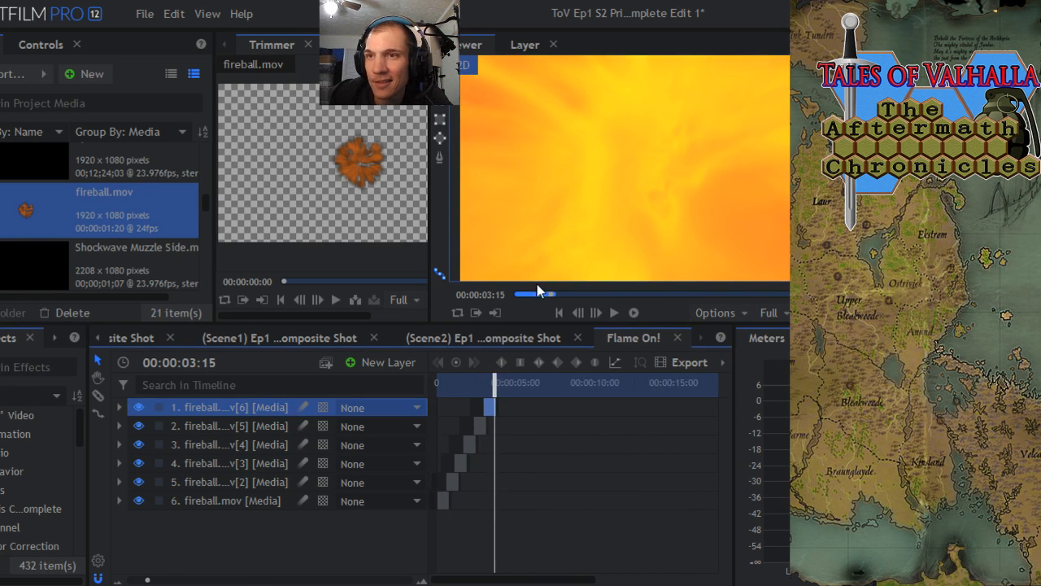
# - Save the project and return the playhead to the start of the Flame On! composite
pyautogui.click(144, 14)
pyautogui.click(172, 104)
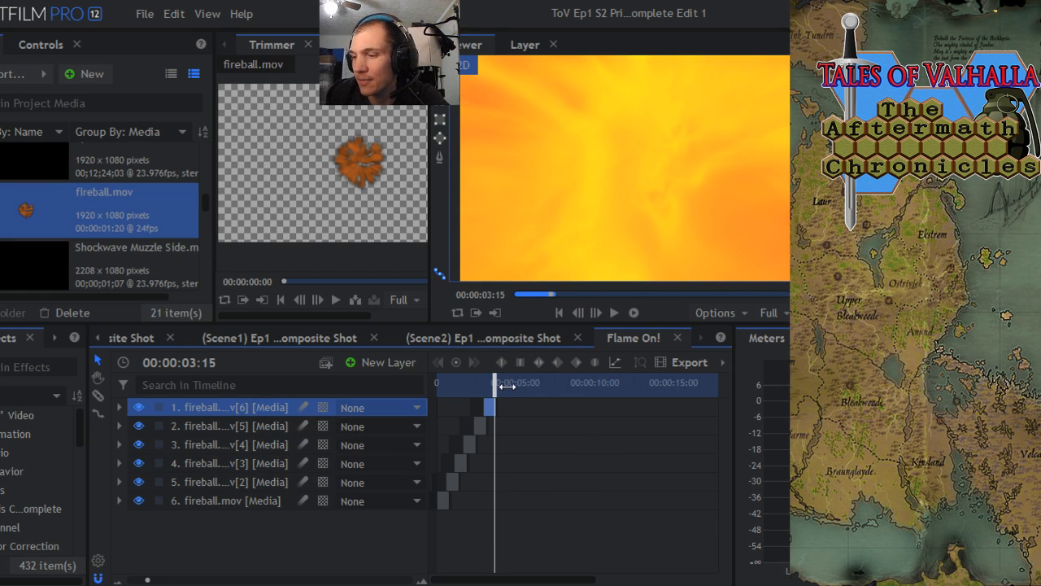
pyautogui.moveTo(506, 386); pyautogui.dragTo(438, 386)
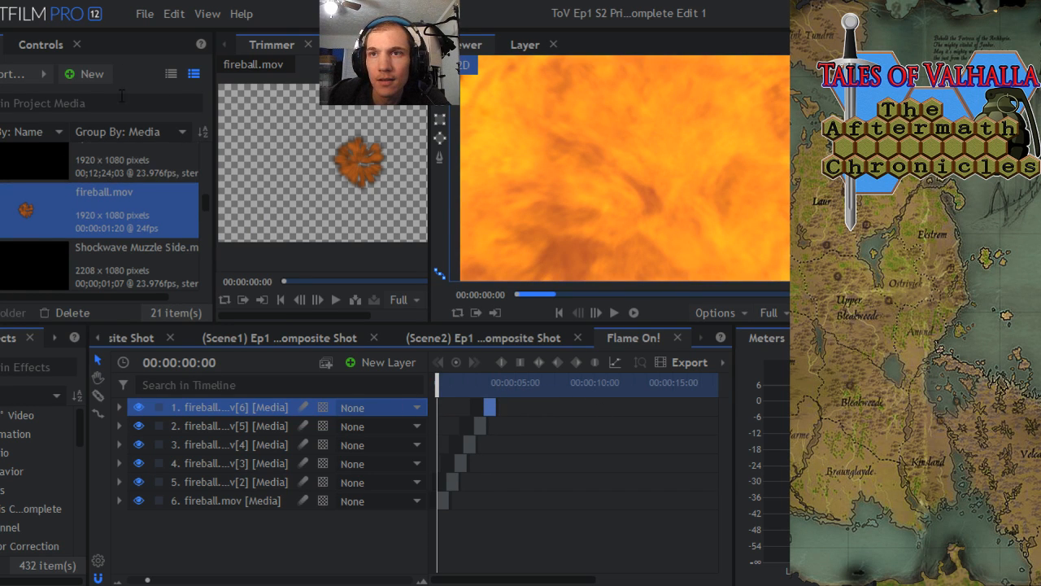
pyautogui.click(179, 220)
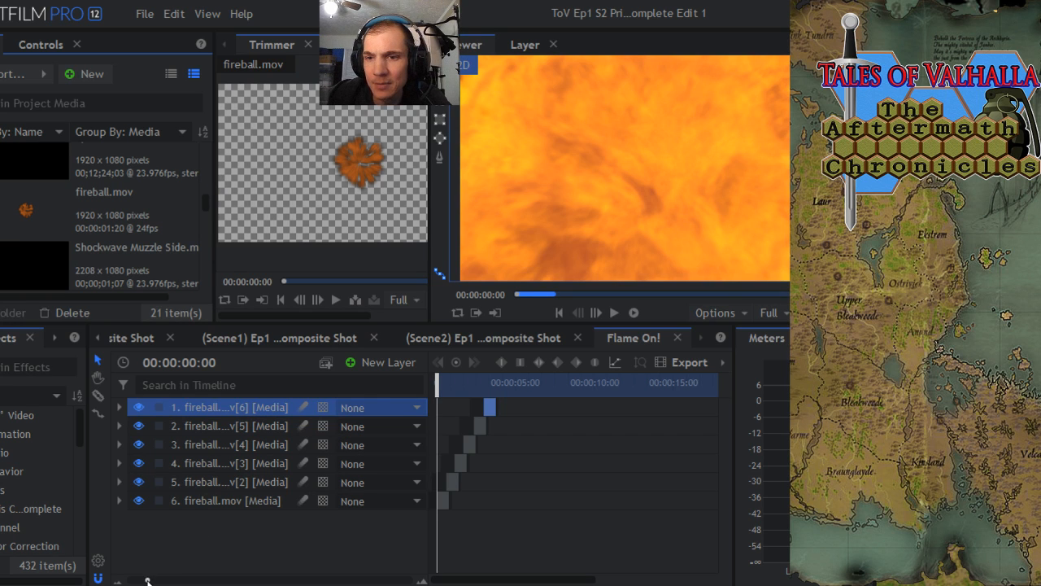
# - Duplicate all six fireball layers and shift the copies to start at 00:00:03:11, overlapping the end of the last original clip
pyautogui.moveTo(147, 580); pyautogui.dragTo(130, 580)
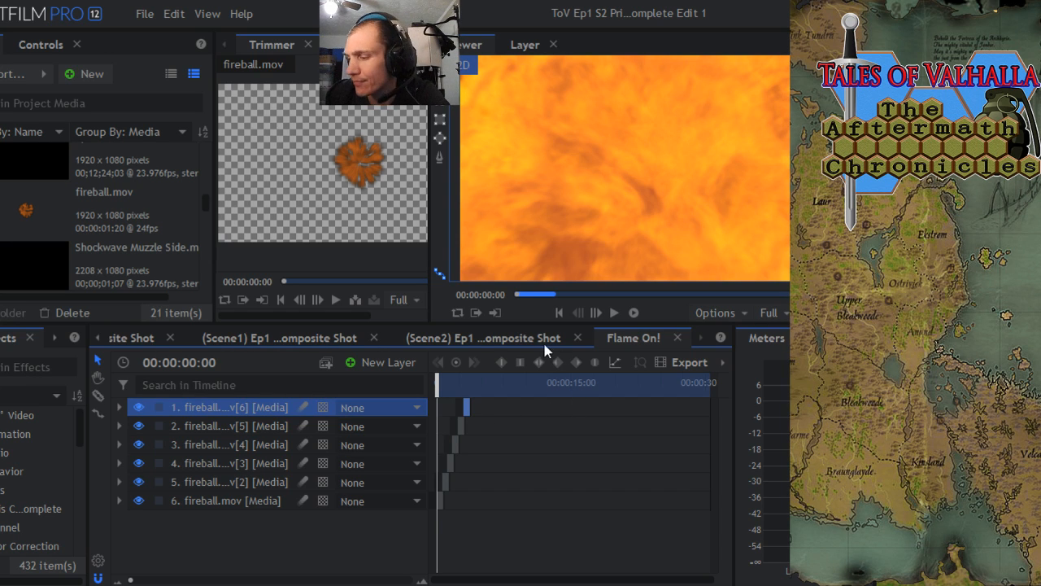
pyautogui.moveTo(436, 381); pyautogui.dragTo(467, 391)
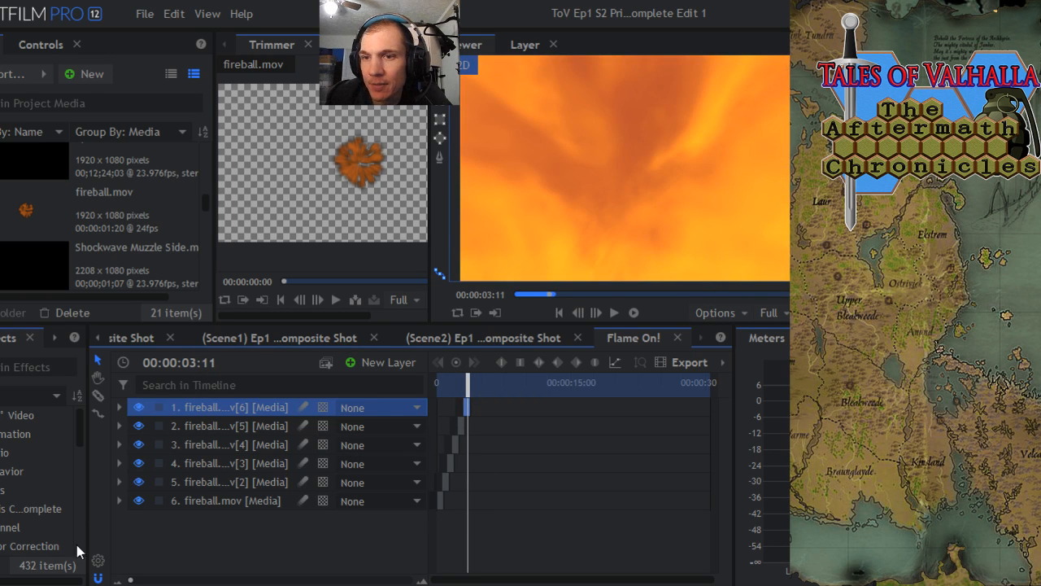
pyautogui.moveTo(210, 533); pyautogui.dragTo(202, 410)
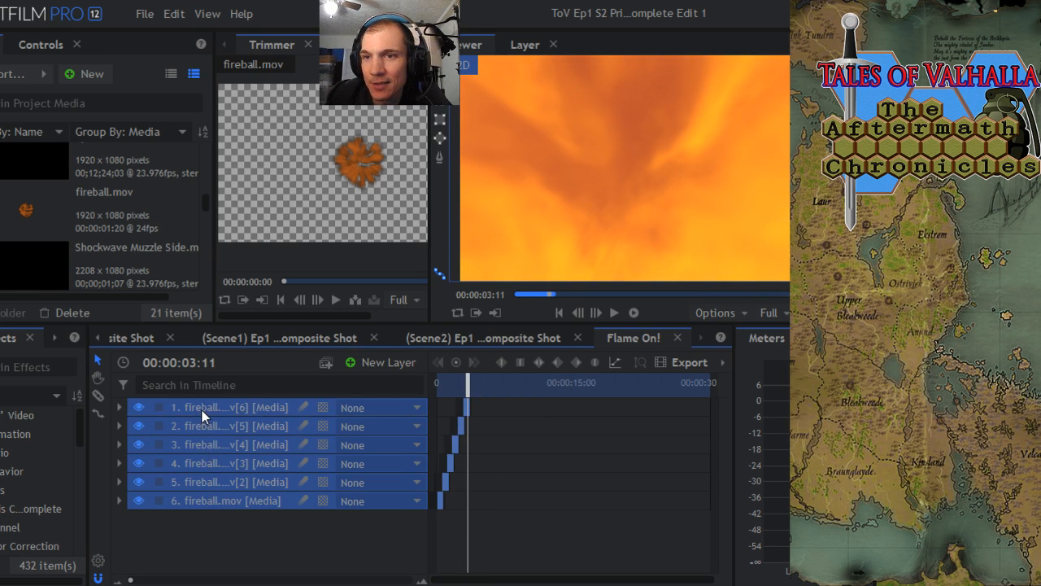
pyautogui.rightClick(201, 410)
pyautogui.click(252, 286)
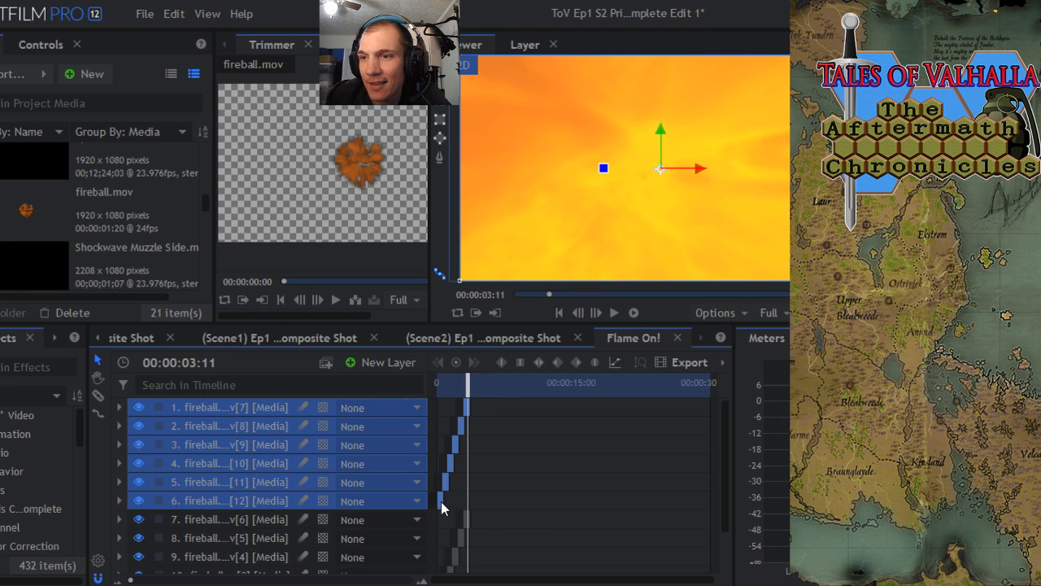
pyautogui.moveTo(441, 503); pyautogui.dragTo(472, 500)
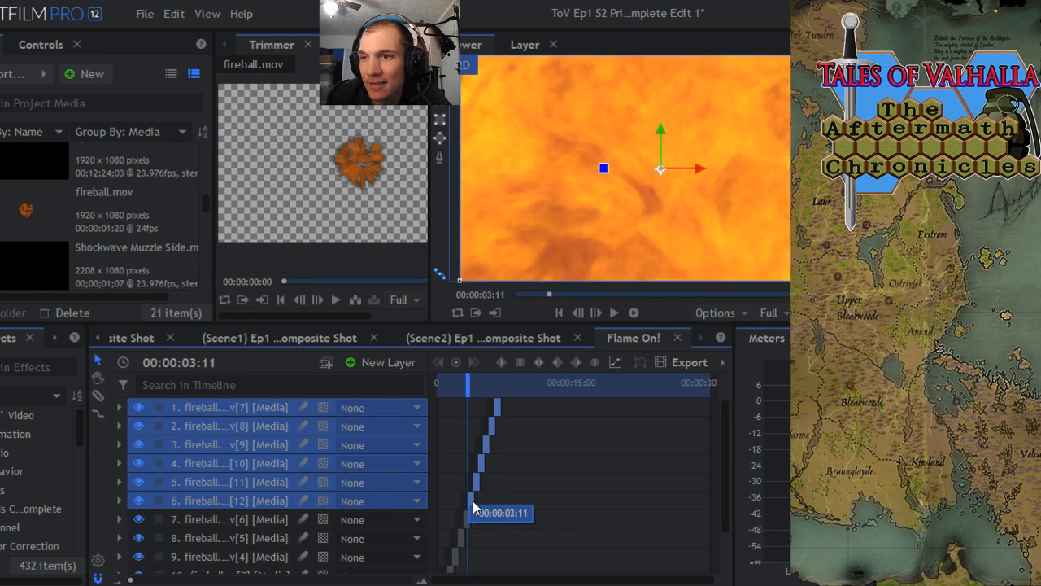
pyautogui.moveTo(132, 580); pyautogui.dragTo(187, 580)
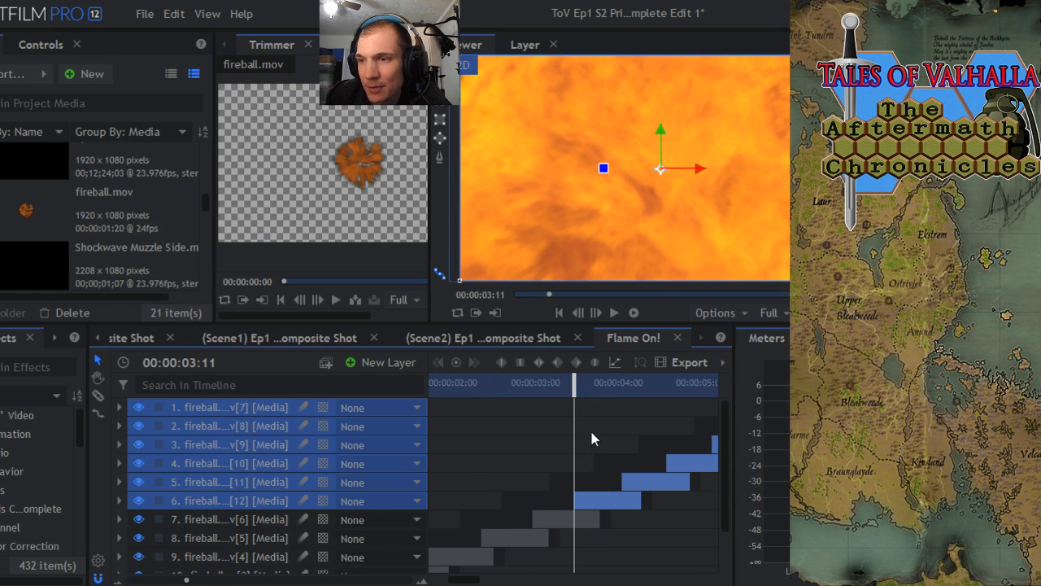
pyautogui.moveTo(576, 391); pyautogui.dragTo(585, 394)
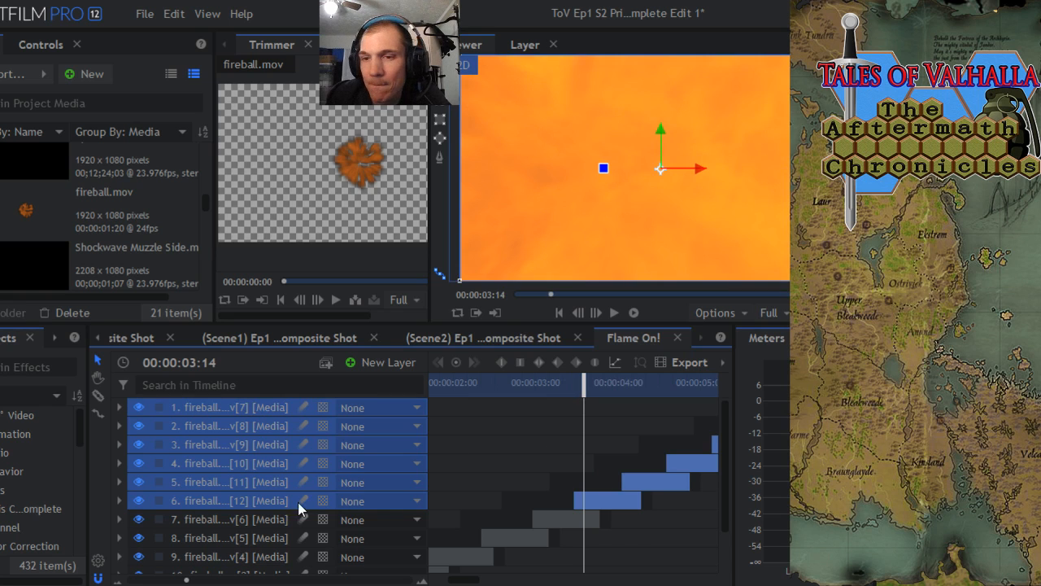
pyautogui.moveTo(187, 580); pyautogui.dragTo(130, 580)
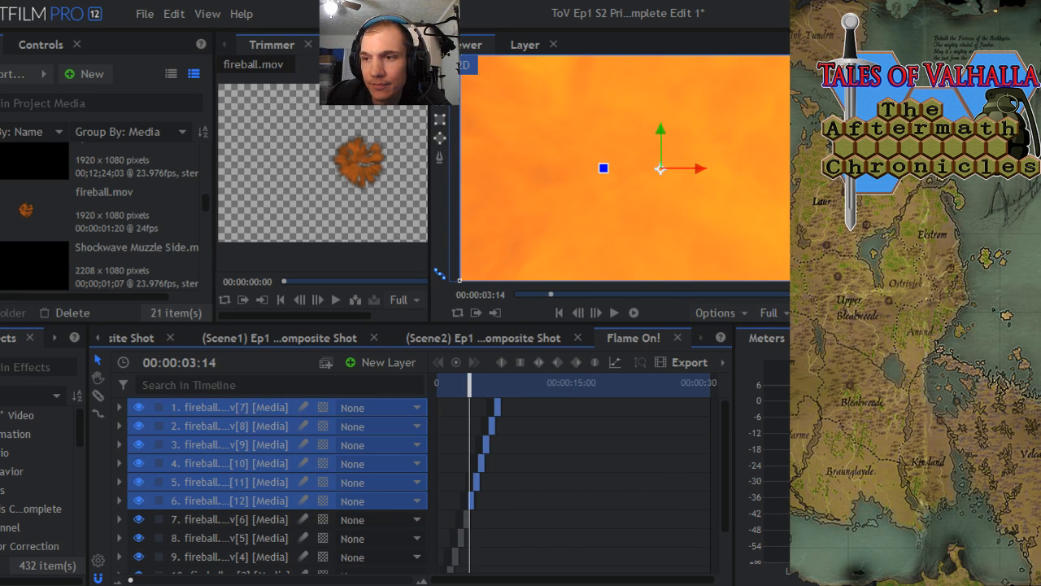
pyautogui.moveTo(727, 469); pyautogui.dragTo(730, 508)
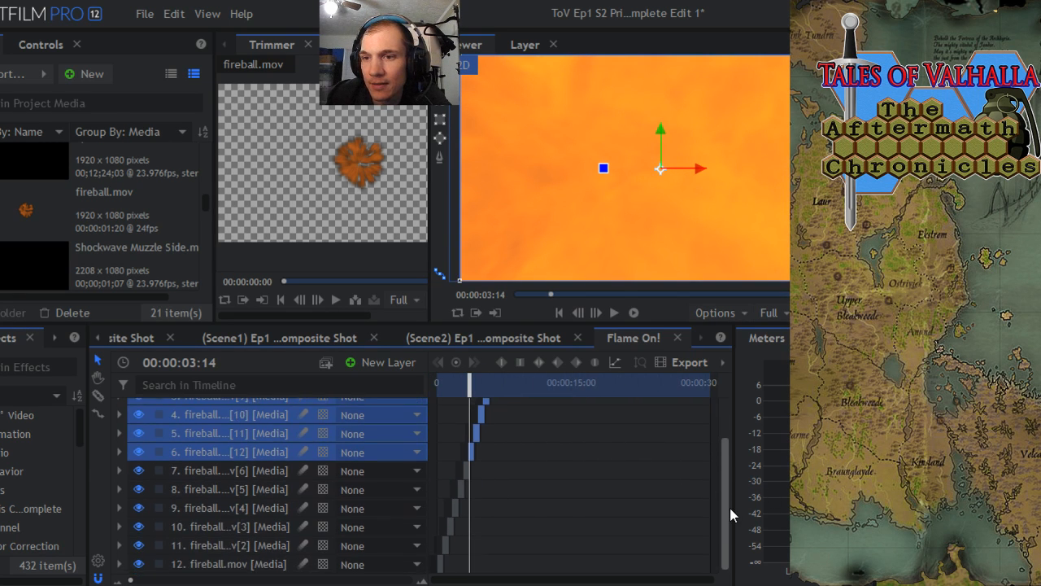
pyautogui.click(195, 570)
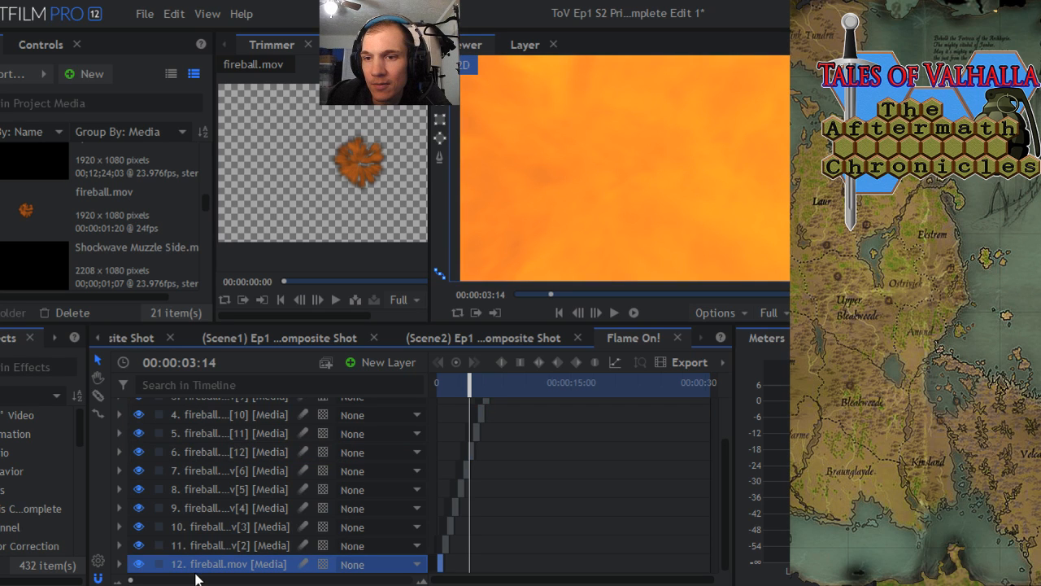
pyautogui.click(198, 579)
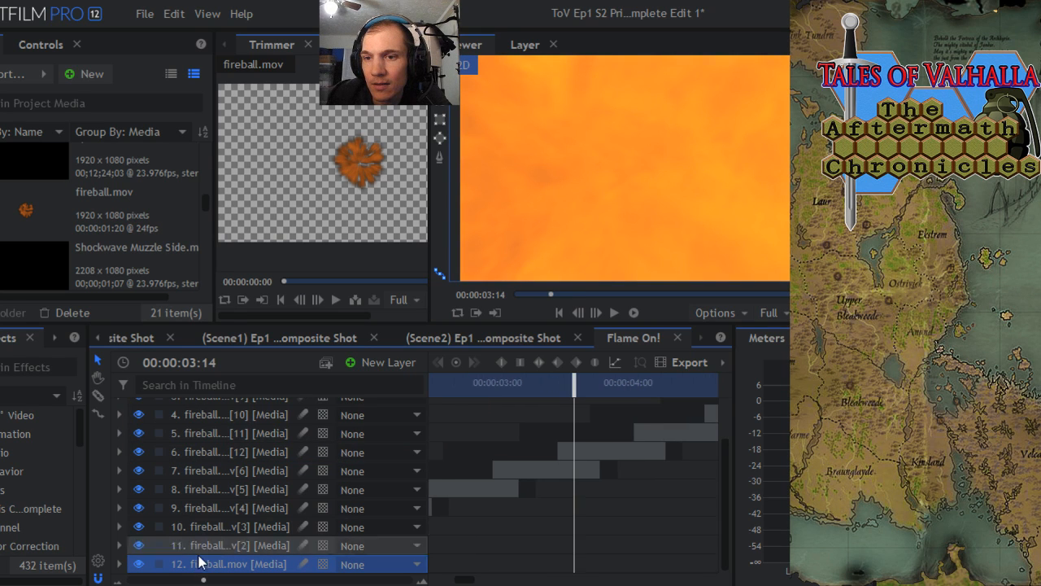
pyautogui.moveTo(201, 577)
pyautogui.mouseDown()
pyautogui.moveTo(189, 539)
pyautogui.moveTo(200, 561)
pyautogui.mouseUp()
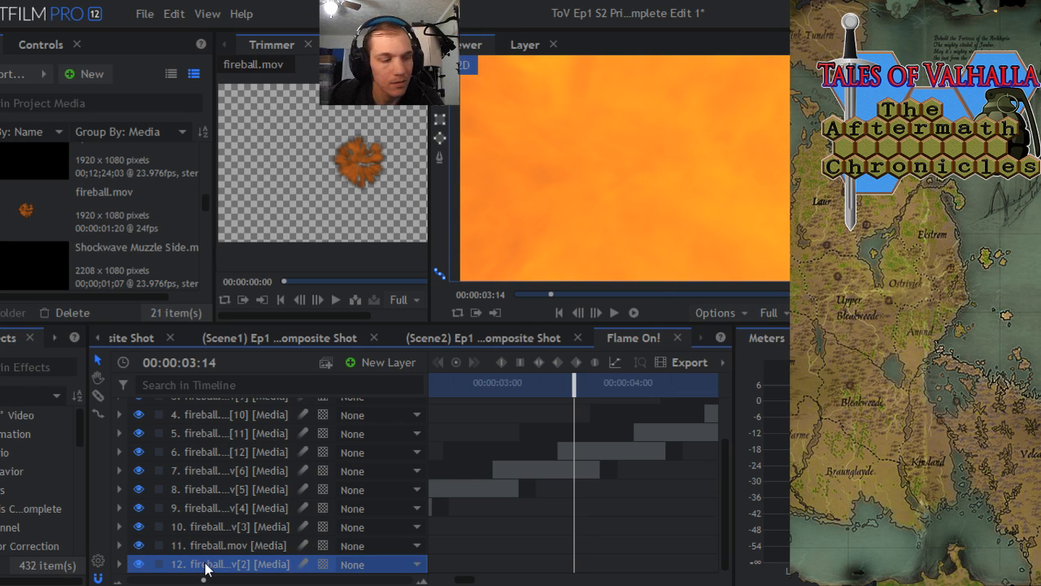
# - Select all twelve fireball layers and duplicate them together
pyautogui.moveTo(211, 549); pyautogui.dragTo(204, 408)
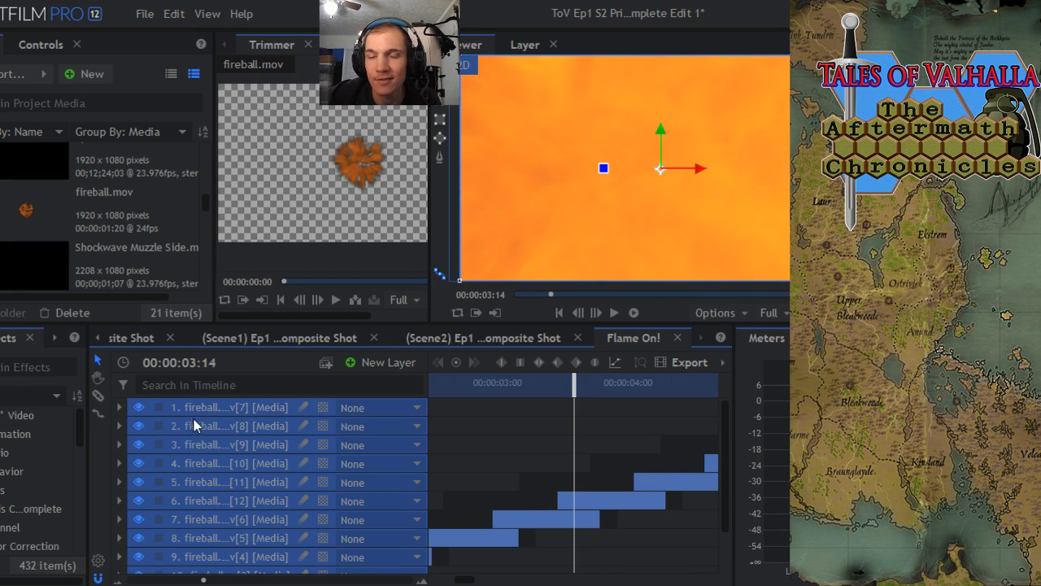
pyautogui.rightClick(203, 402)
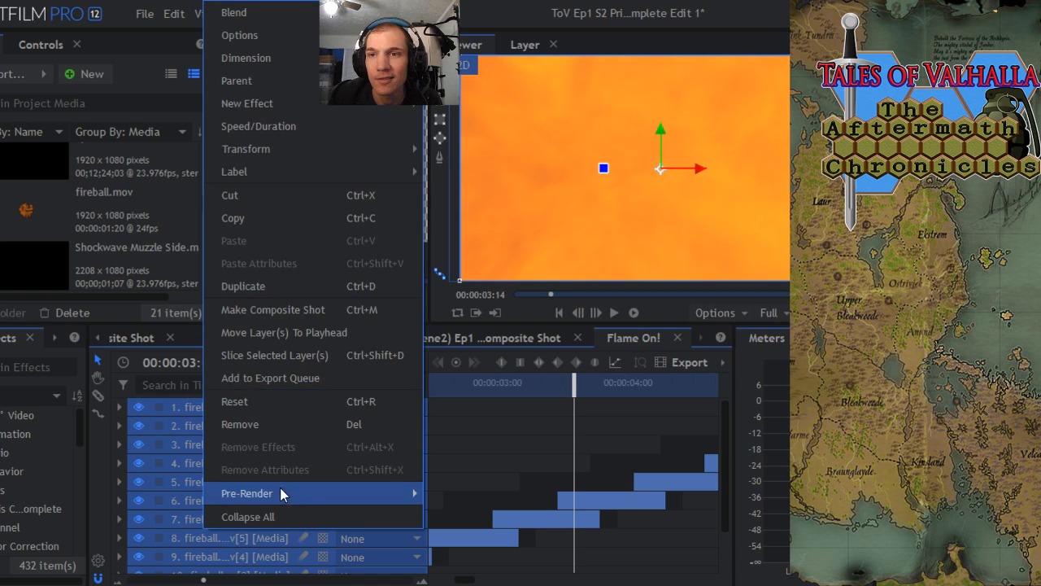
pyautogui.click(264, 287)
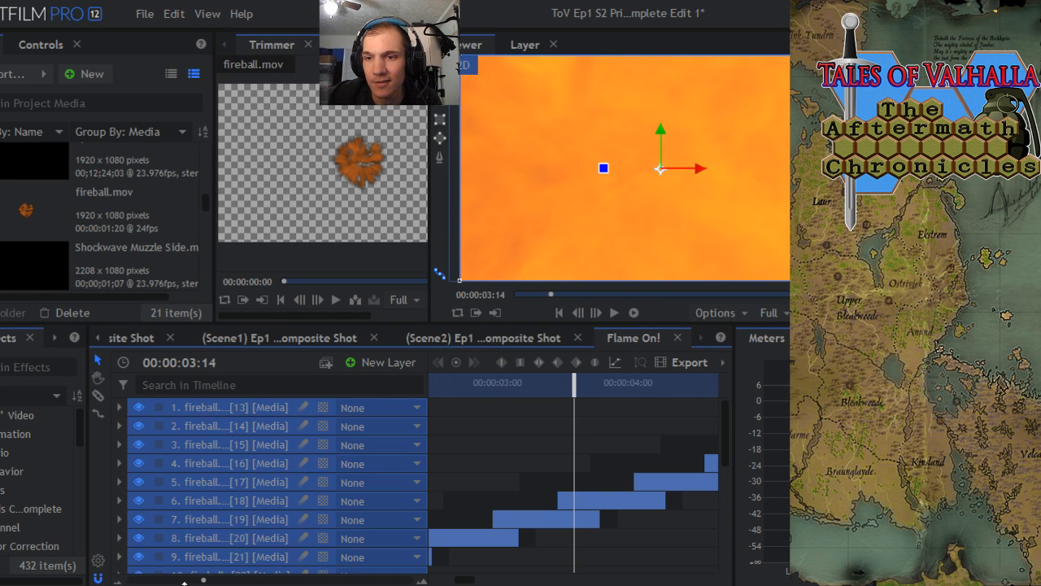
# - Shift the twelve new fireball copies to start at about 00:00:07:00, slightly overlapping the end of the preceding run of clips
pyautogui.moveTo(202, 580); pyautogui.dragTo(153, 580)
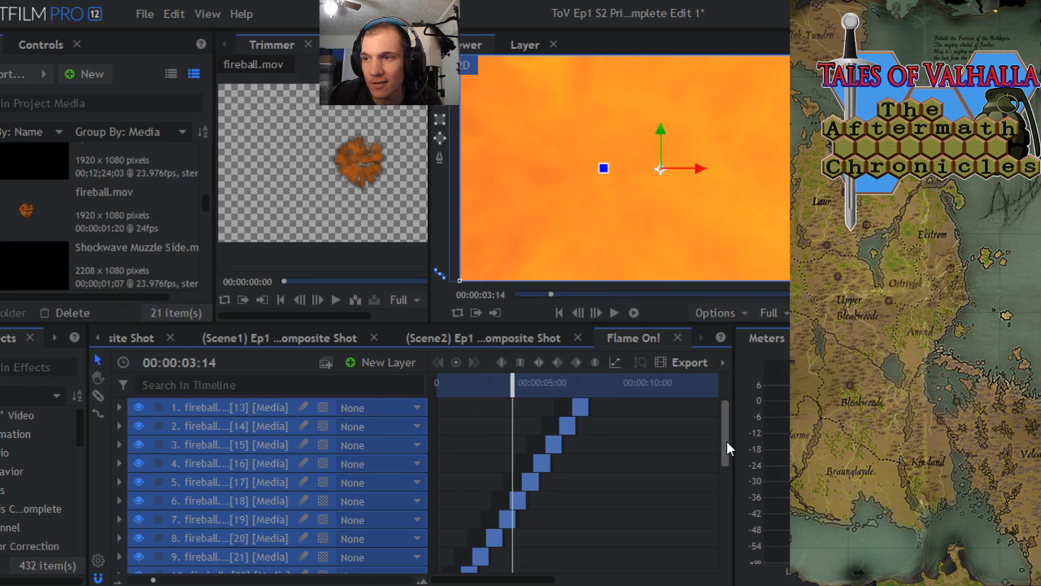
pyautogui.moveTo(727, 441); pyautogui.dragTo(740, 569)
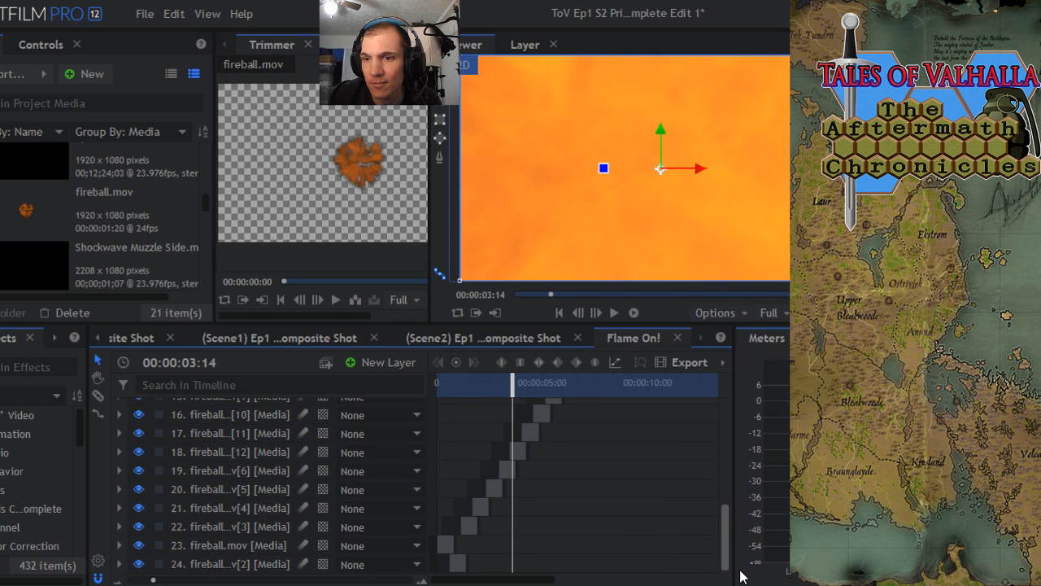
pyautogui.moveTo(741, 575); pyautogui.dragTo(734, 478)
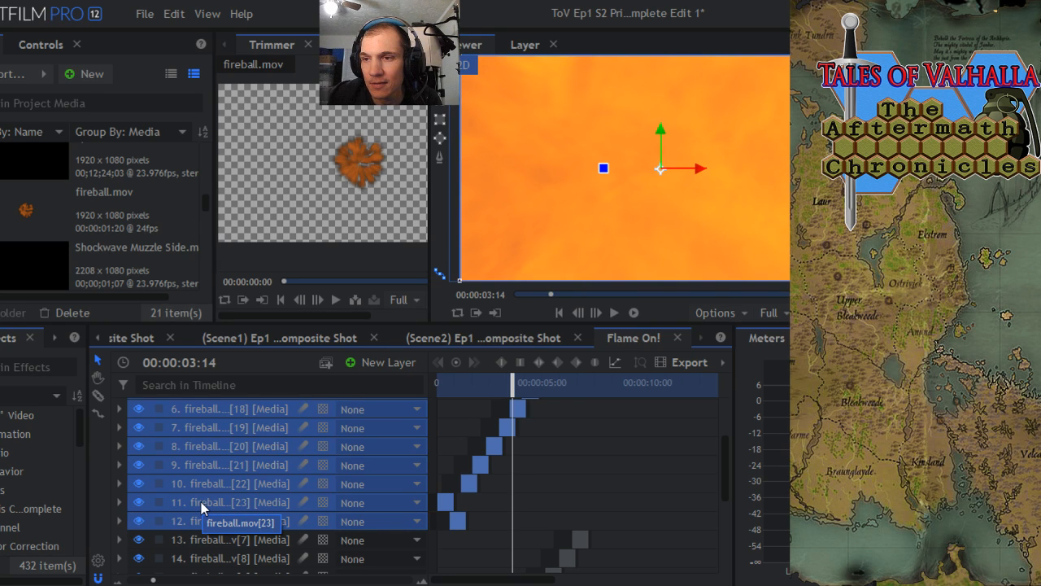
pyautogui.moveTo(456, 522); pyautogui.dragTo(602, 522)
pyautogui.moveTo(512, 383); pyautogui.dragTo(581, 382)
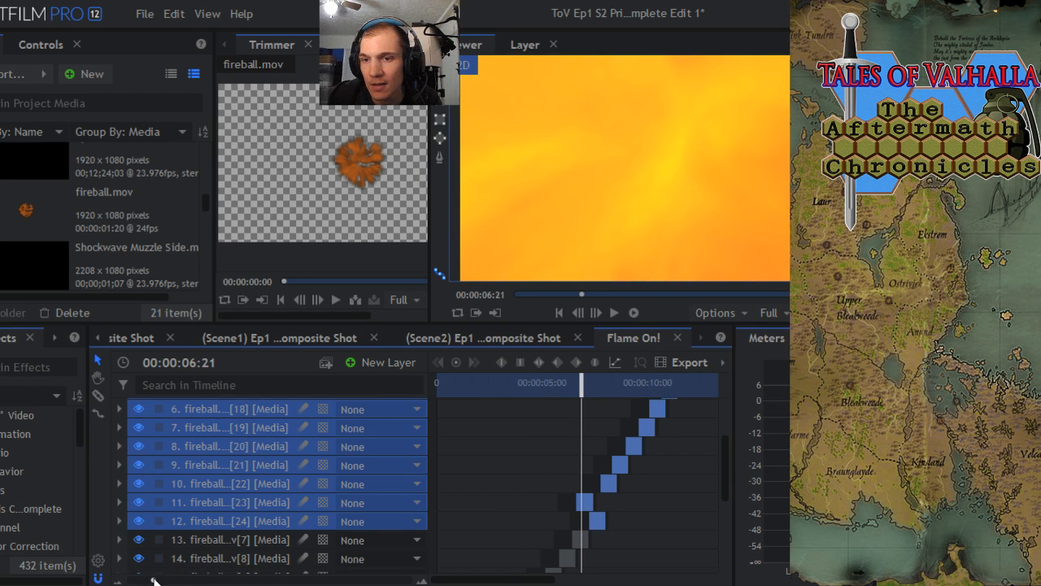
pyautogui.moveTo(153, 579); pyautogui.dragTo(208, 578)
pyautogui.moveTo(630, 505); pyautogui.dragTo(672, 510)
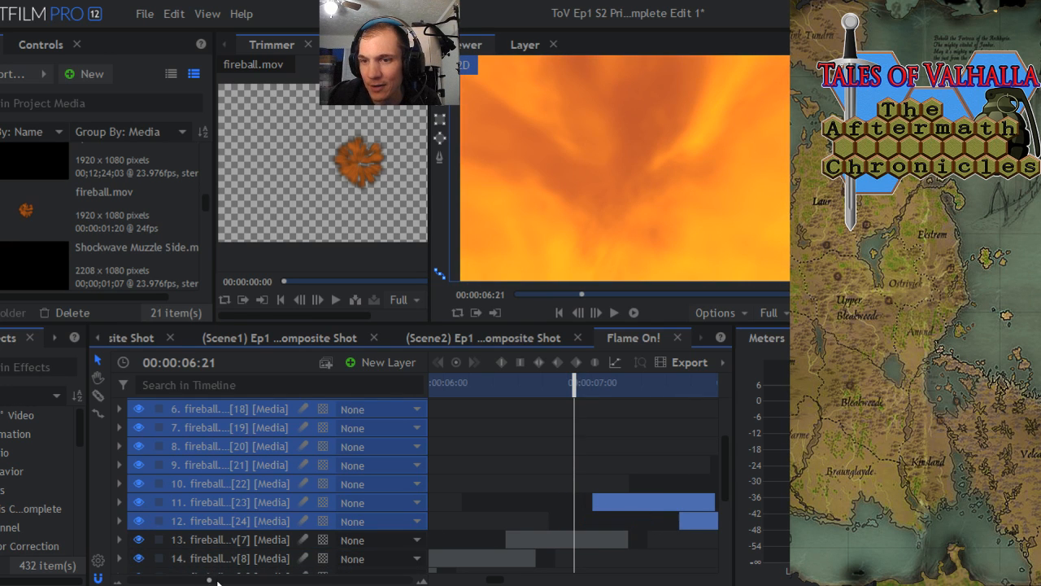
# - Fix the staggered layer order by moving fireball.mov[23] below fireball.mov[24] and the original fireball.mov below fireball.mov[2]
pyautogui.moveTo(209, 579); pyautogui.dragTo(170, 580)
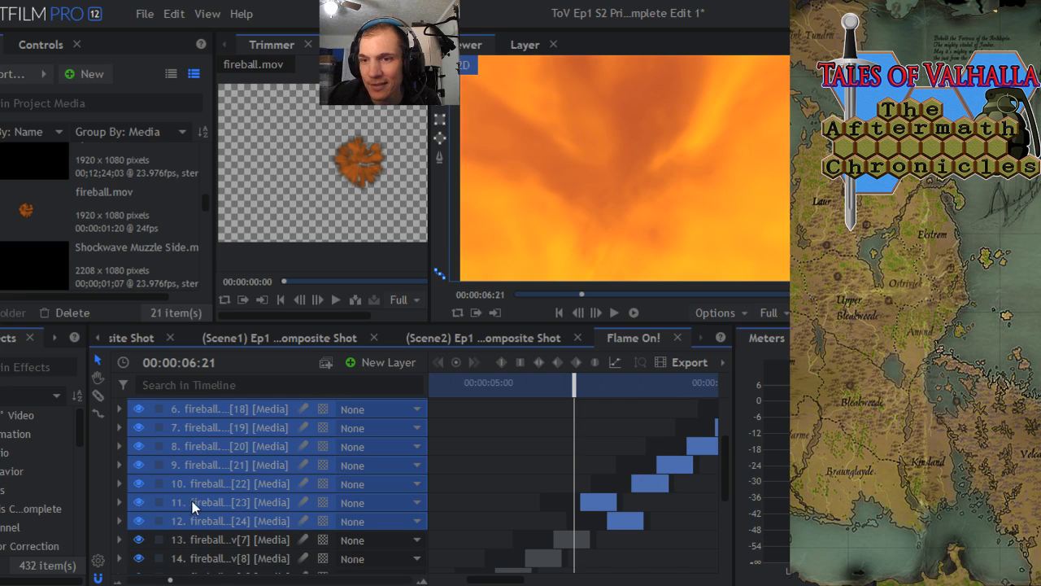
pyautogui.click(272, 502)
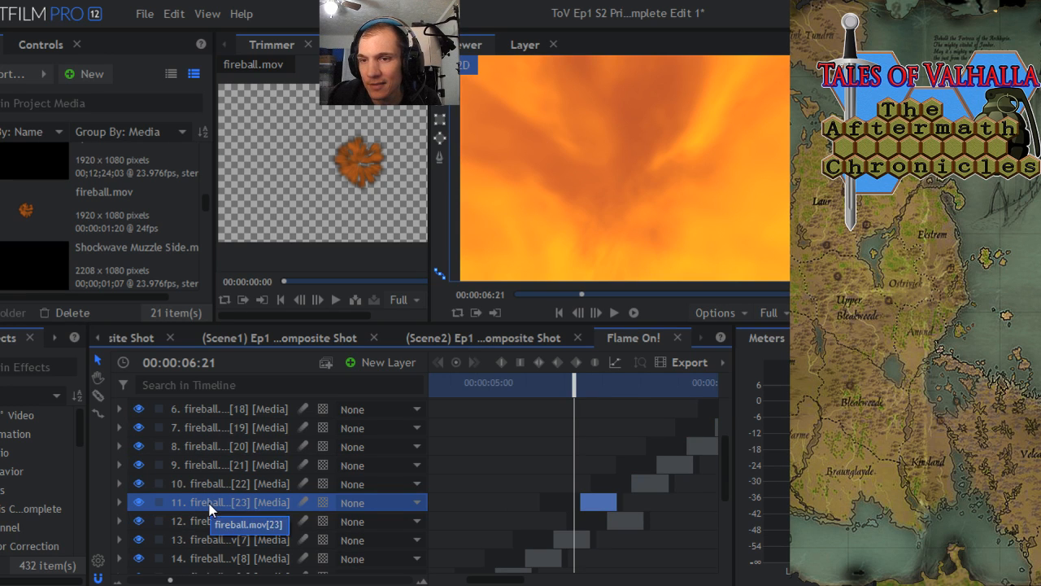
pyautogui.moveTo(210, 509); pyautogui.dragTo(215, 539)
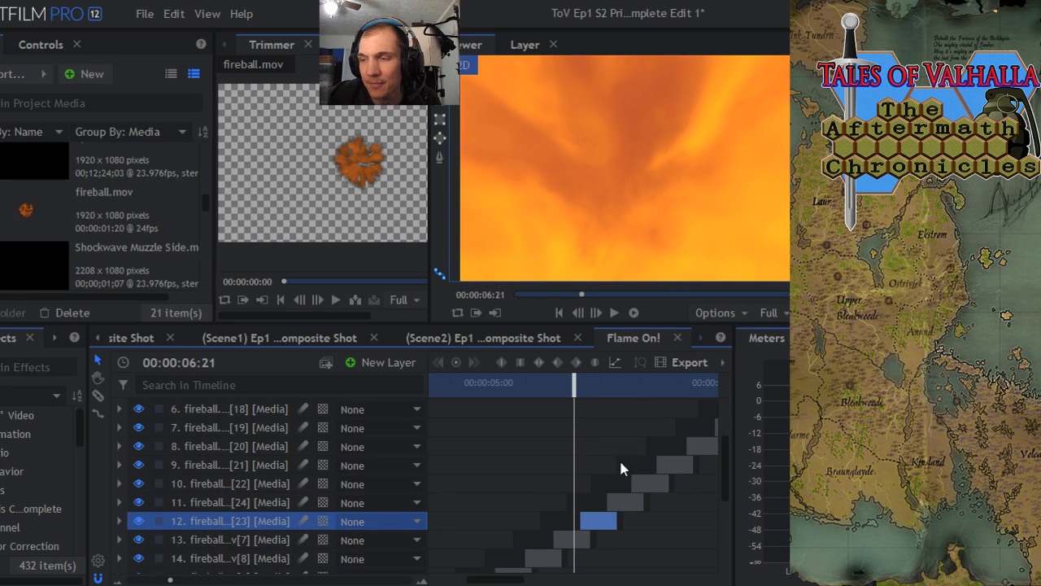
pyautogui.moveTo(724, 469); pyautogui.dragTo(726, 551)
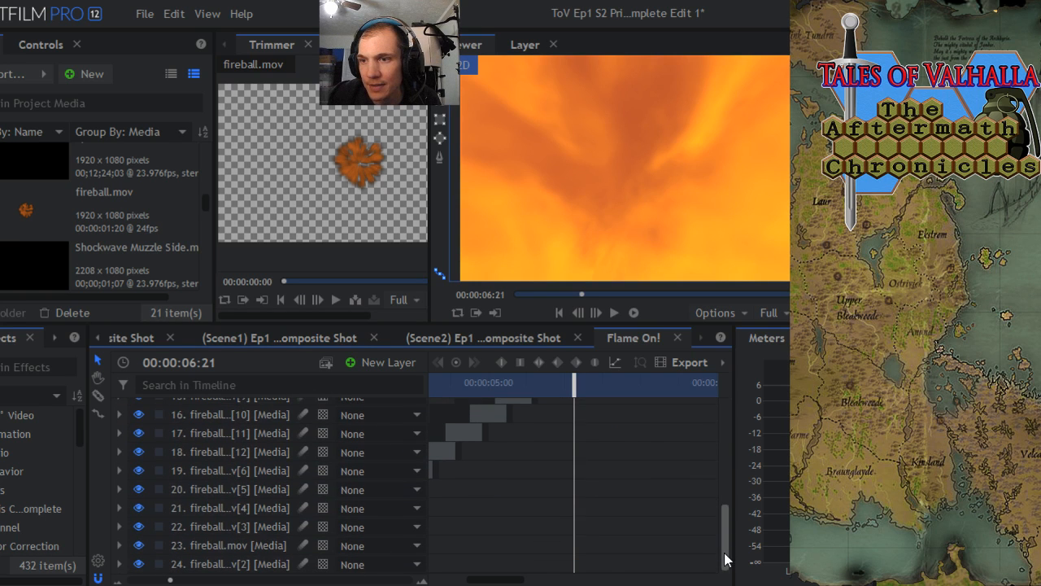
pyautogui.moveTo(170, 580); pyautogui.dragTo(132, 581)
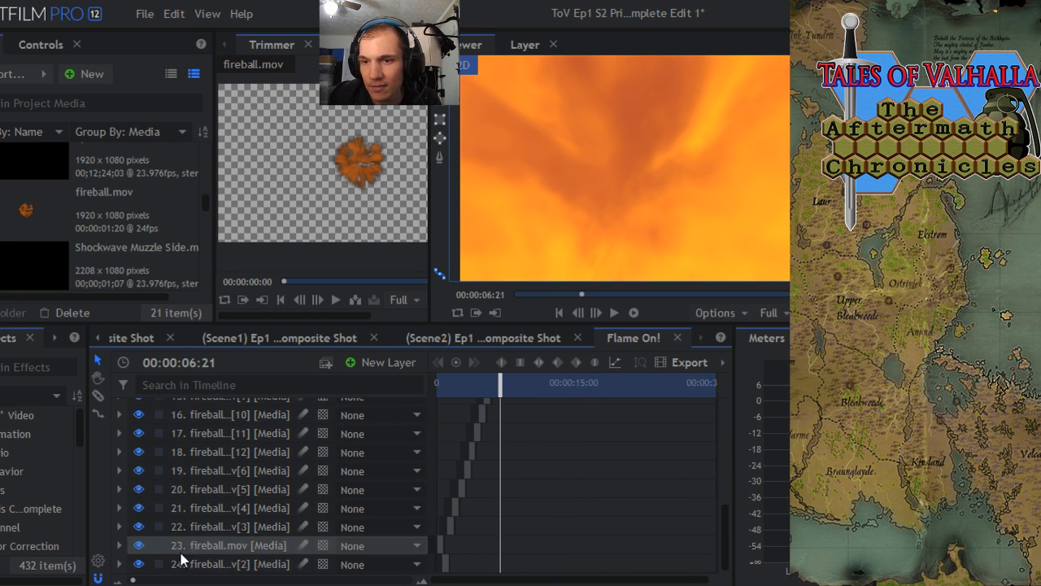
pyautogui.moveTo(209, 553); pyautogui.dragTo(213, 572)
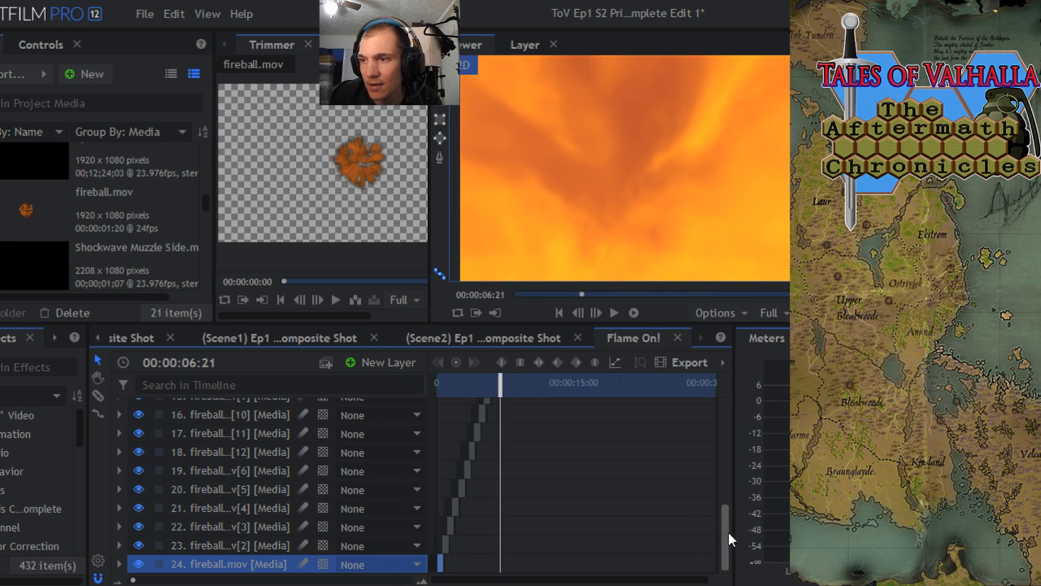
# - Select all twenty-four fireball layers and duplicate them together
pyautogui.moveTo(728, 532); pyautogui.dragTo(723, 409)
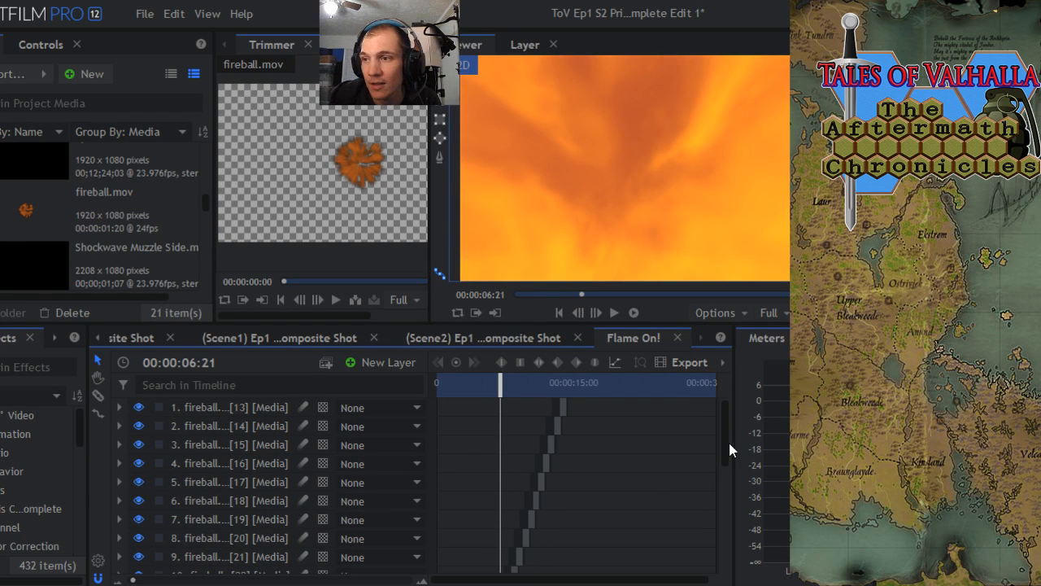
pyautogui.moveTo(727, 441); pyautogui.dragTo(728, 551)
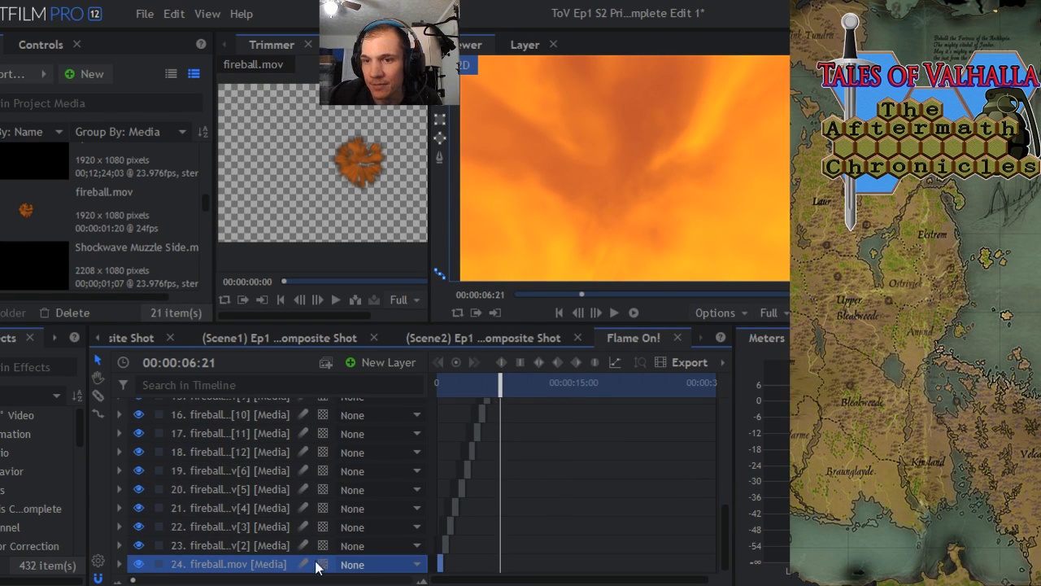
pyautogui.keyDown('shift'); pyautogui.click(198, 553); pyautogui.keyUp('shift')
pyautogui.keyDown('ctrl'); pyautogui.click(201, 527); pyautogui.keyUp('ctrl')
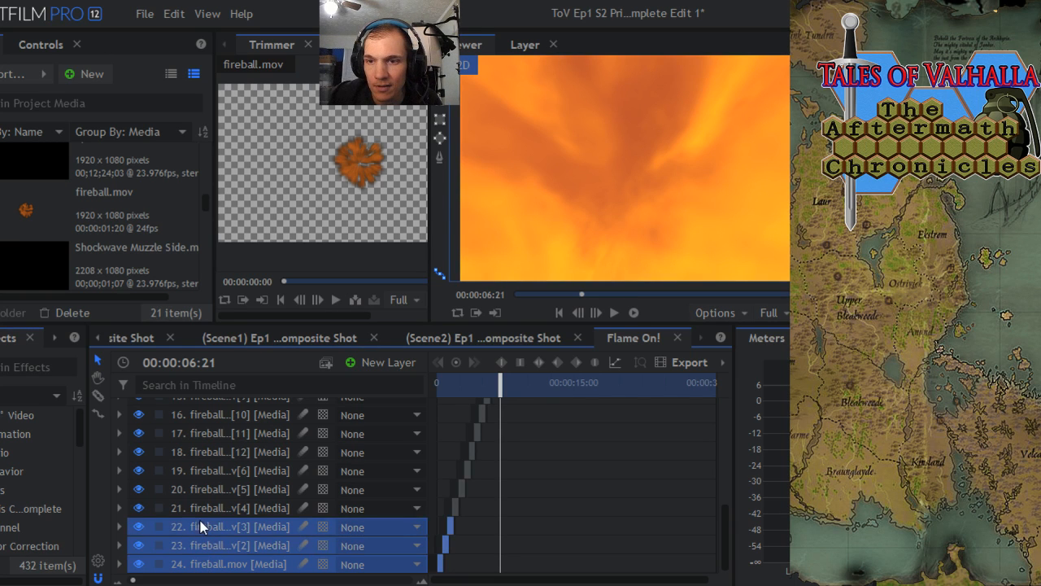
pyautogui.keyDown('ctrl'); pyautogui.click(203, 508); pyautogui.keyUp('ctrl')
pyautogui.keyDown('ctrl'); pyautogui.click(205, 490); pyautogui.keyUp('ctrl')
pyautogui.keyDown('ctrl'); pyautogui.click(208, 472); pyautogui.keyUp('ctrl')
pyautogui.keyDown('ctrl'); pyautogui.click(210, 453); pyautogui.keyUp('ctrl')
pyautogui.keyDown('ctrl'); pyautogui.click(211, 433); pyautogui.keyUp('ctrl')
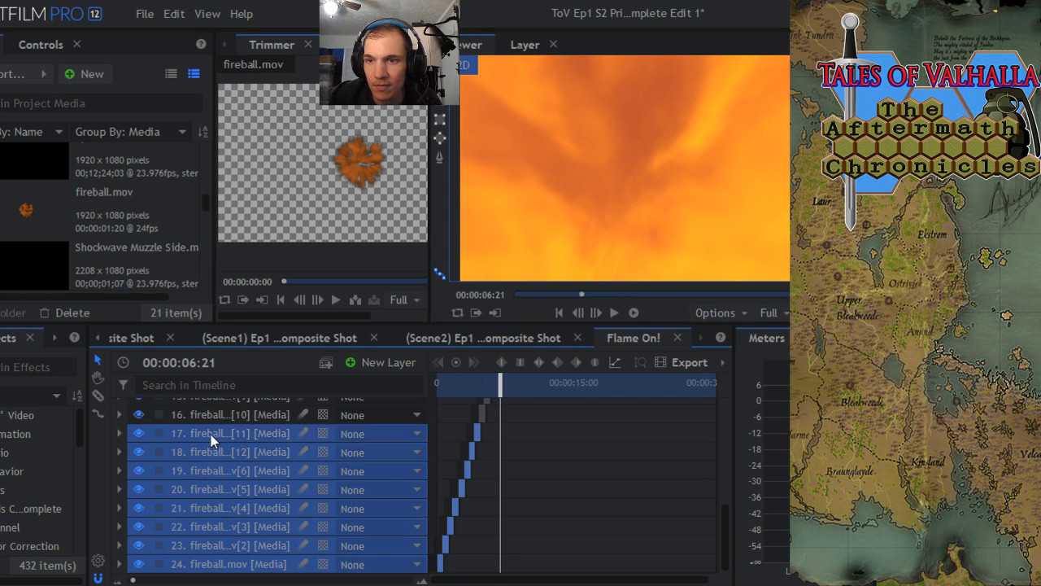
pyautogui.keyDown('ctrl'); pyautogui.click(206, 414); pyautogui.keyUp('ctrl')
pyautogui.scroll(3, 208, 428)
pyautogui.scroll(-3, 207, 428)
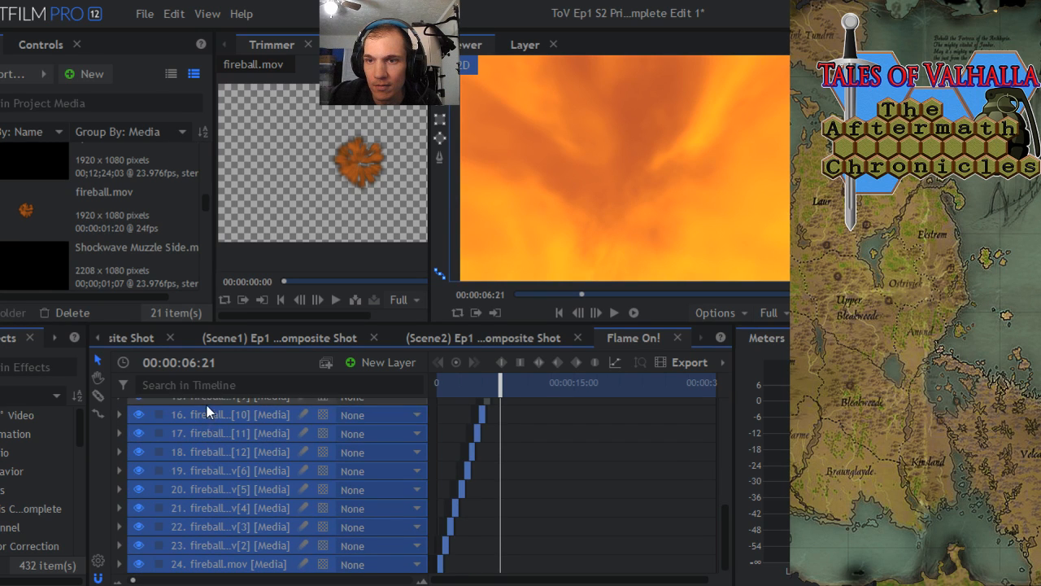
pyautogui.keyDown('ctrl'); pyautogui.click(207, 402); pyautogui.keyUp('ctrl')
pyautogui.scroll(2, 208, 423)
pyautogui.scroll(-1, 210, 448)
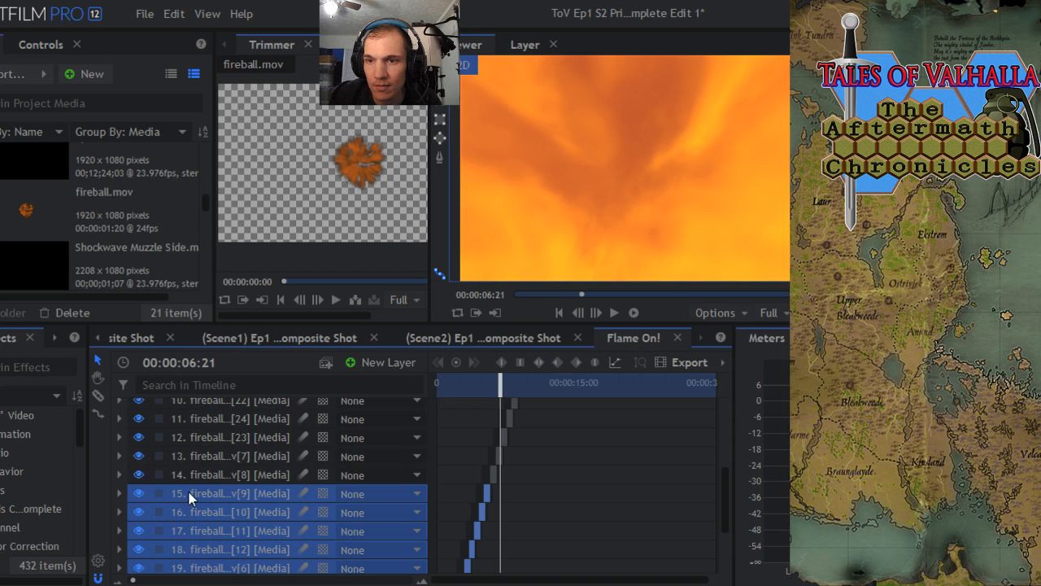
pyautogui.keyDown('ctrl'); pyautogui.click(192, 477); pyautogui.keyUp('ctrl')
pyautogui.keyDown('ctrl'); pyautogui.click(201, 454); pyautogui.keyUp('ctrl')
pyautogui.keyDown('ctrl'); pyautogui.click(205, 437); pyautogui.keyUp('ctrl')
pyautogui.keyDown('ctrl'); pyautogui.click(209, 423); pyautogui.keyUp('ctrl')
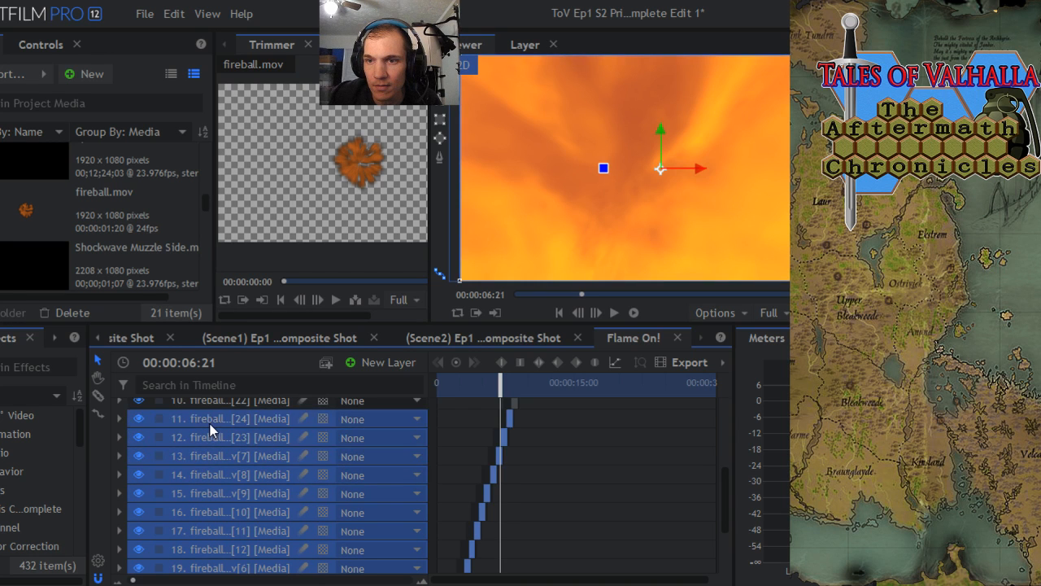
pyautogui.scroll(2, 207, 429)
pyautogui.scroll(-2, 203, 456)
pyautogui.keyDown('ctrl'); pyautogui.click(208, 401); pyautogui.keyUp('ctrl')
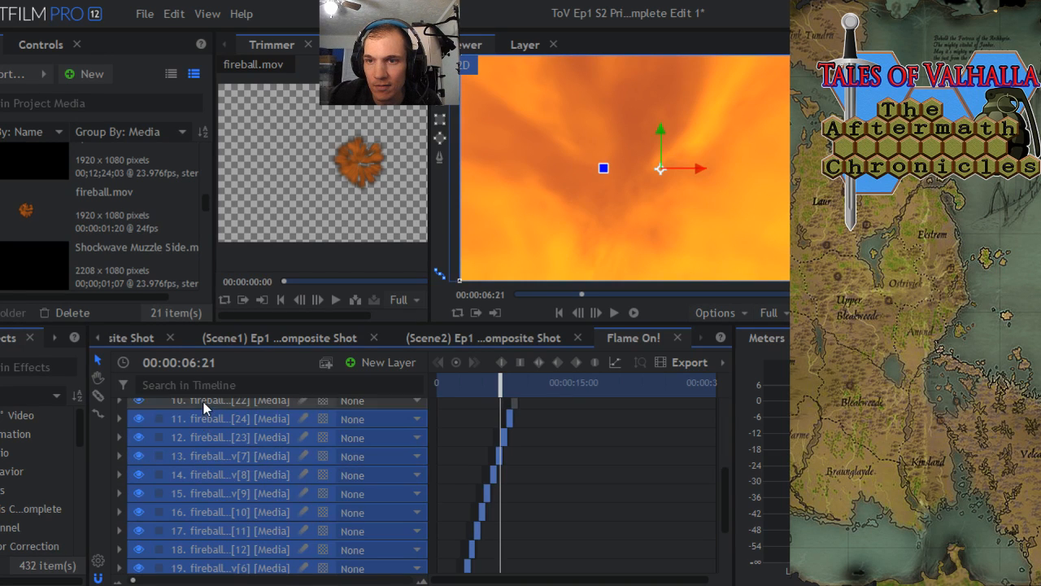
pyautogui.scroll(2, 211, 432)
pyautogui.keyDown('ctrl'); pyautogui.click(199, 558); pyautogui.keyUp('ctrl')
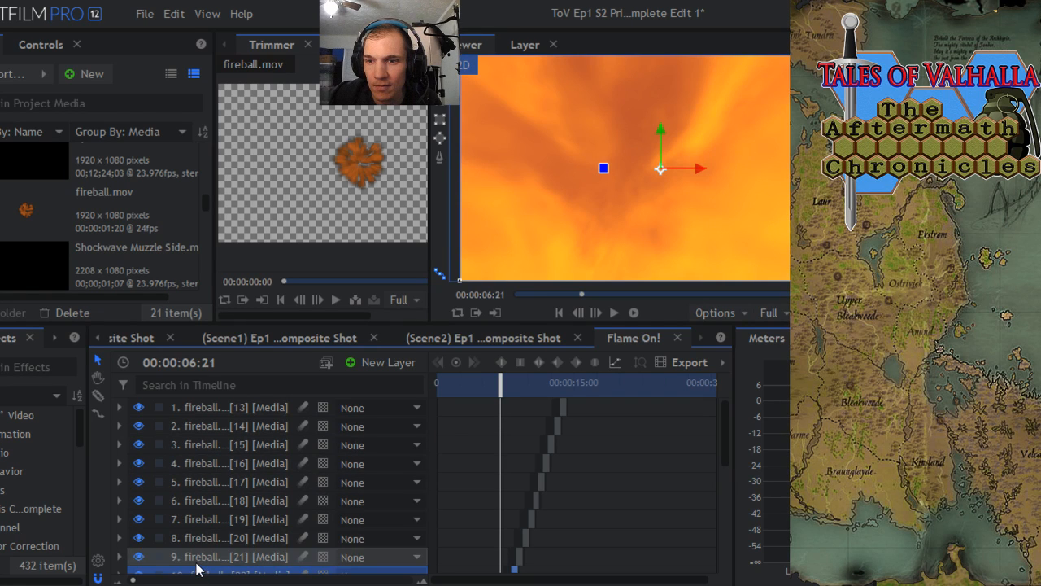
pyautogui.keyDown('ctrl'); pyautogui.click(206, 538); pyautogui.keyUp('ctrl')
pyautogui.keyDown('ctrl'); pyautogui.click(208, 519); pyautogui.keyUp('ctrl')
pyautogui.keyDown('ctrl'); pyautogui.click(208, 501); pyautogui.keyUp('ctrl')
pyautogui.keyDown('ctrl'); pyautogui.click(204, 482); pyautogui.keyUp('ctrl')
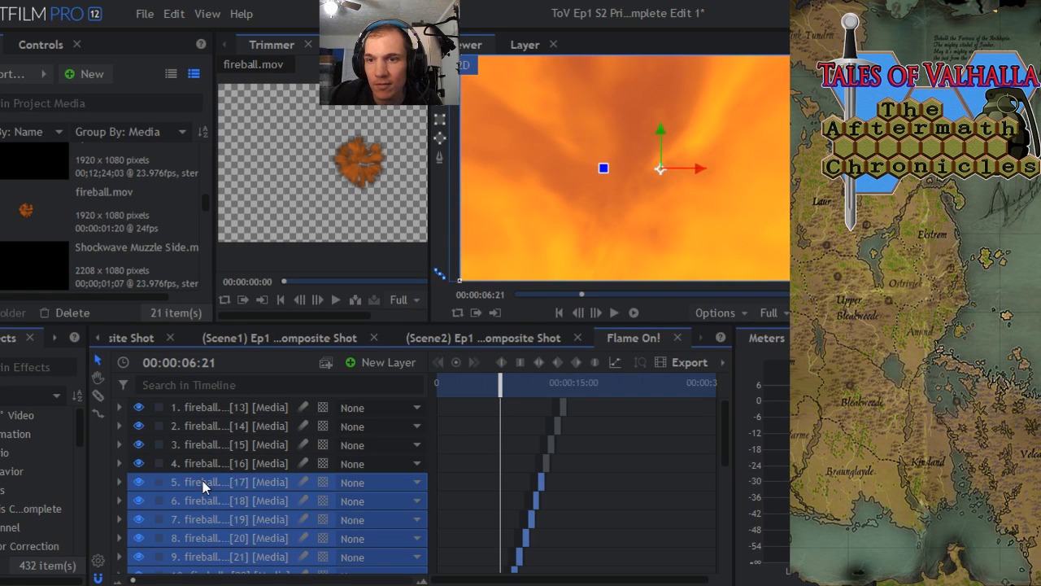
pyautogui.keyDown('ctrl'); pyautogui.click(202, 466); pyautogui.keyUp('ctrl')
pyautogui.keyDown('ctrl'); pyautogui.click(204, 445); pyautogui.keyUp('ctrl')
pyautogui.keyDown('ctrl'); pyautogui.click(204, 428); pyautogui.keyUp('ctrl')
pyautogui.keyDown('ctrl'); pyautogui.click(209, 409); pyautogui.keyUp('ctrl')
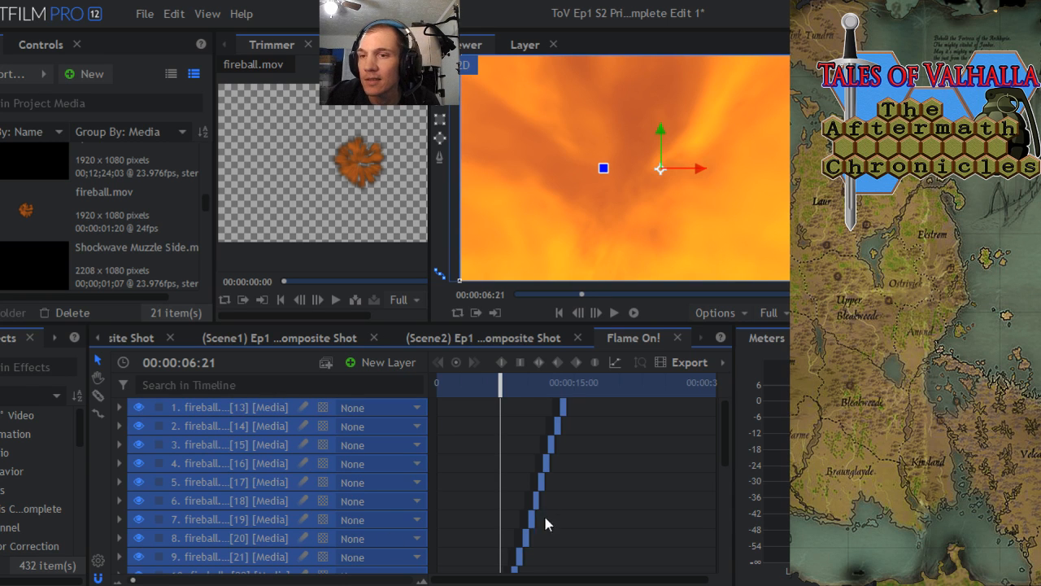
pyautogui.rightClick(208, 425)
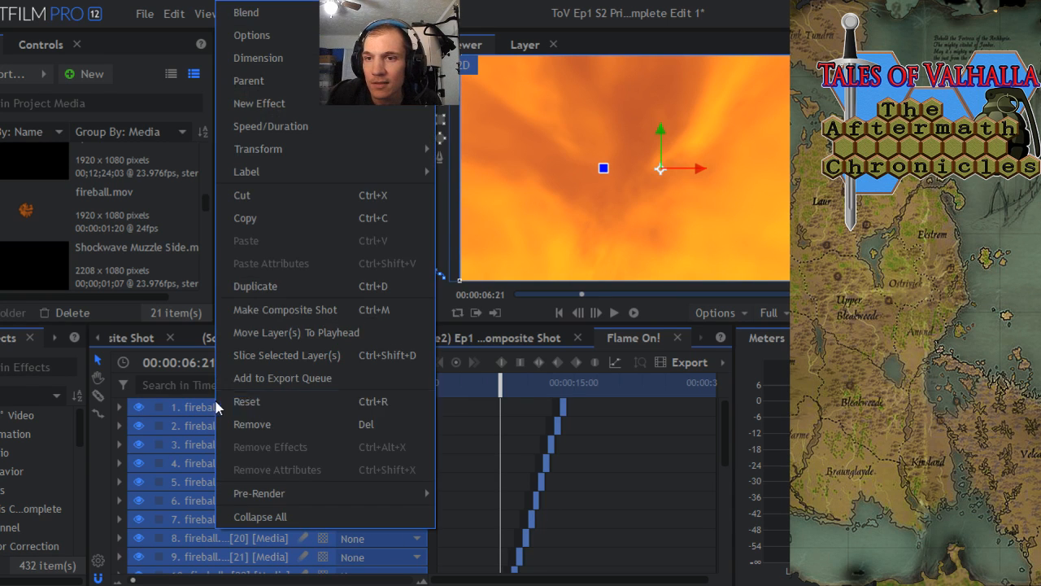
pyautogui.click(259, 286)
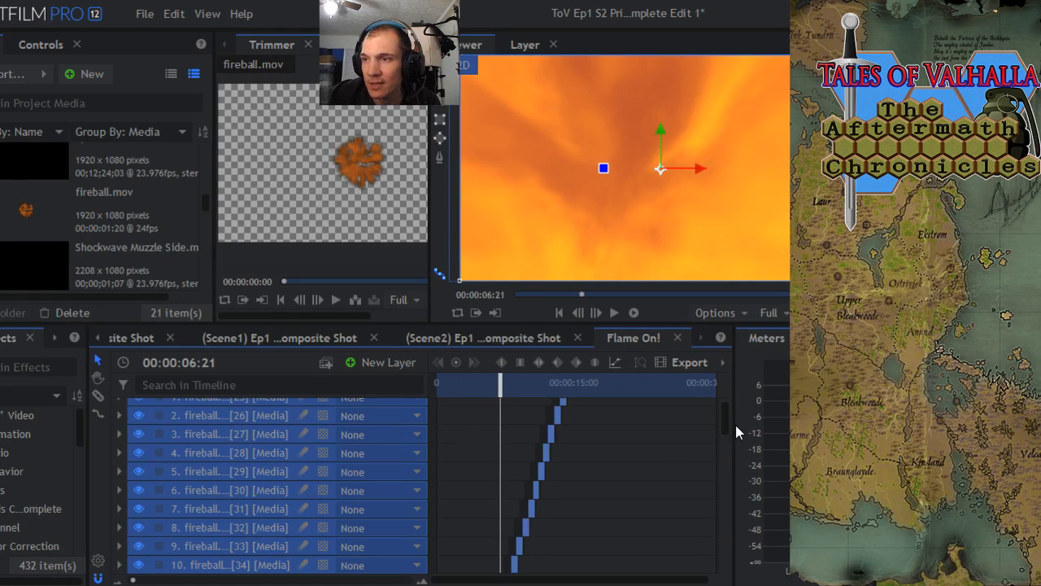
# - Shift the twenty-four new fireball copies to start at about 00:00:14:00, slightly overlapping the end of fireball.mov[13]
pyautogui.moveTo(725, 424); pyautogui.dragTo(725, 481)
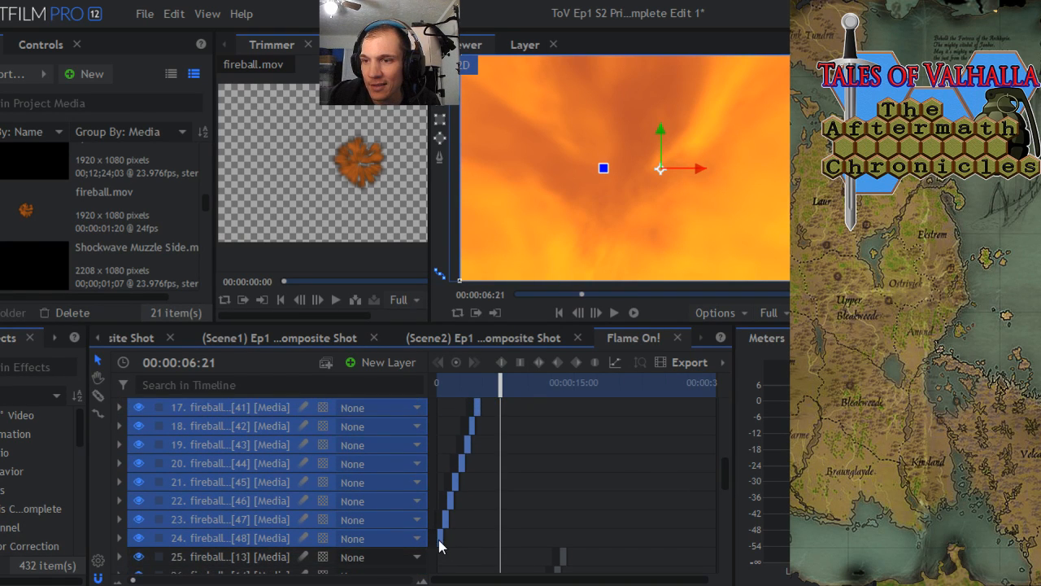
pyautogui.moveTo(439, 545); pyautogui.dragTo(569, 539)
pyautogui.click(561, 384)
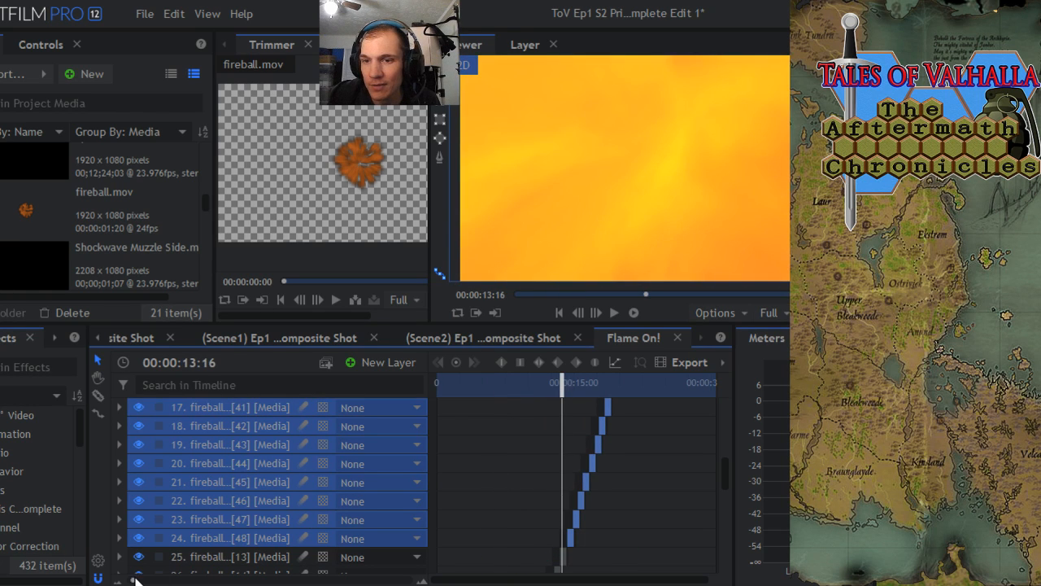
pyautogui.moveTo(134, 579); pyautogui.dragTo(191, 580)
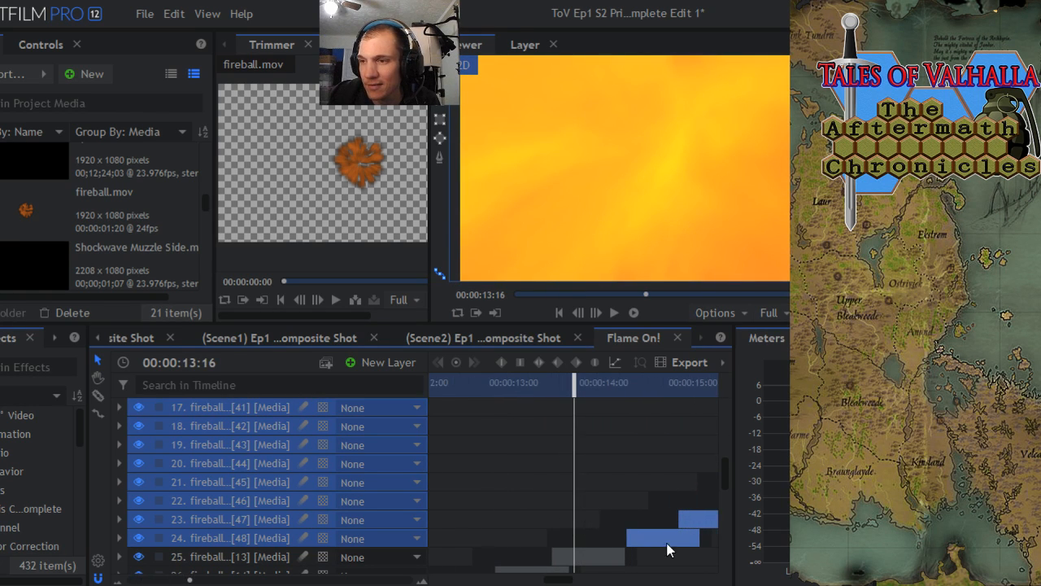
pyautogui.moveTo(667, 550); pyautogui.dragTo(641, 549)
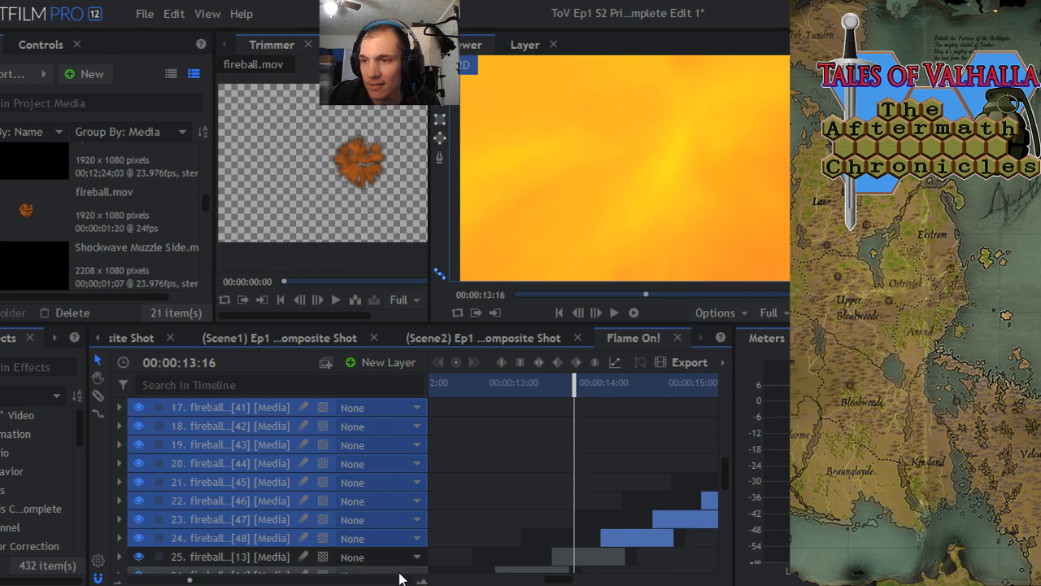
# - Extend the end of the final clip in the run, fireball.mov[25], to about 00:00:28:07
pyautogui.moveTo(190, 579); pyautogui.dragTo(142, 579)
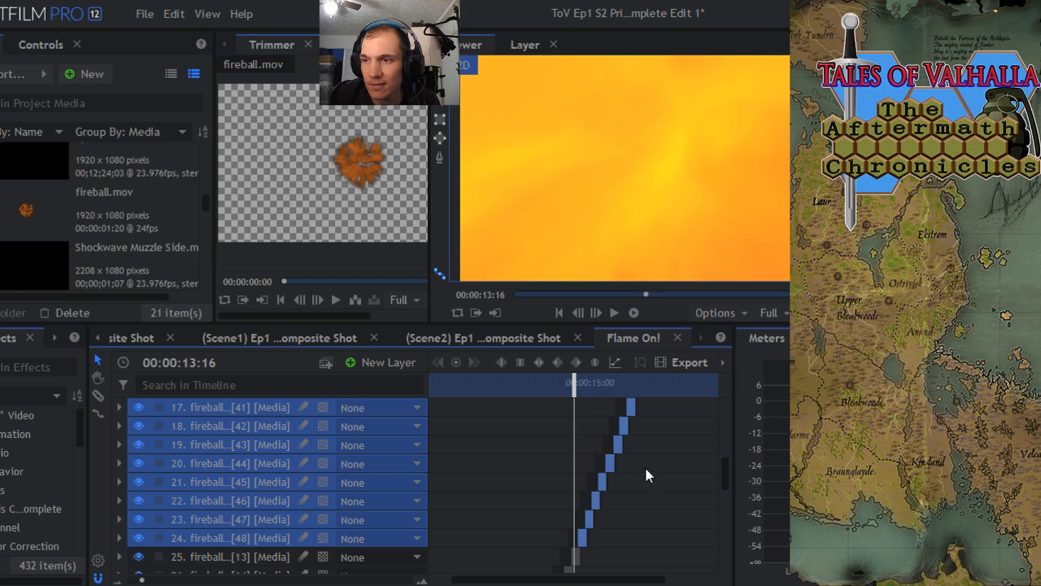
pyautogui.click(678, 390)
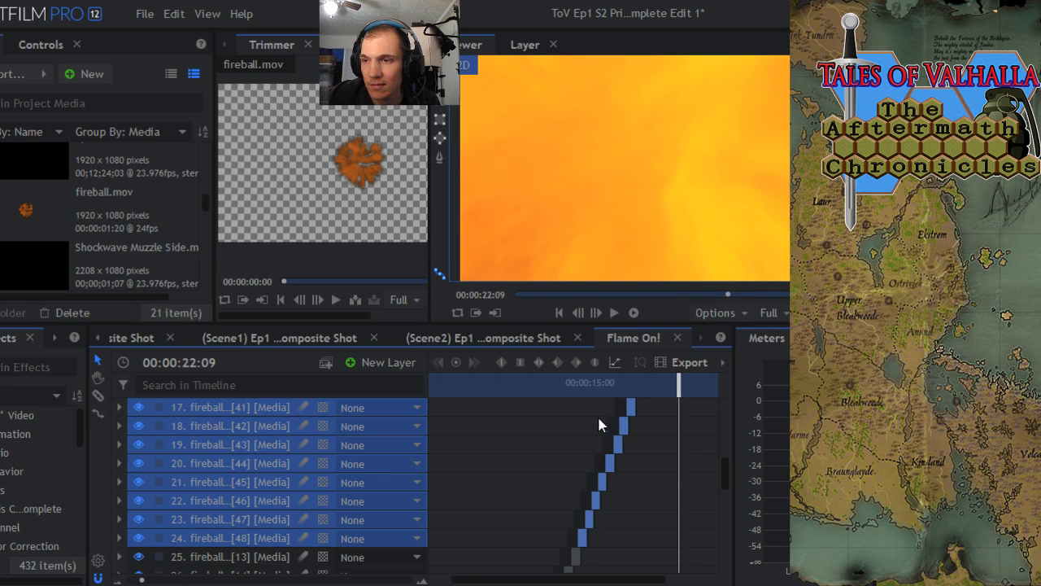
pyautogui.moveTo(726, 475); pyautogui.dragTo(722, 418)
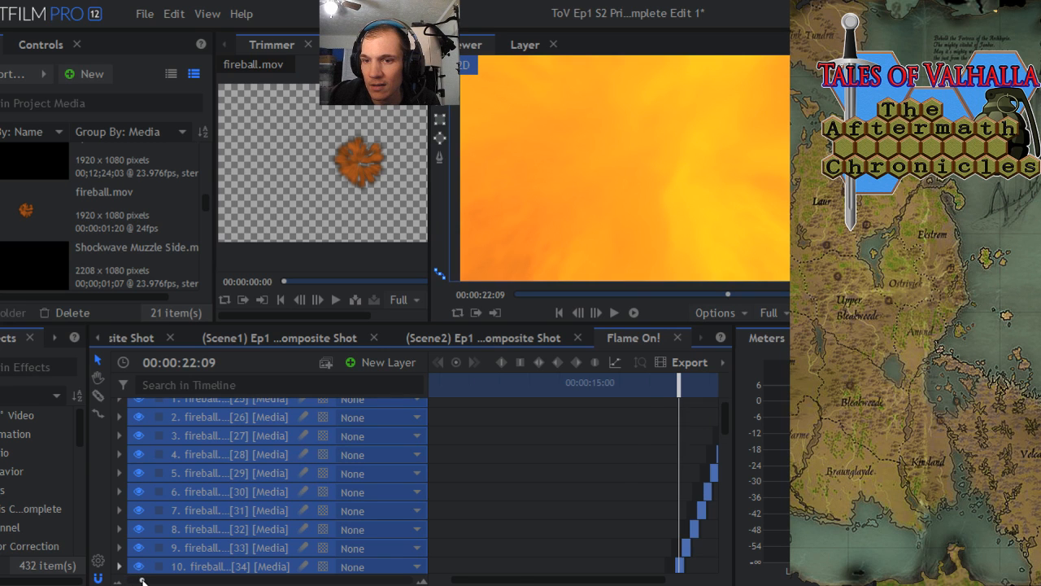
pyautogui.moveTo(142, 580); pyautogui.dragTo(130, 580)
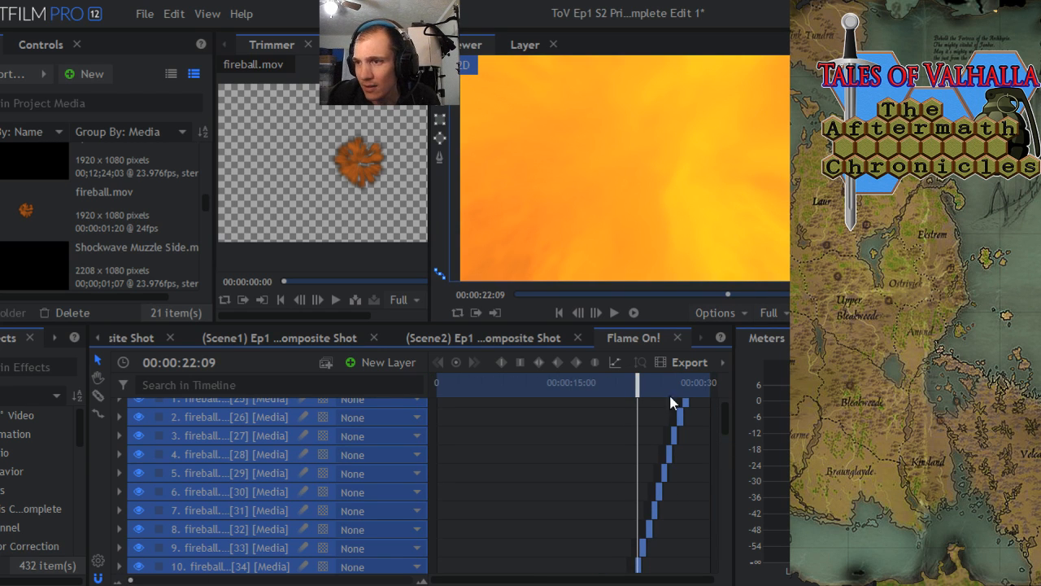
pyautogui.moveTo(641, 388); pyautogui.dragTo(688, 393)
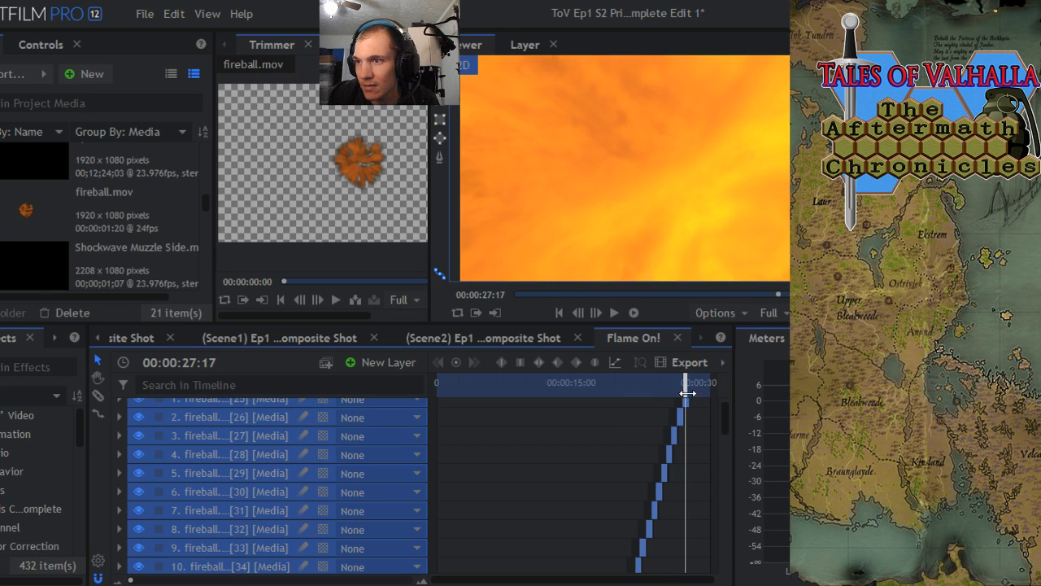
pyautogui.click(634, 454)
pyautogui.moveTo(728, 429); pyautogui.dragTo(728, 414)
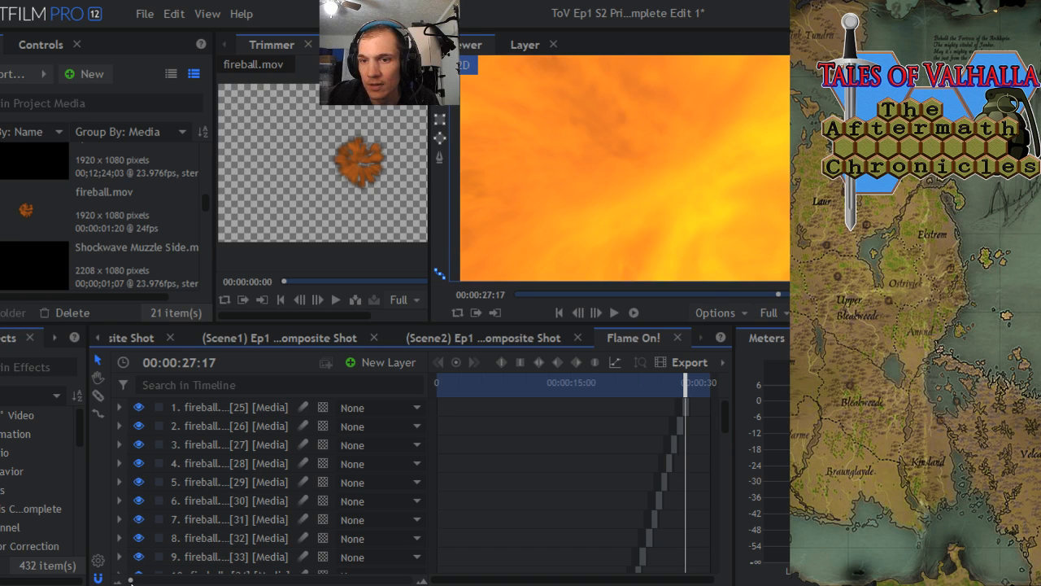
pyautogui.scroll(10, 533, 545)
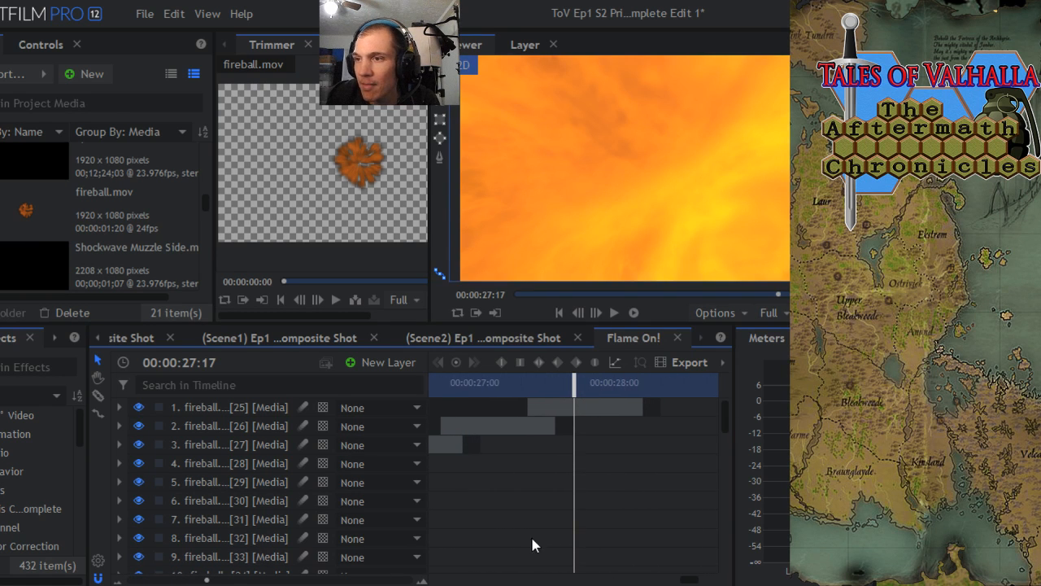
pyautogui.moveTo(643, 405); pyautogui.dragTo(654, 405)
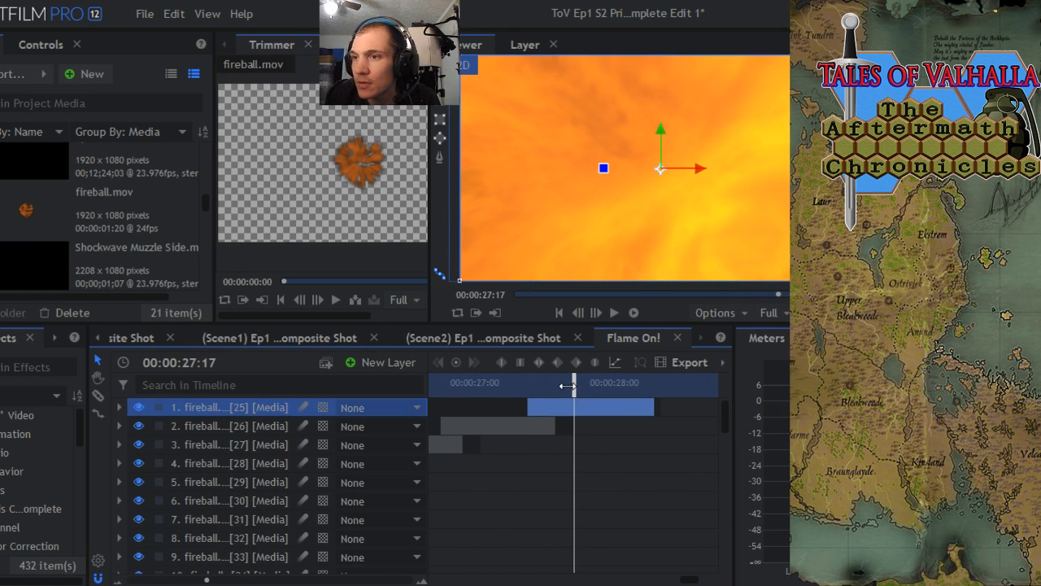
# - Extend the start of fireball.mov[25] back to about 00:00:27:00, deepening its overlap with fireball.mov[26]
pyautogui.moveTo(567, 385); pyautogui.dragTo(628, 405)
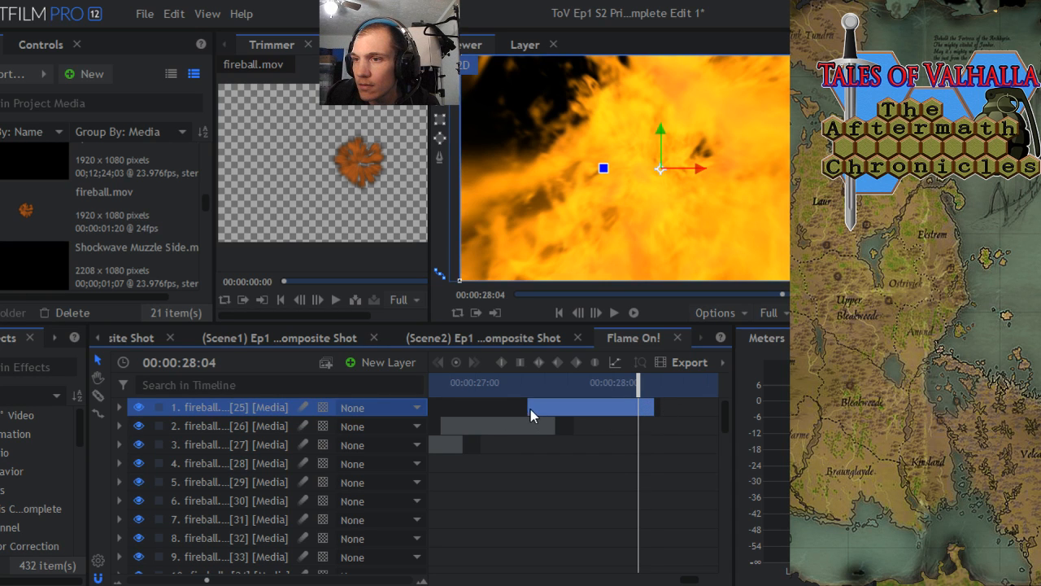
pyautogui.moveTo(526, 407); pyautogui.dragTo(488, 413)
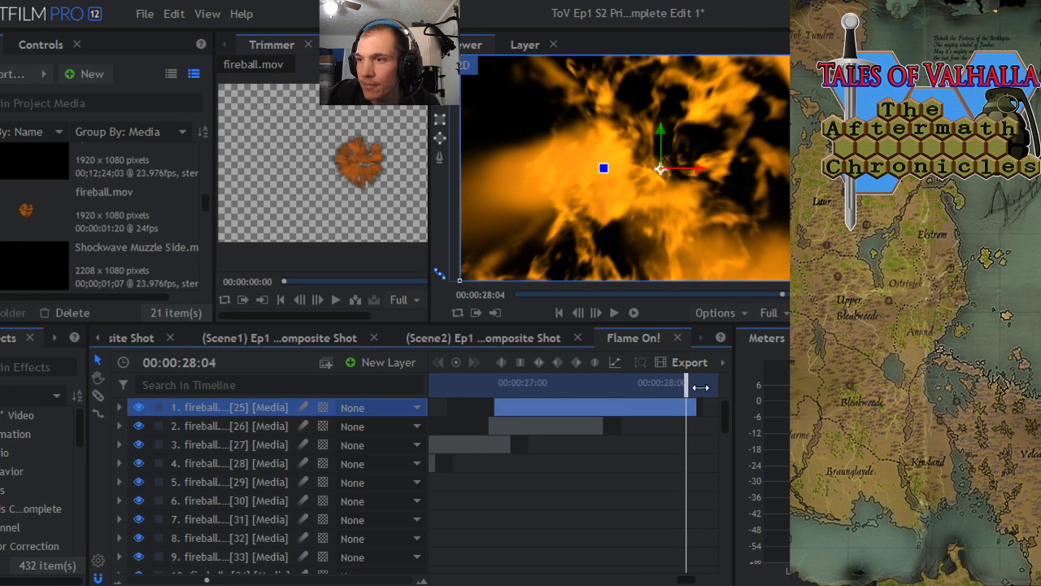
pyautogui.moveTo(685, 388); pyautogui.dragTo(623, 413)
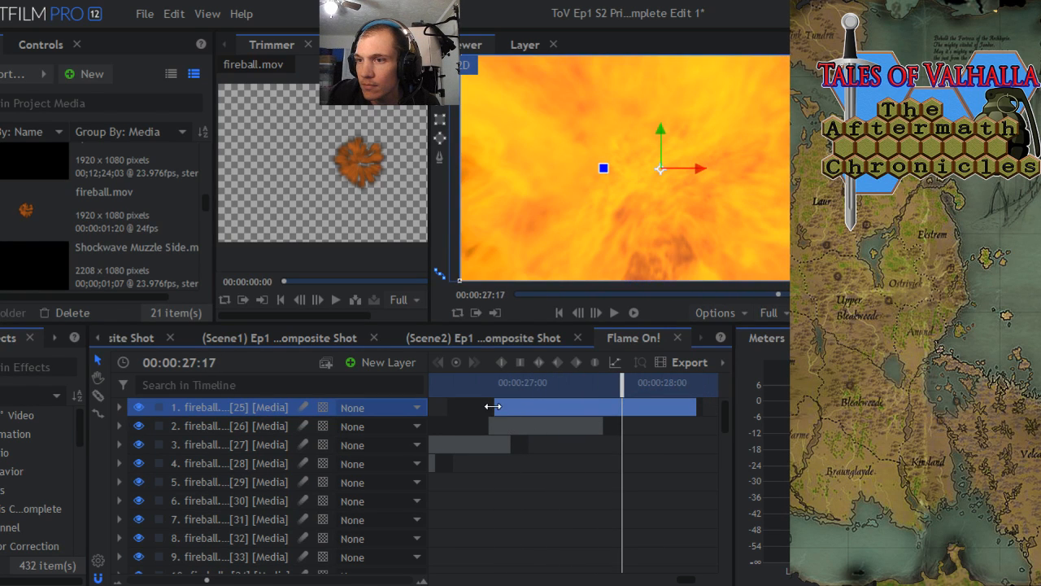
pyautogui.moveTo(493, 406); pyautogui.dragTo(525, 406)
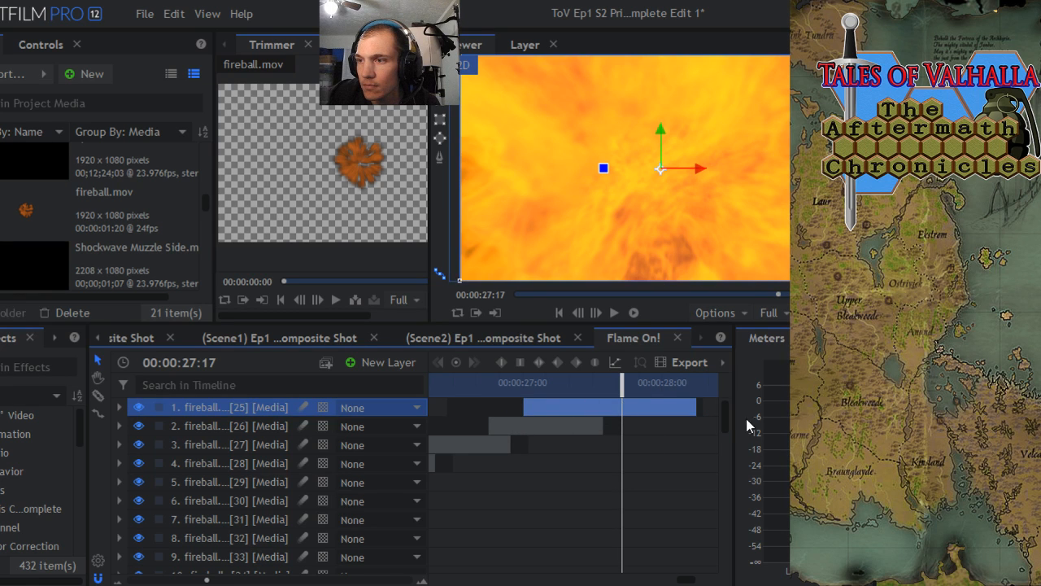
# - Extend the start of fireball.mov[31] back to about 00:00:23:17 so it overlaps more of fireball.mov[32]
pyautogui.scroll(-1, 724, 414)
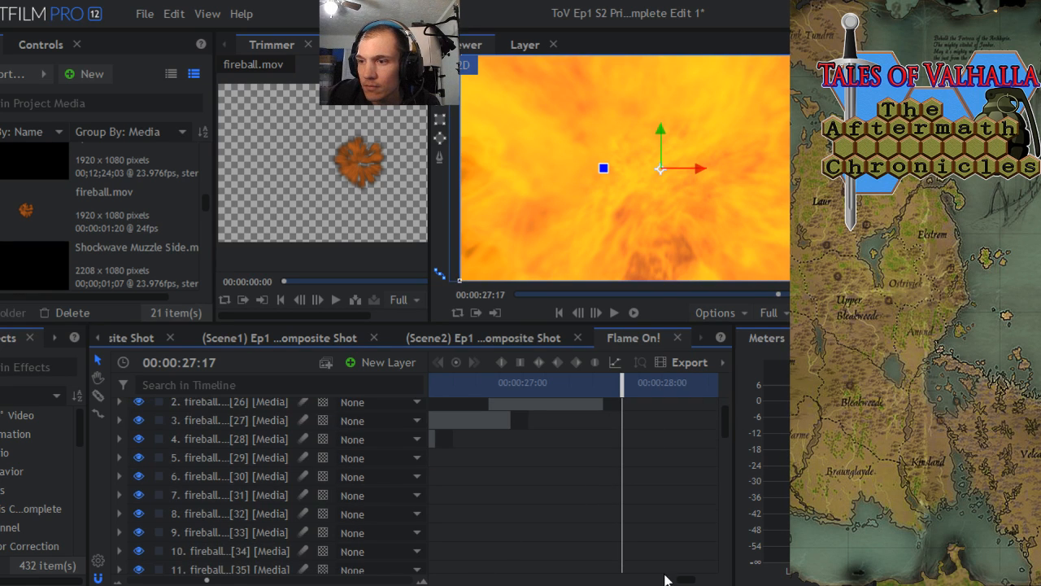
pyautogui.moveTo(683, 581); pyautogui.dragTo(650, 581)
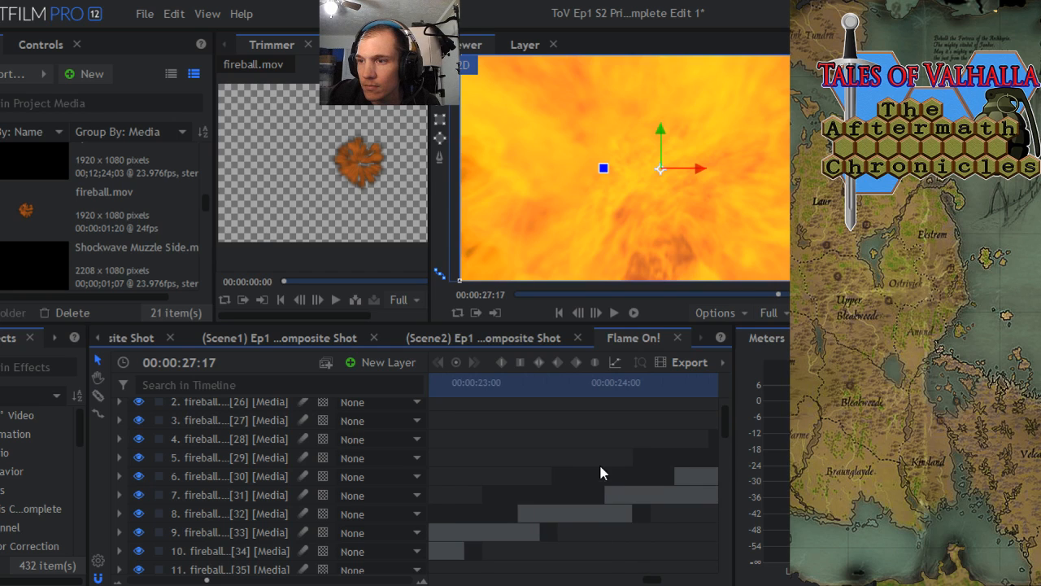
pyautogui.scroll(1, 569, 494)
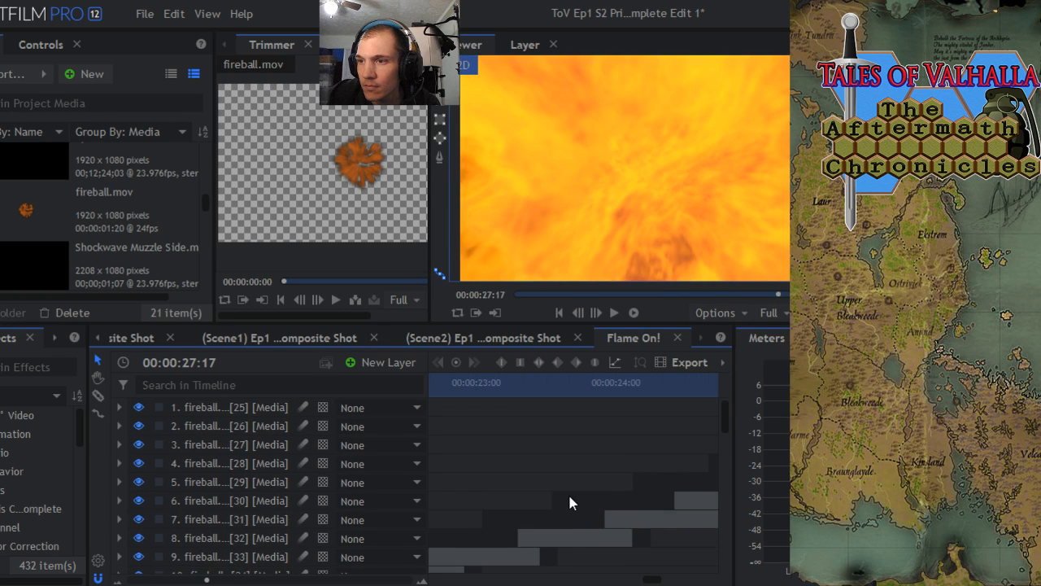
pyautogui.click(610, 521)
pyautogui.moveTo(602, 518); pyautogui.dragTo(575, 519)
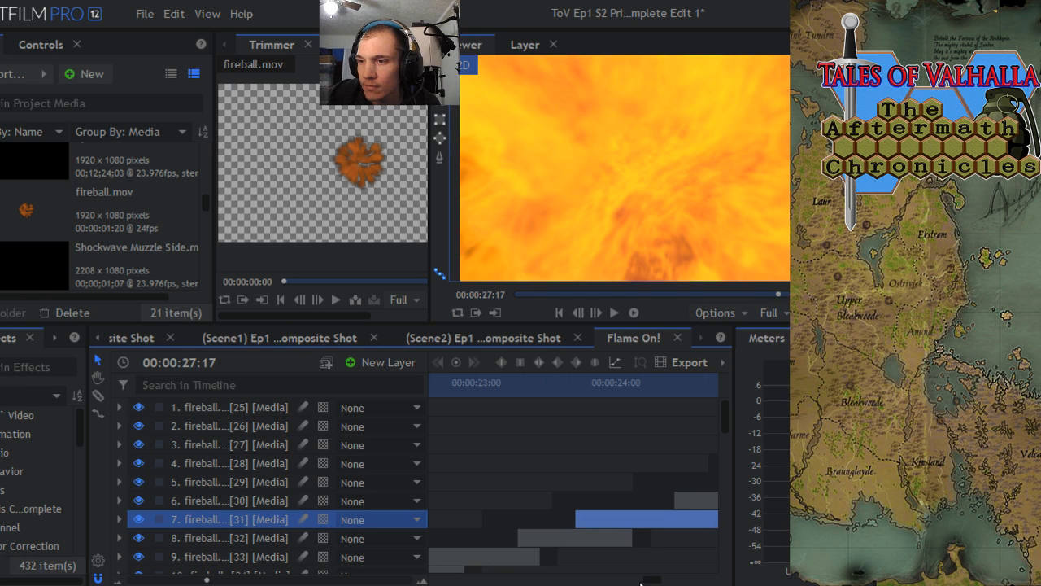
# - Extend the start of fireball.mov[43] back to 00:00:16:15 and preview its overlap with fireball.mov[44] up to 00:00:17:04
pyautogui.moveTo(723, 420); pyautogui.dragTo(723, 467)
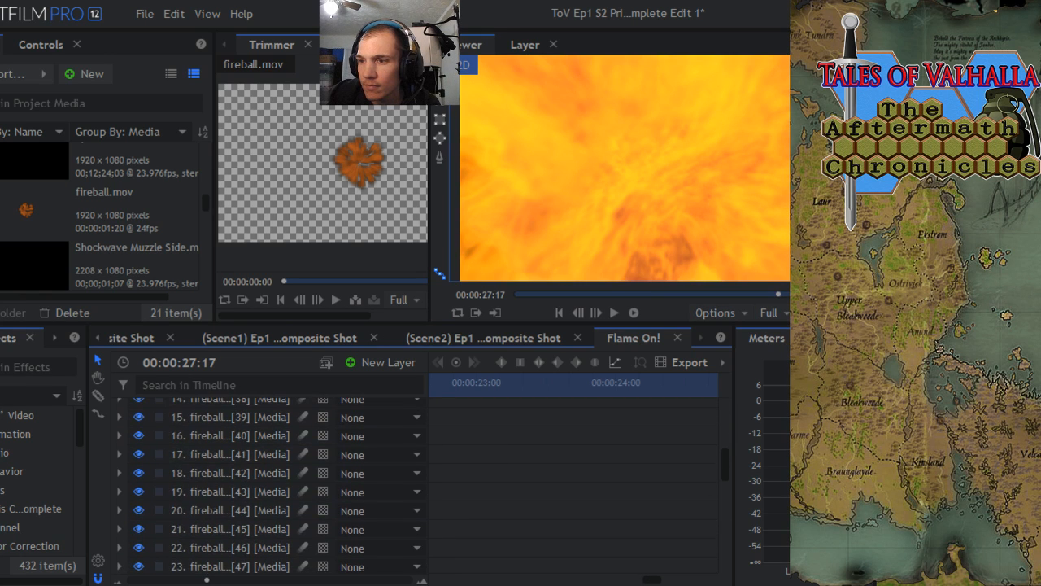
pyautogui.moveTo(651, 582); pyautogui.dragTo(605, 545)
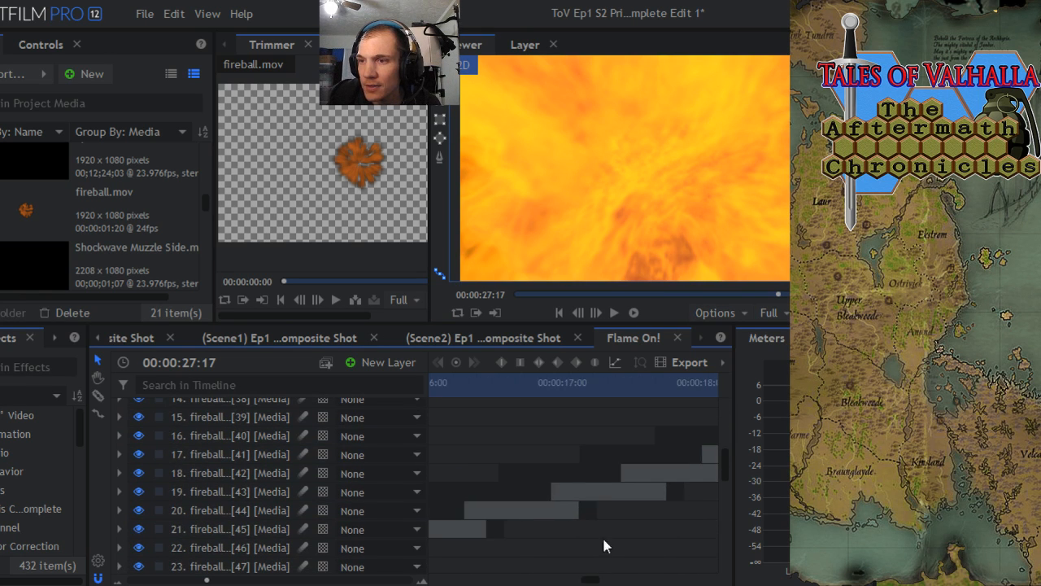
pyautogui.scroll(1, 553, 493)
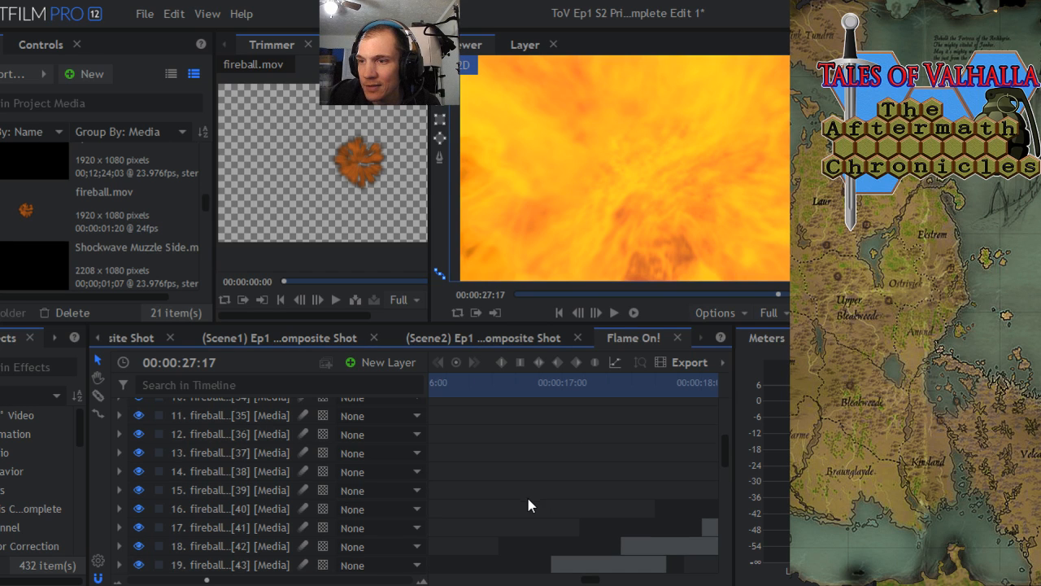
pyautogui.click(559, 545)
pyautogui.moveTo(551, 561); pyautogui.dragTo(511, 485)
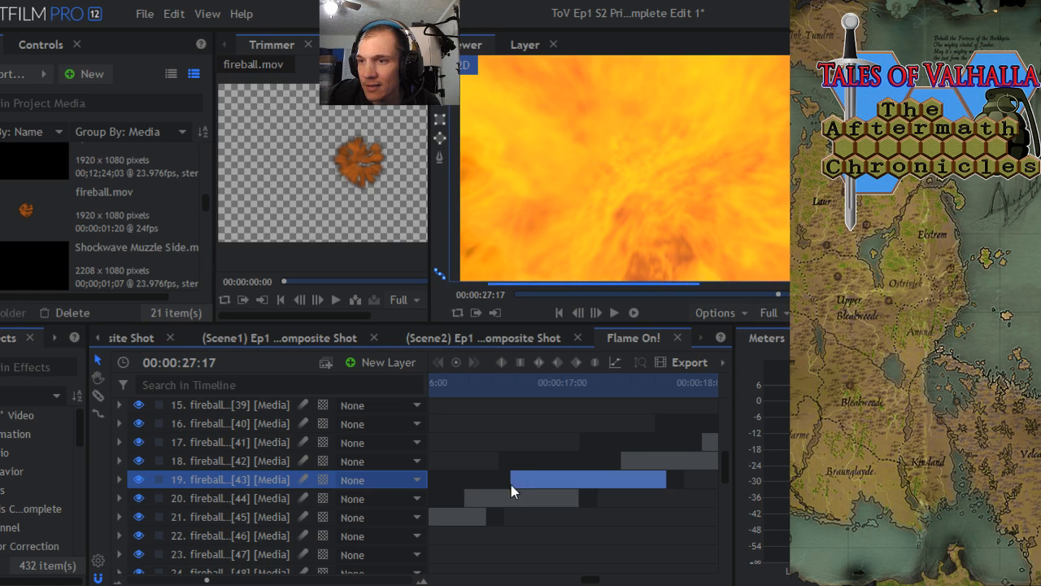
pyautogui.click(509, 392)
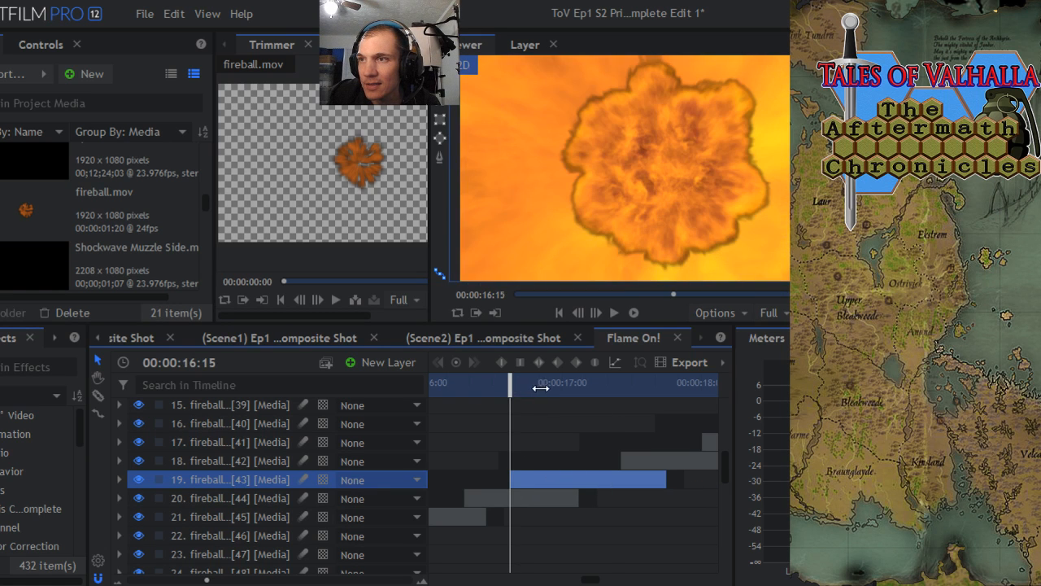
pyautogui.moveTo(511, 387); pyautogui.dragTo(585, 386)
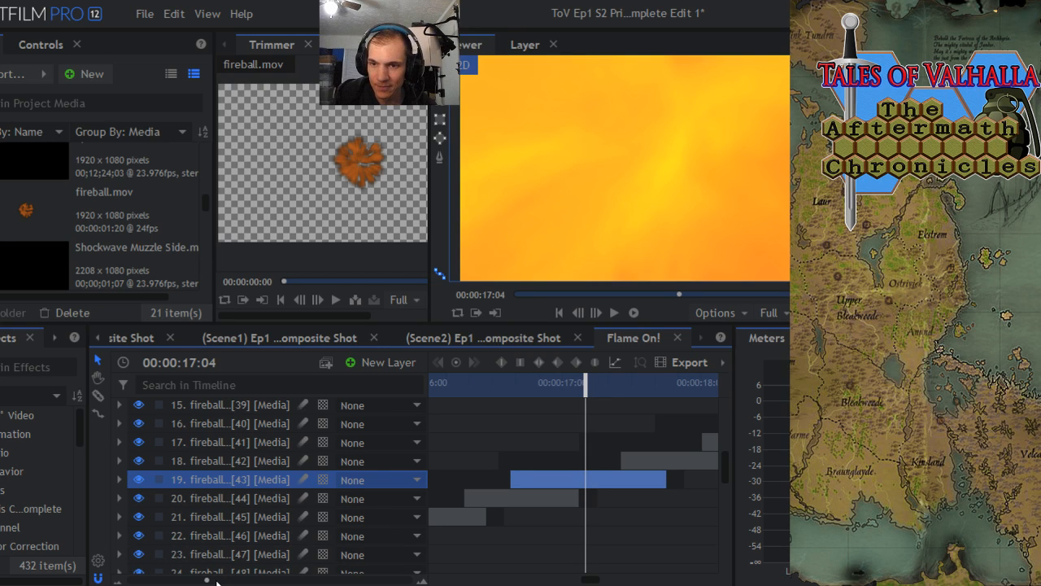
pyautogui.scroll(-8, 573, 480)
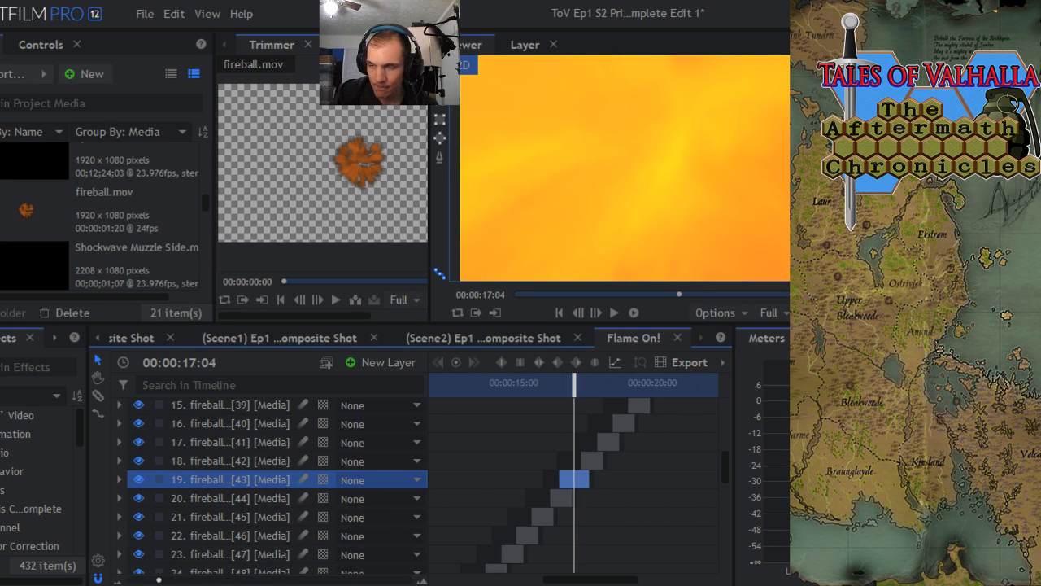
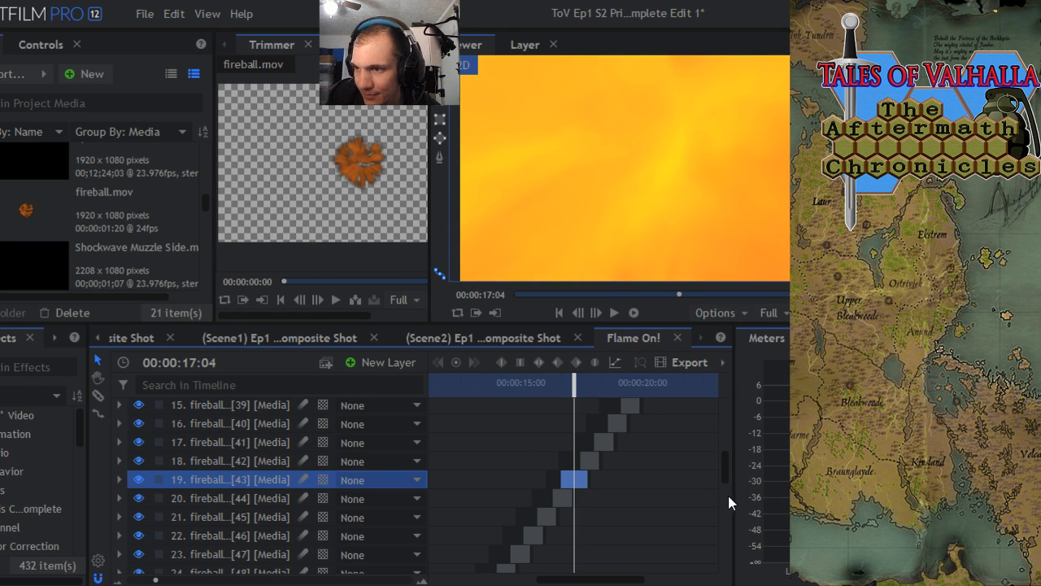
pyautogui.moveTo(725, 465); pyautogui.dragTo(722, 488)
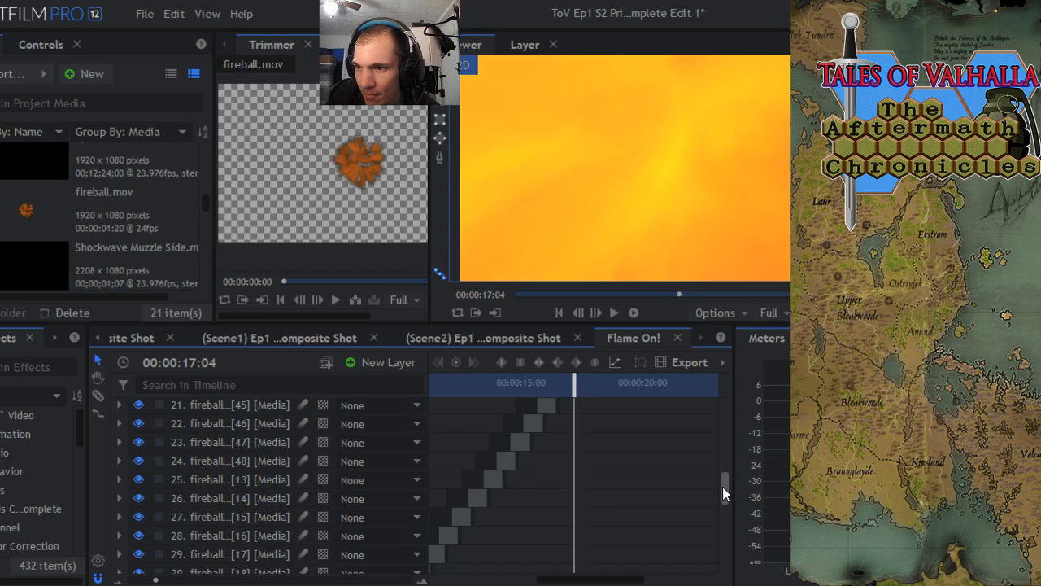
pyautogui.click(495, 472)
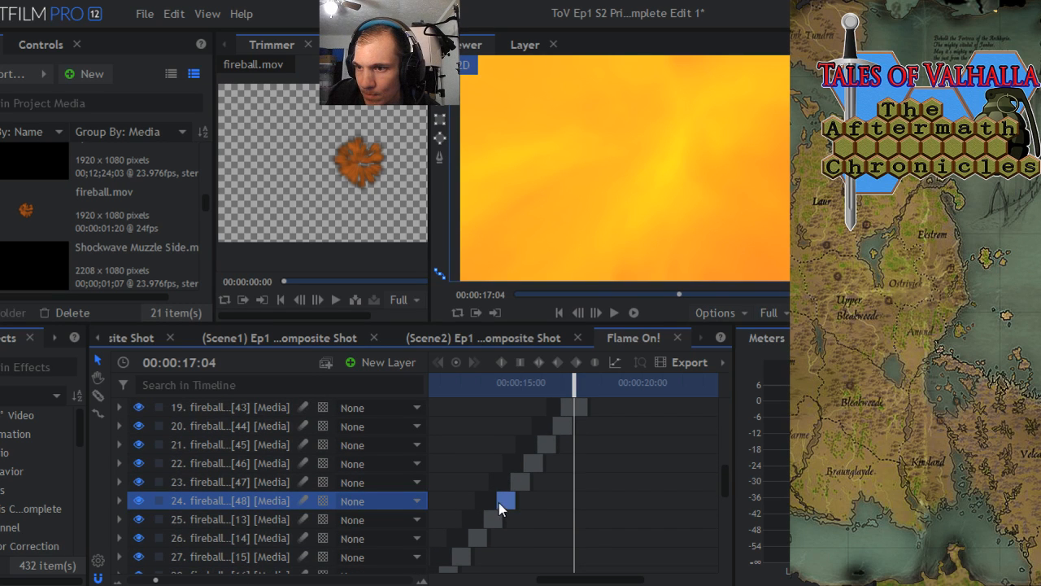
pyautogui.moveTo(497, 502); pyautogui.dragTo(497, 503)
pyautogui.click(174, 14)
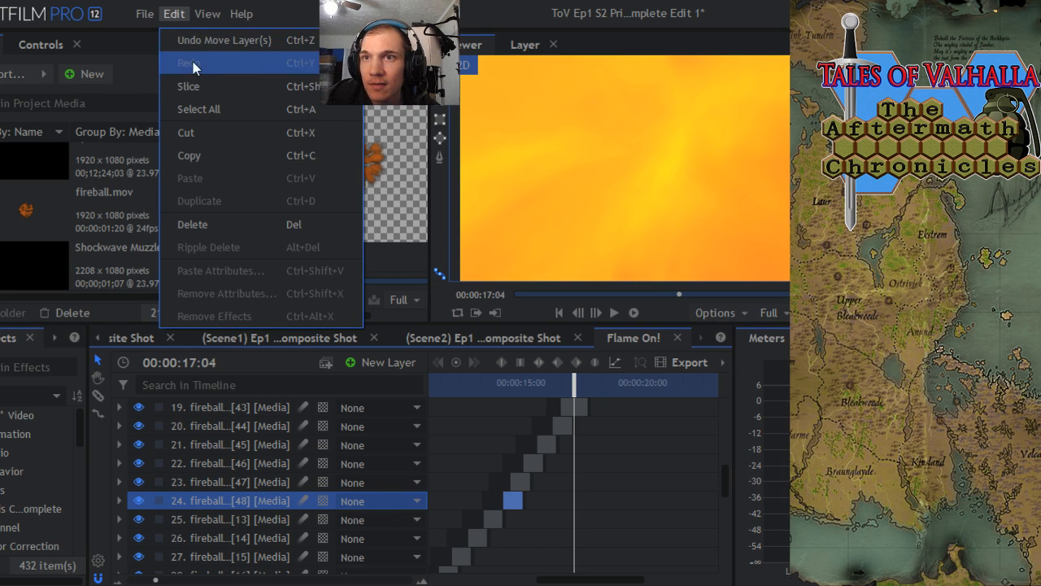
pyautogui.click(200, 40)
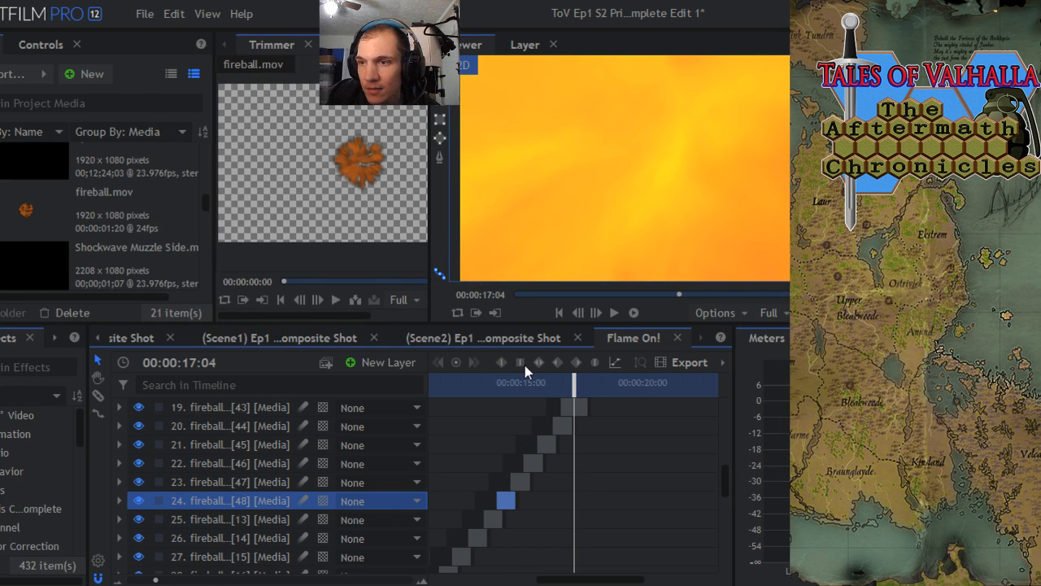
# - Extend the start of fireball.mov[48] back to about 00:00:13:15 so it overlaps more of fireball.mov[13]
pyautogui.click(514, 386)
pyautogui.moveTo(513, 391); pyautogui.dragTo(508, 387)
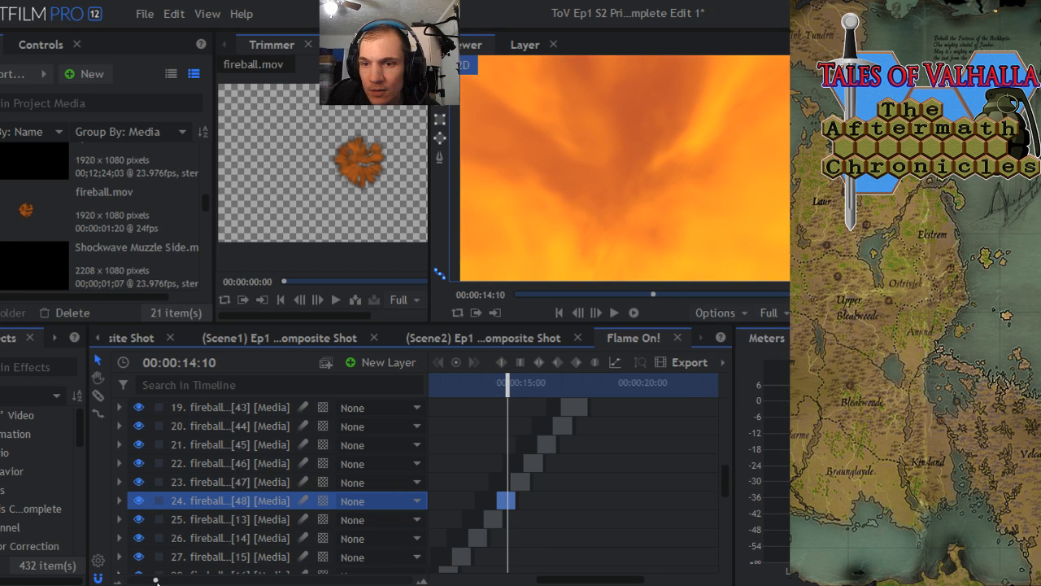
pyautogui.moveTo(156, 580); pyautogui.dragTo(217, 579)
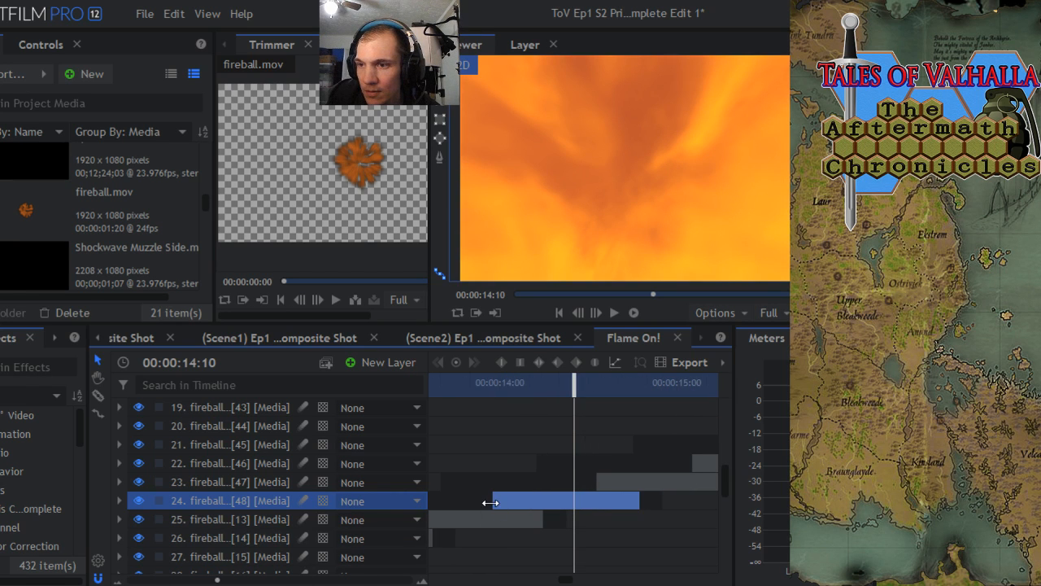
pyautogui.moveTo(490, 502)
pyautogui.mouseDown()
pyautogui.moveTo(450, 501)
pyautogui.moveTo(470, 505)
pyautogui.mouseUp()
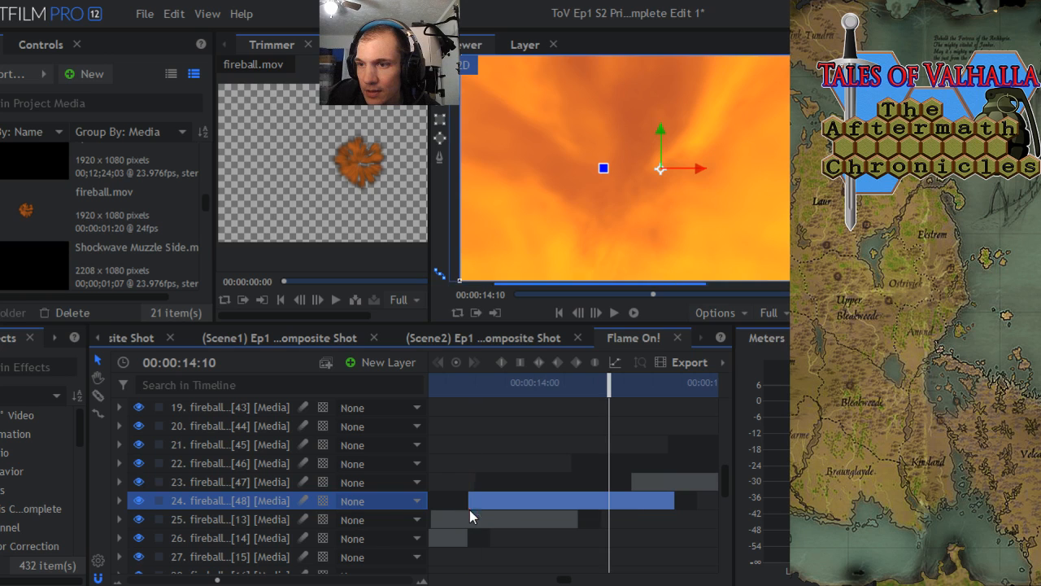
pyautogui.moveTo(218, 579); pyautogui.dragTo(130, 580)
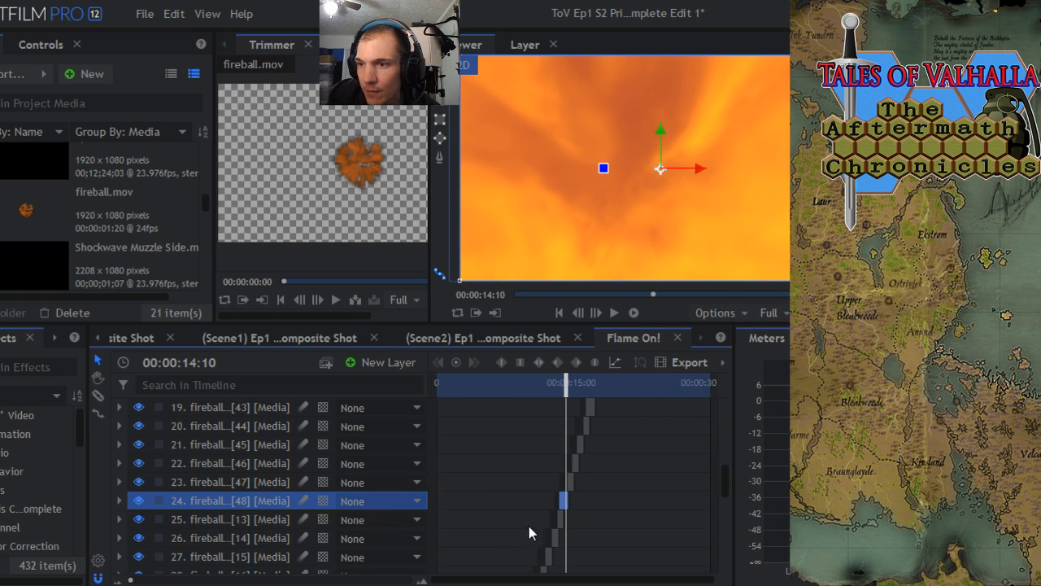
# - Extend the start of fireball.mov[24] back to about 00:00:07:04, deepening its overlap with fireball.mov[23]
pyautogui.moveTo(721, 486); pyautogui.dragTo(720, 512)
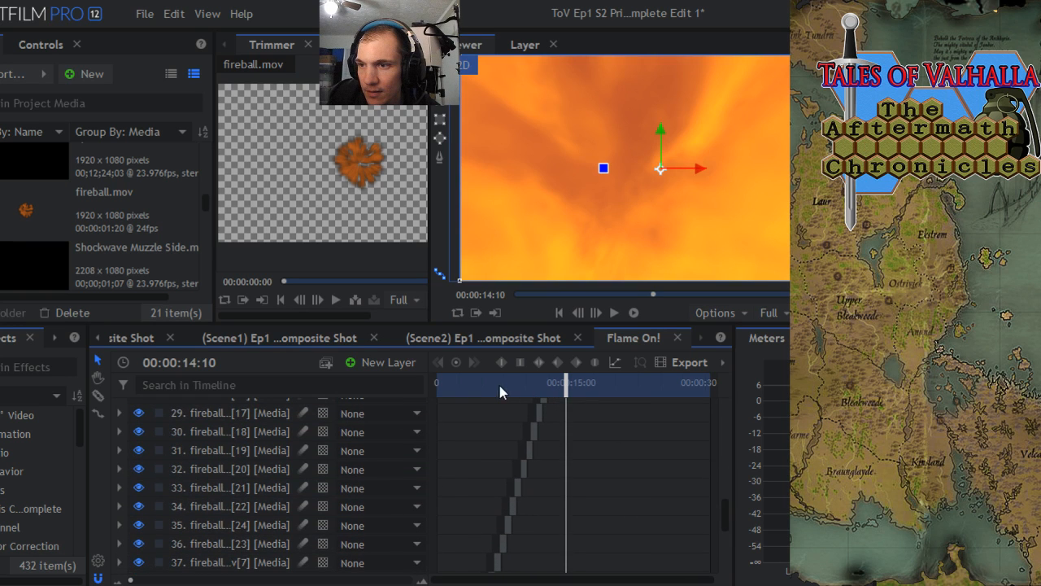
pyautogui.moveTo(499, 386); pyautogui.dragTo(505, 388)
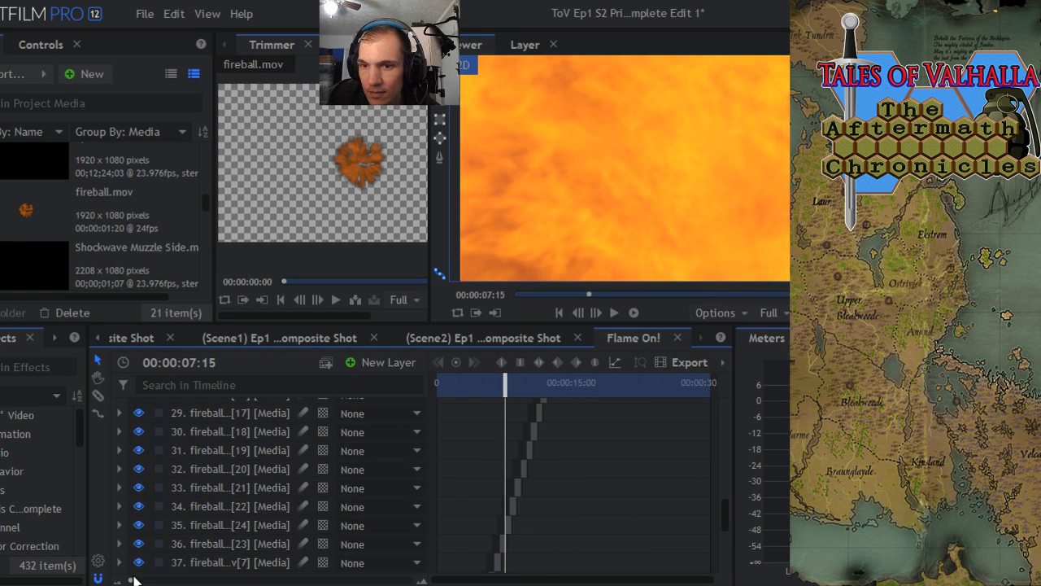
pyautogui.moveTo(130, 579); pyautogui.dragTo(226, 579)
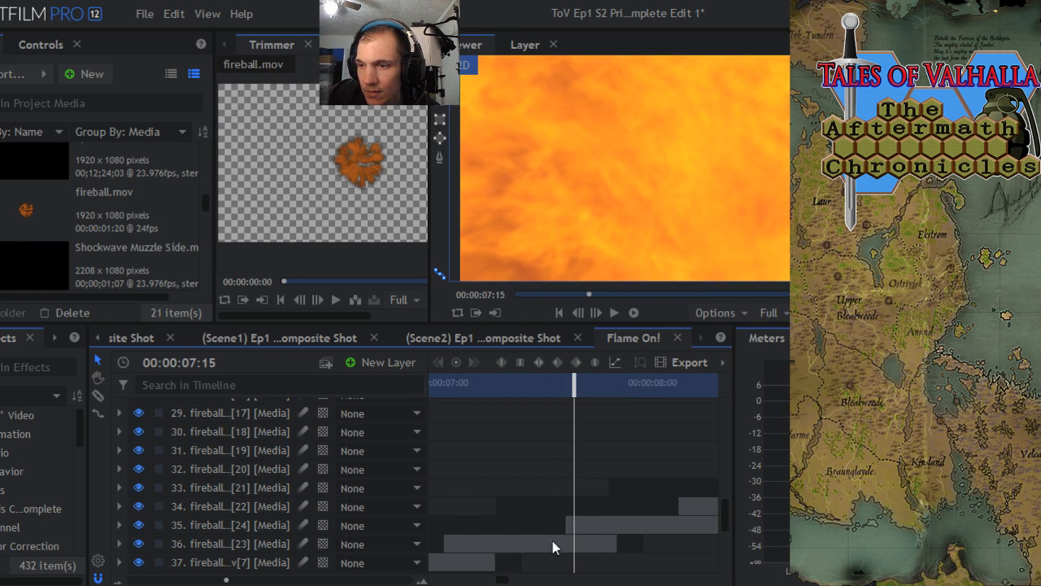
pyautogui.click(562, 519)
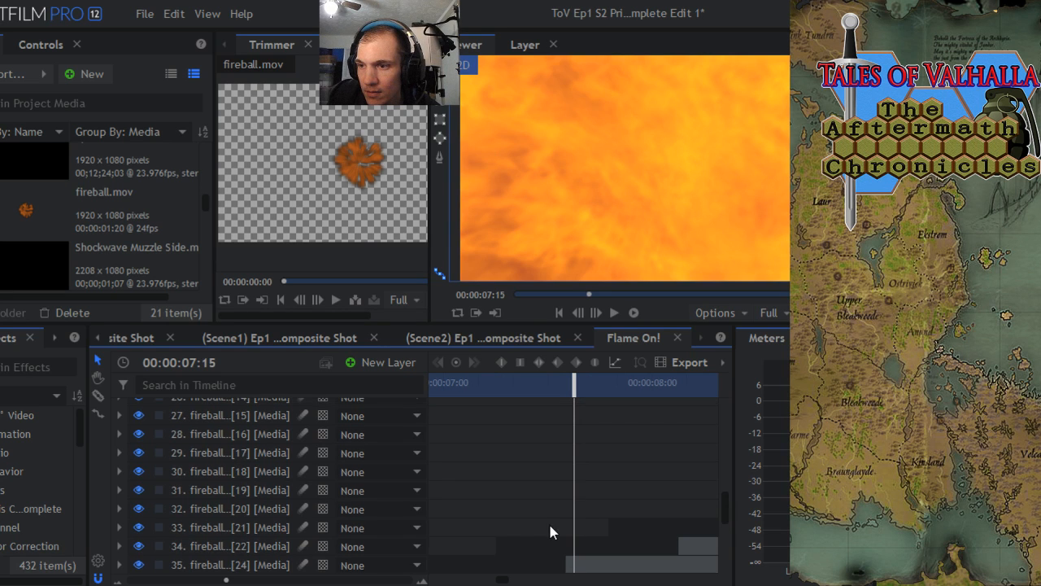
pyautogui.scroll(-3, 728, 512)
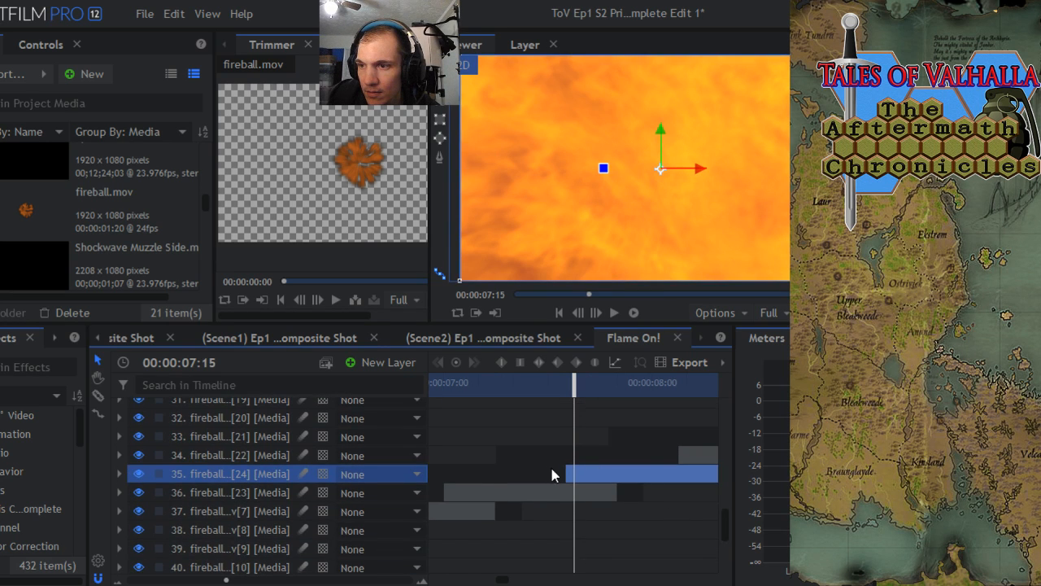
pyautogui.moveTo(563, 469); pyautogui.dragTo(479, 478)
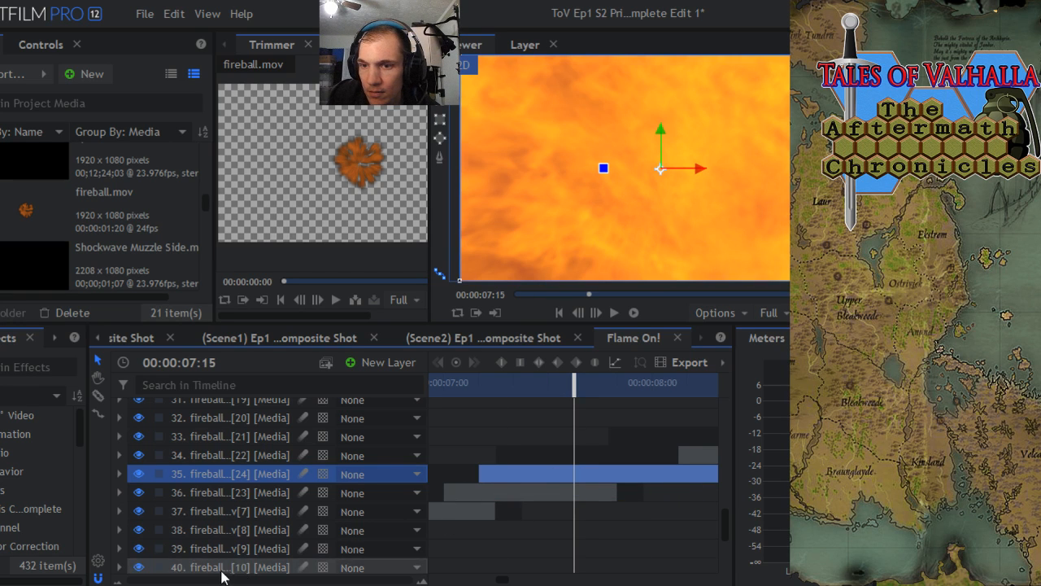
# - Extend the start of fireball.mov[5] back to about 00:00:01:20 and preview its overlap with fireball.mov[4] around 00:00:02:00
pyautogui.moveTo(227, 580); pyautogui.dragTo(164, 580)
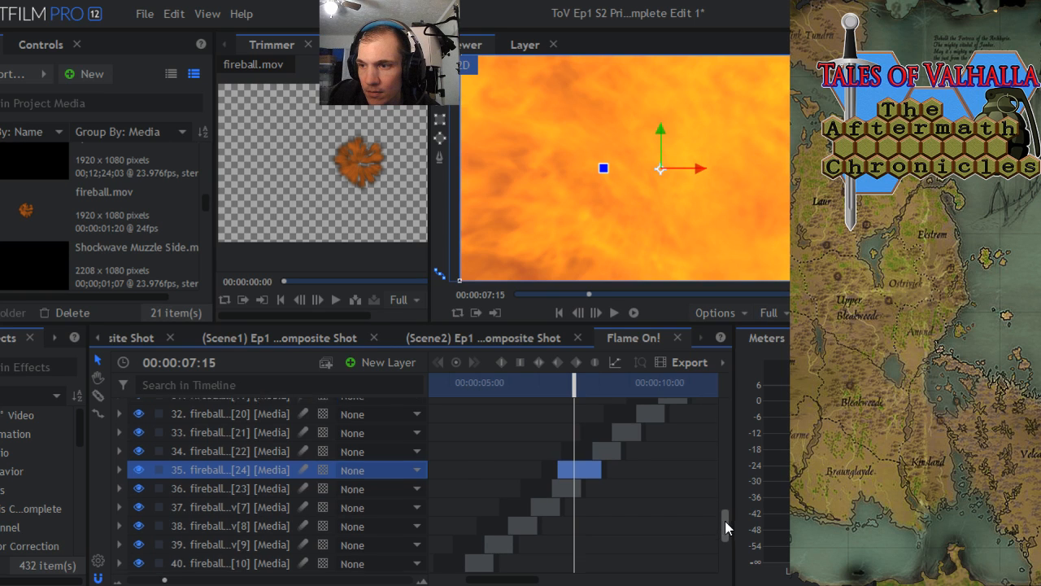
pyautogui.scroll(-3, 725, 521)
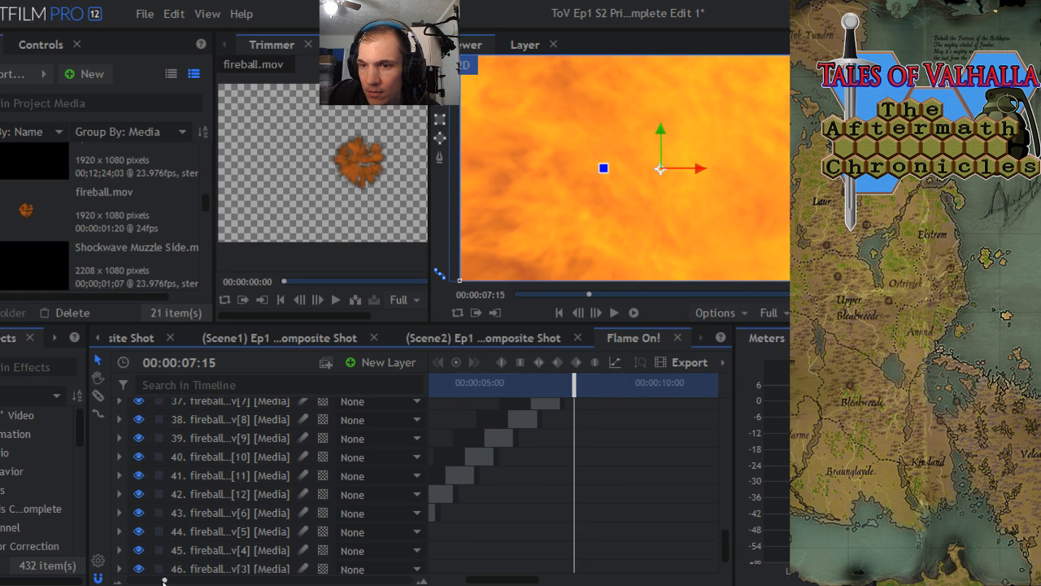
pyautogui.moveTo(164, 580); pyautogui.dragTo(150, 580)
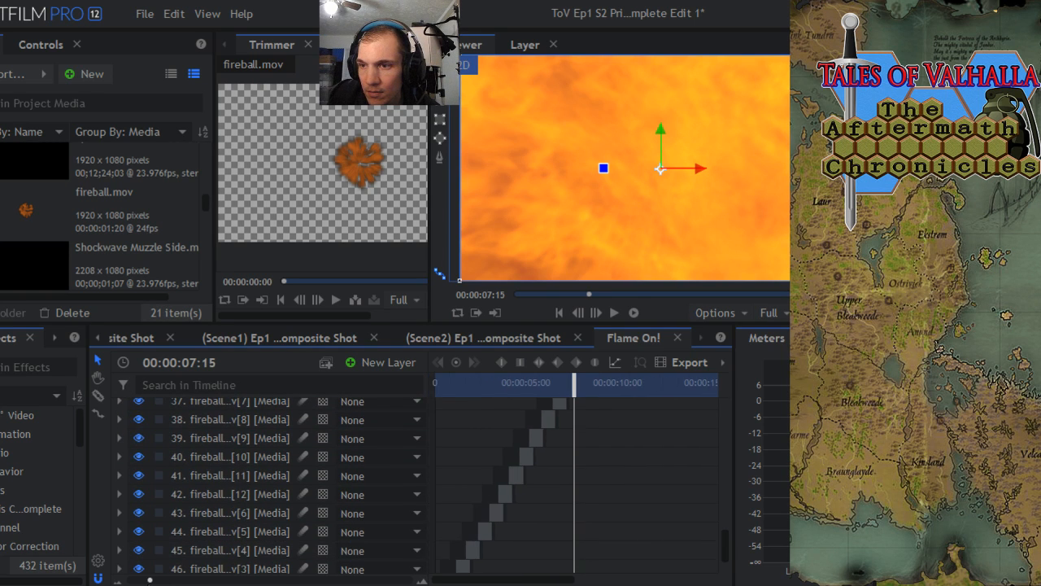
pyautogui.click(490, 390)
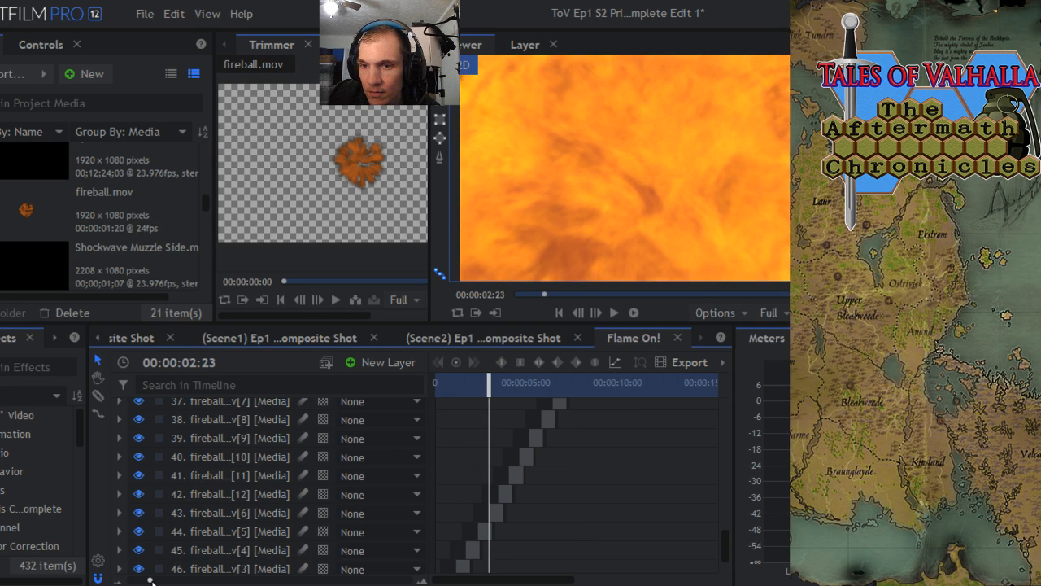
pyautogui.moveTo(150, 580); pyautogui.dragTo(197, 580)
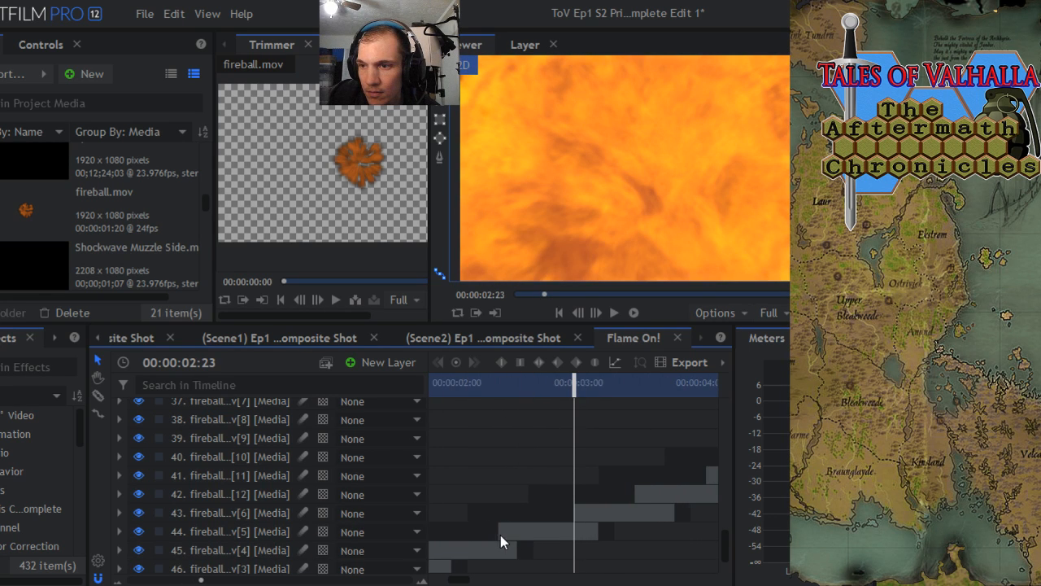
pyautogui.scroll(2, 498, 532)
pyautogui.click(504, 562)
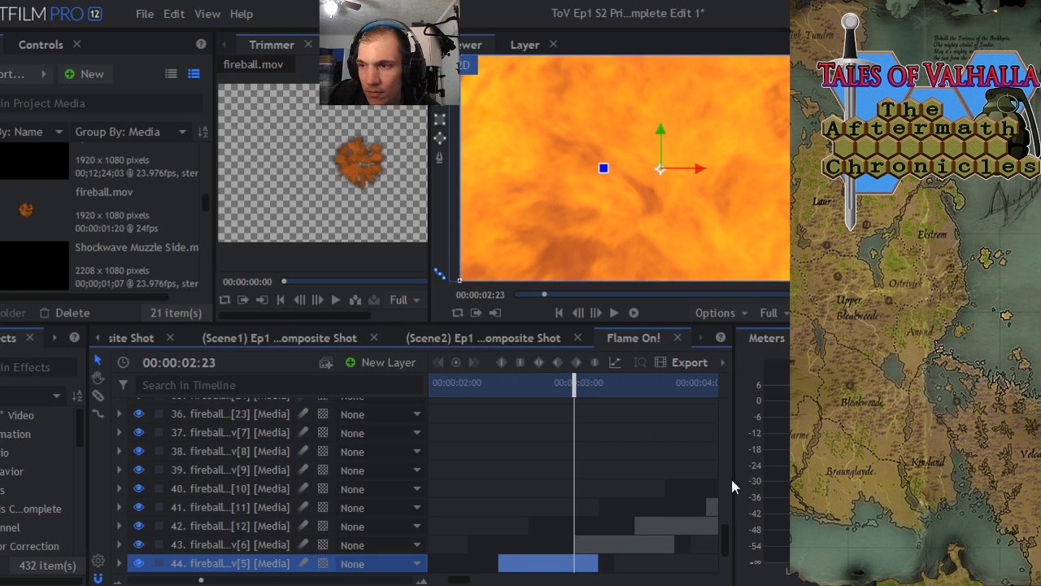
pyautogui.scroll(-4, 727, 532)
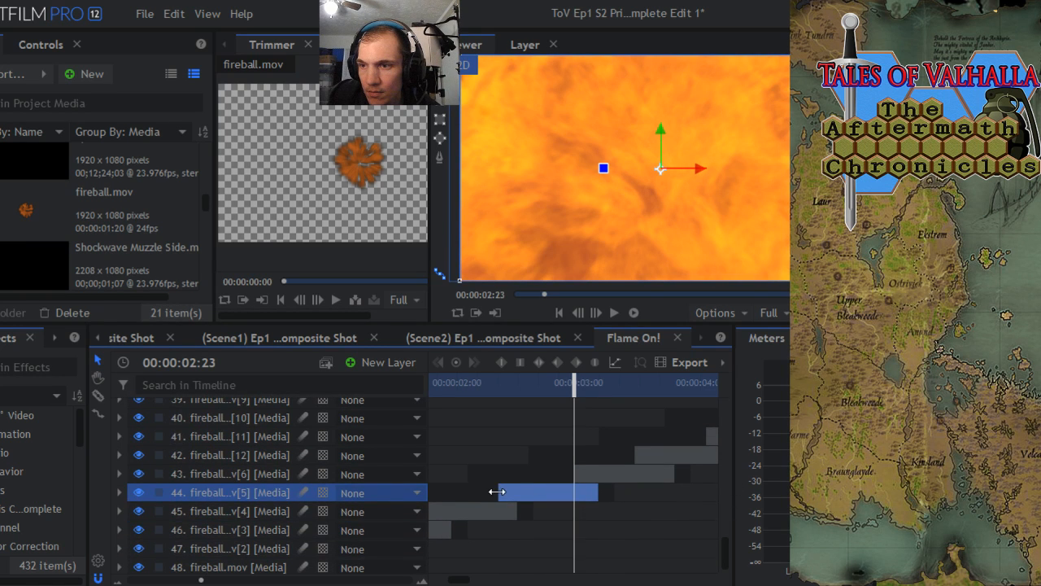
pyautogui.moveTo(497, 492)
pyautogui.mouseDown()
pyautogui.moveTo(453, 493)
pyautogui.moveTo(512, 489)
pyautogui.mouseUp()
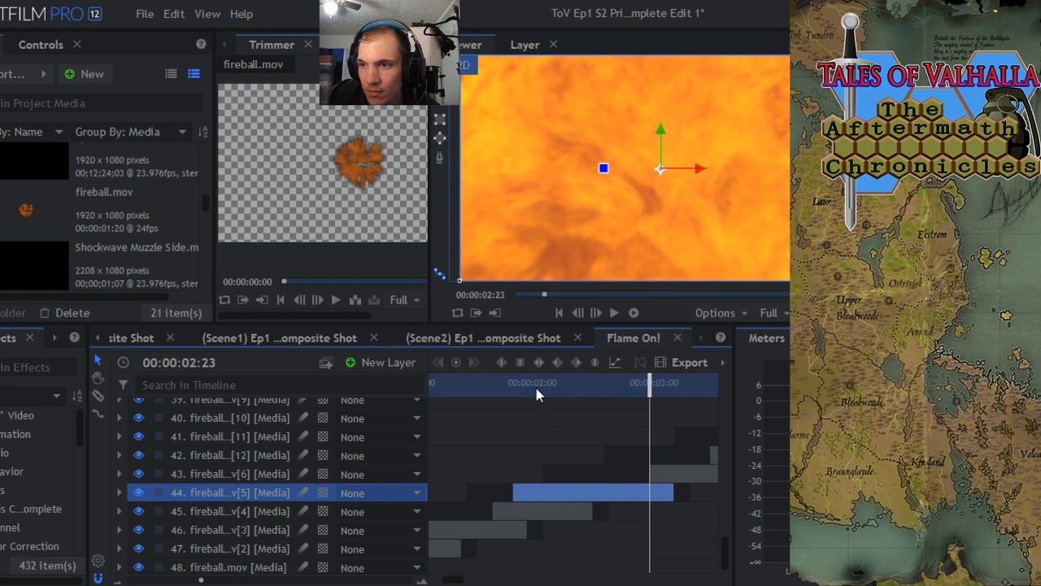
pyautogui.click(535, 390)
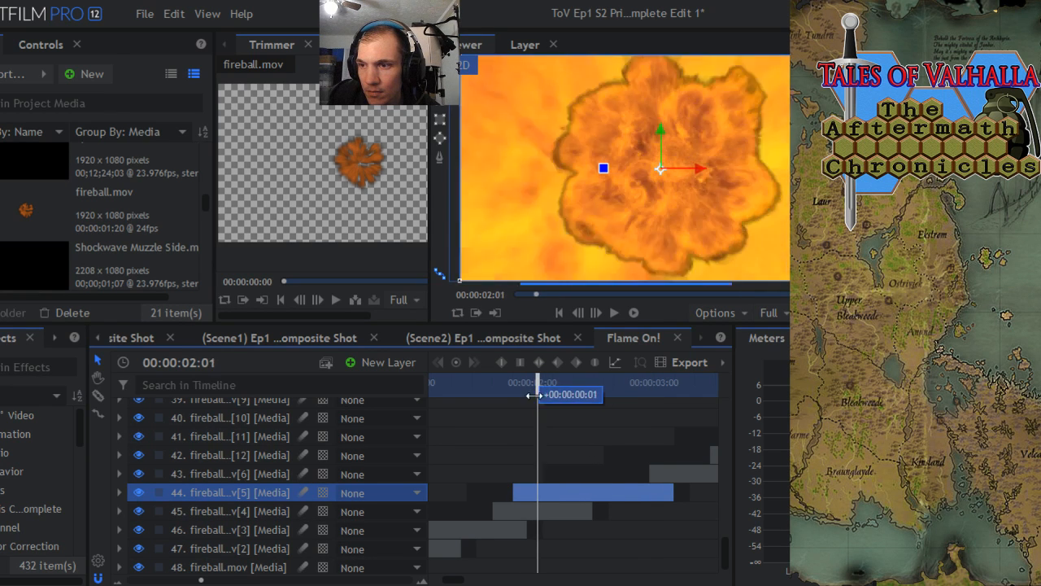
# - Bring the whole run of fireball clips into view, locate the Flame On! composite in the project media, and save the project
pyautogui.moveTo(201, 580); pyautogui.dragTo(155, 580)
pyautogui.moveTo(730, 560); pyautogui.dragTo(725, 442)
pyautogui.scroll(-1, 453, 545)
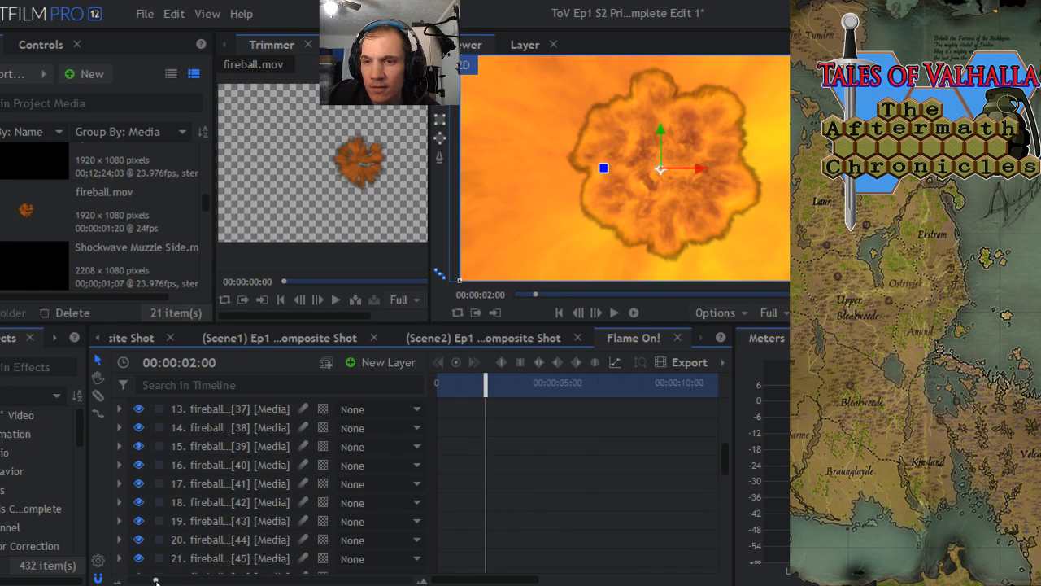
pyautogui.moveTo(155, 580); pyautogui.dragTo(130, 580)
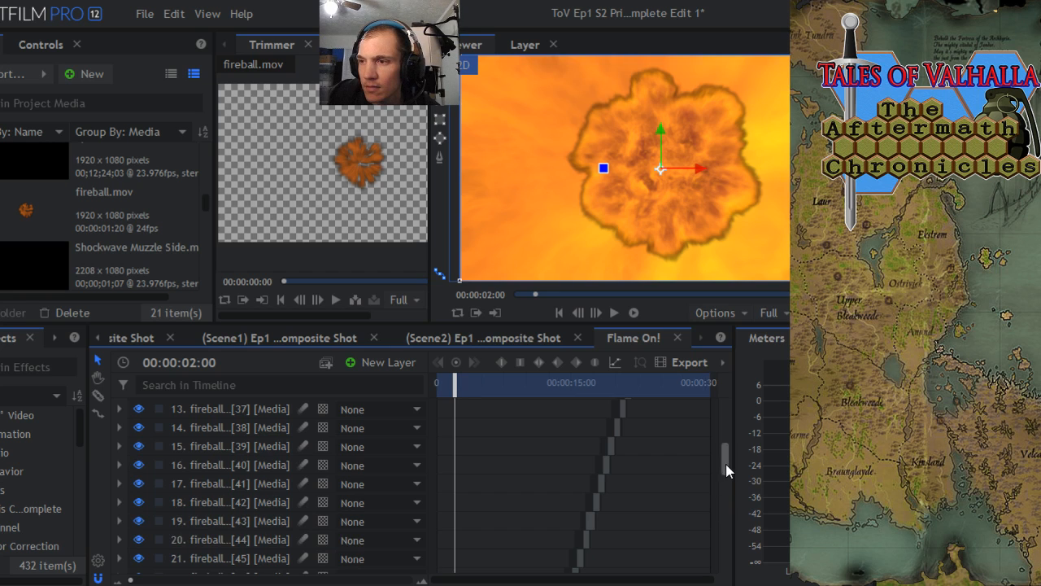
pyautogui.moveTo(726, 464); pyautogui.dragTo(721, 410)
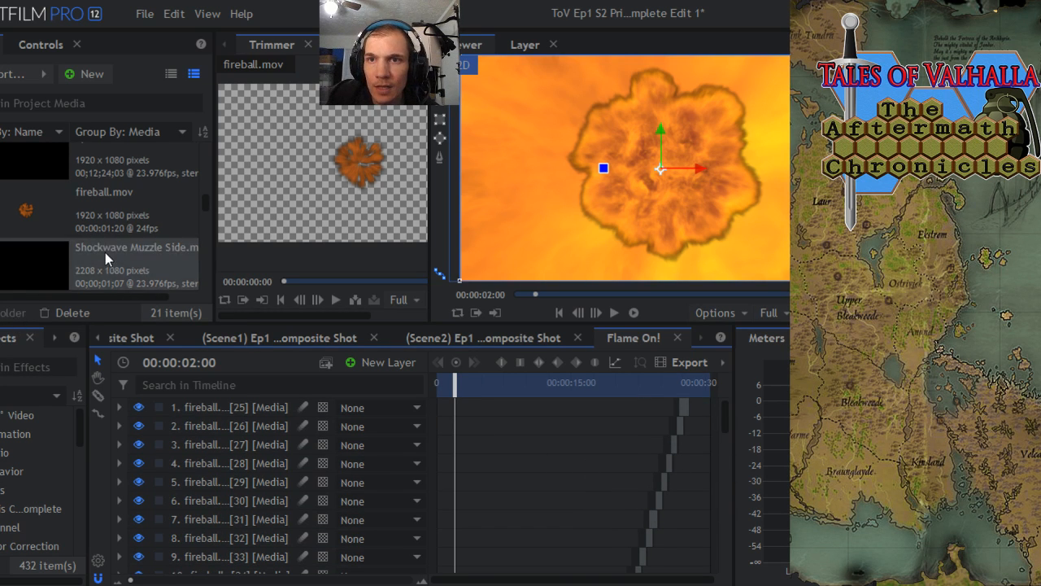
pyautogui.scroll(5, 105, 252)
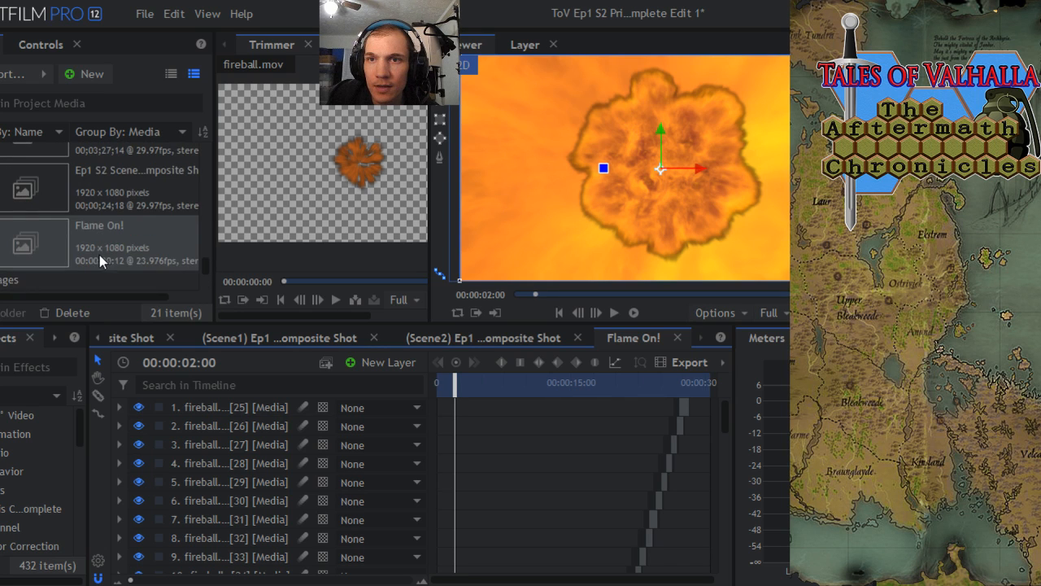
pyautogui.click(96, 338)
pyautogui.click(145, 13)
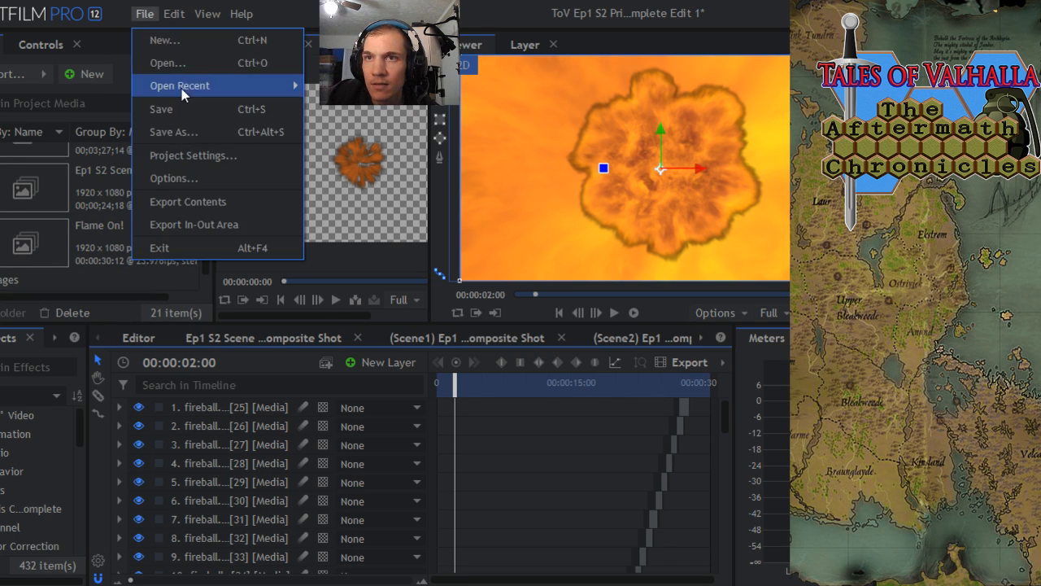
pyautogui.click(171, 111)
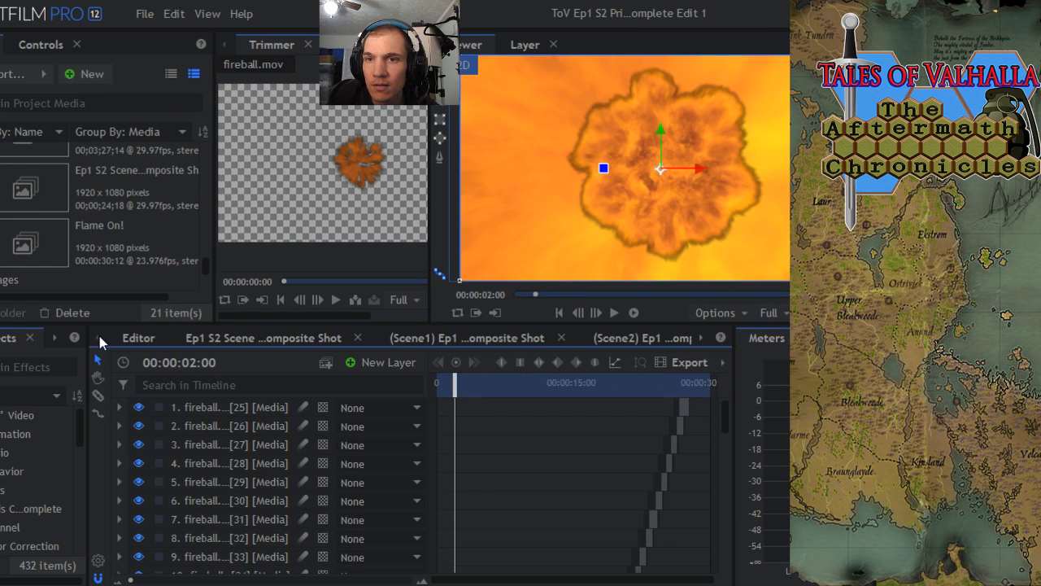
# - Place the Flame On! composite on Video 2 of the main edit, spanning the gap between the Scene1 and Scene2 clips
pyautogui.click(137, 337)
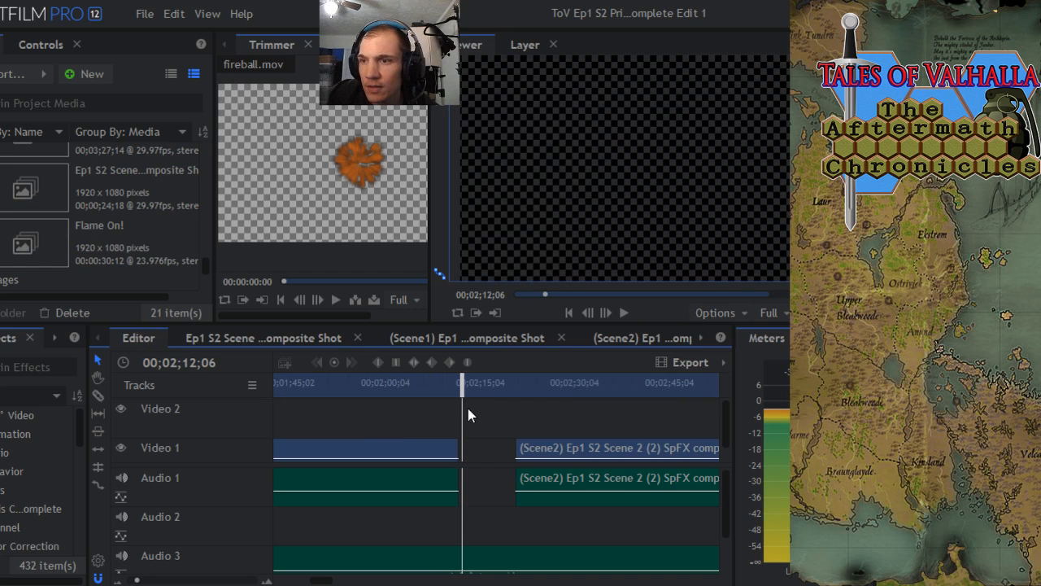
pyautogui.moveTo(457, 387)
pyautogui.mouseDown()
pyautogui.moveTo(520, 391)
pyautogui.moveTo(406, 394)
pyautogui.moveTo(479, 391)
pyautogui.moveTo(468, 391)
pyautogui.mouseUp()
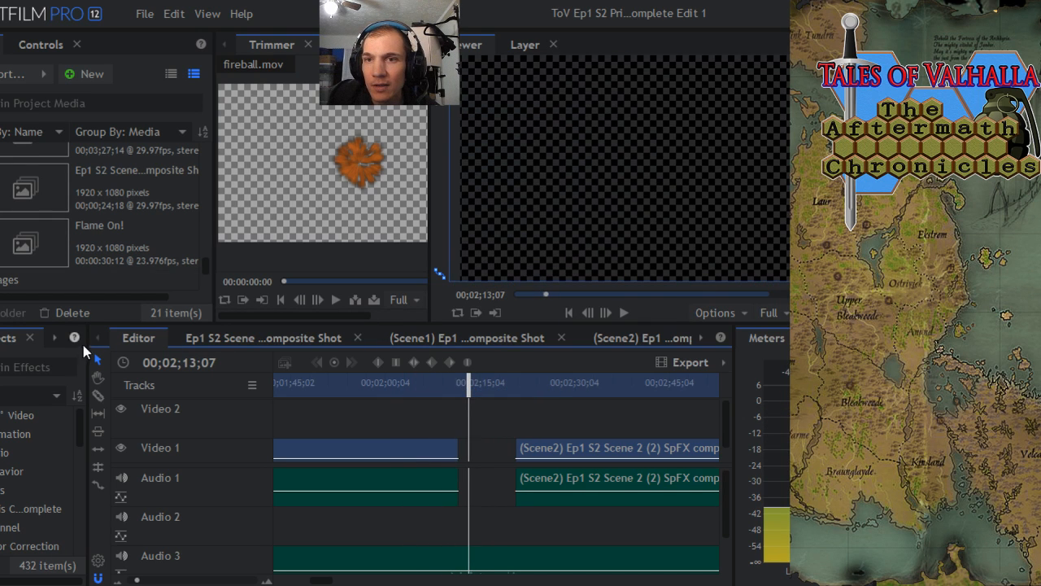
pyautogui.moveTo(87, 233); pyautogui.dragTo(408, 423)
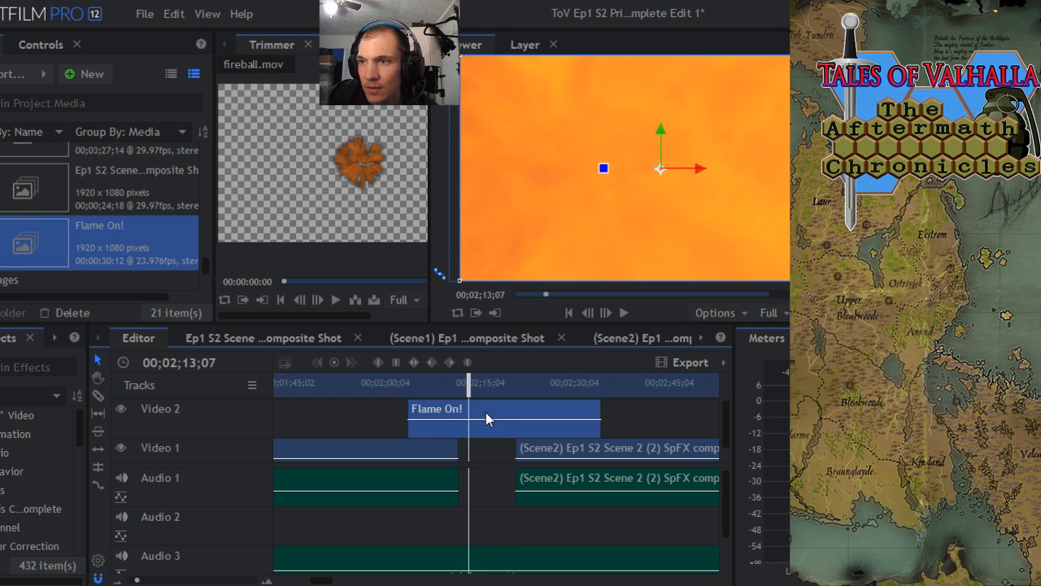
# - Trim the start of the Flame On! clip to about 00;02;11;05, slightly overlapping the end of the Scene1 clip
pyautogui.moveTo(475, 394); pyautogui.dragTo(461, 413)
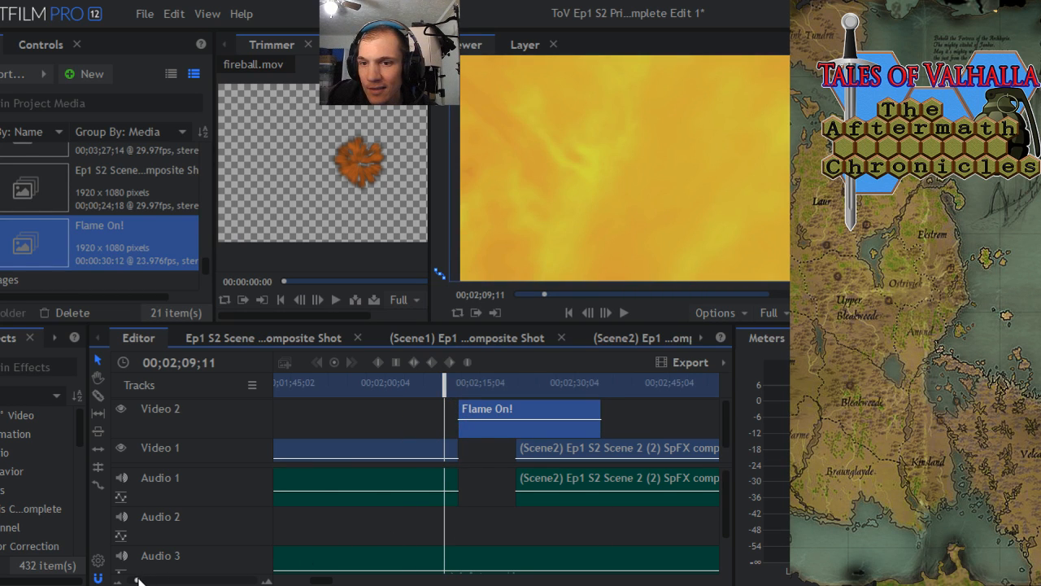
pyautogui.moveTo(139, 580); pyautogui.dragTo(151, 580)
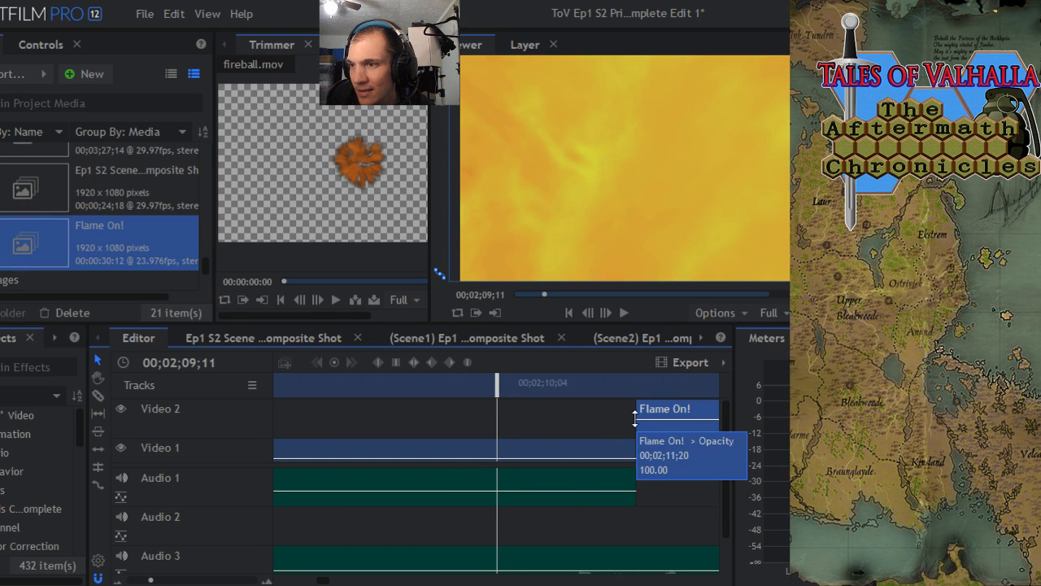
pyautogui.moveTo(630, 416); pyautogui.dragTo(603, 419)
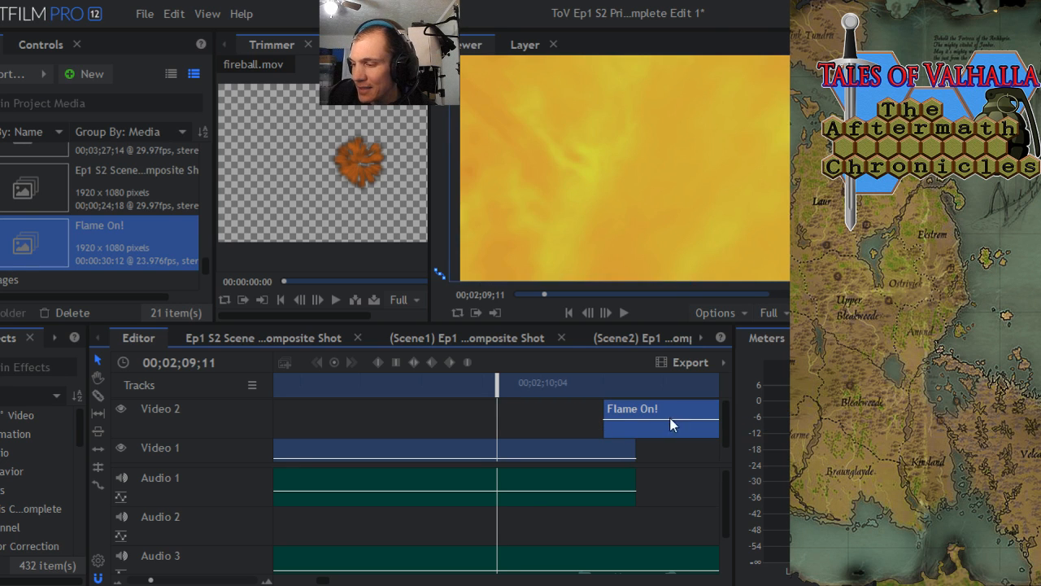
# - Move the Flame On! clip earlier on Video 2 so its end overlaps the start of the Scene2 clip, at about 00;02;23
pyautogui.moveTo(500, 390); pyautogui.dragTo(615, 383)
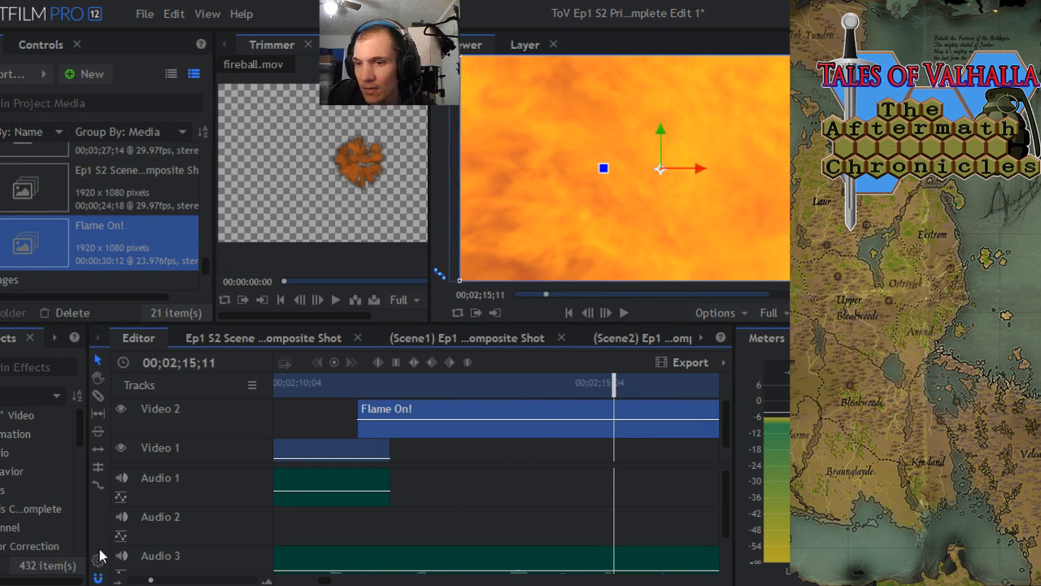
pyautogui.moveTo(152, 580); pyautogui.dragTo(140, 580)
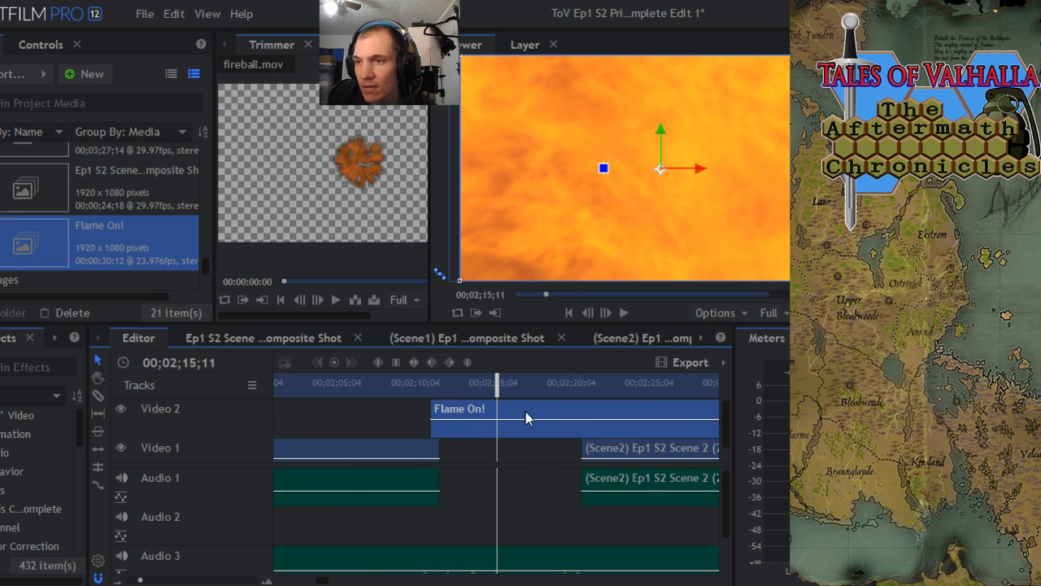
pyautogui.moveTo(634, 421); pyautogui.dragTo(513, 421)
pyautogui.moveTo(489, 386); pyautogui.dragTo(574, 385)
pyautogui.moveTo(142, 580); pyautogui.dragTo(161, 580)
pyautogui.moveTo(523, 411); pyautogui.dragTo(587, 409)
pyautogui.moveTo(159, 580); pyautogui.dragTo(140, 580)
pyautogui.moveTo(496, 386); pyautogui.dragTo(505, 386)
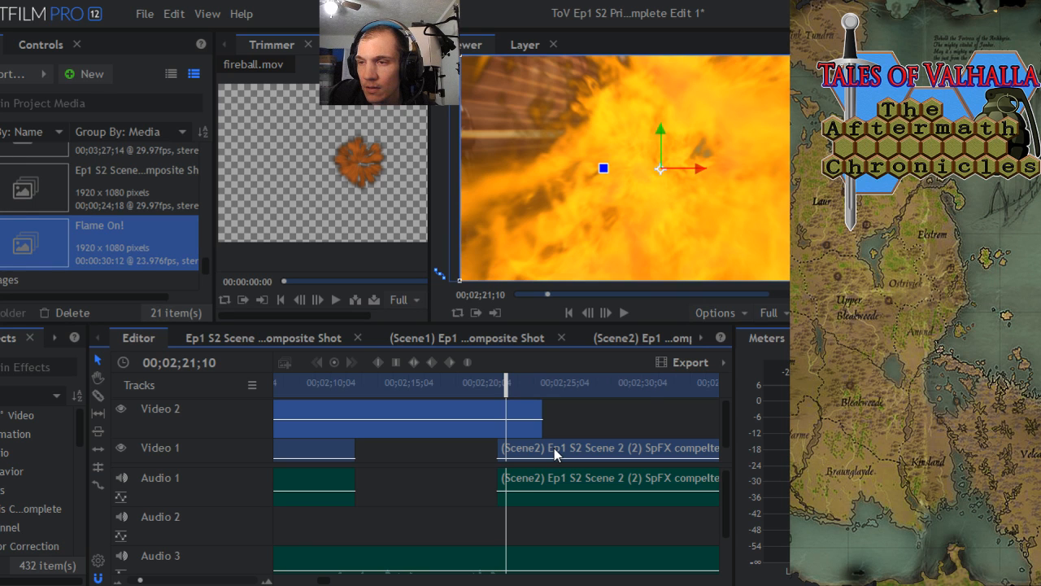
# - Try to move the Scene2 clip up from Video 1, and undo the last clip move
pyautogui.moveTo(557, 454); pyautogui.dragTo(547, 435)
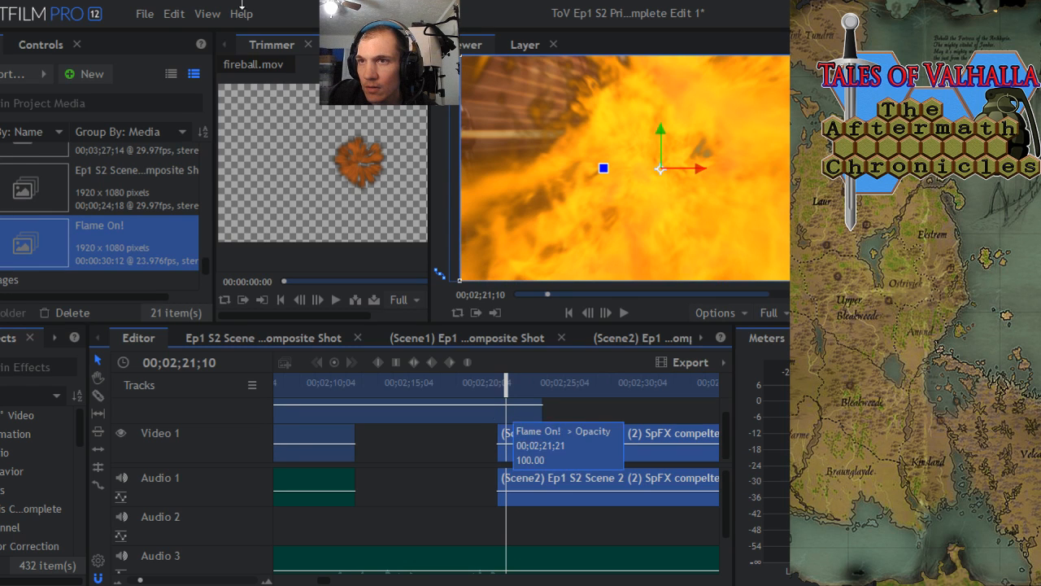
pyautogui.click(174, 16)
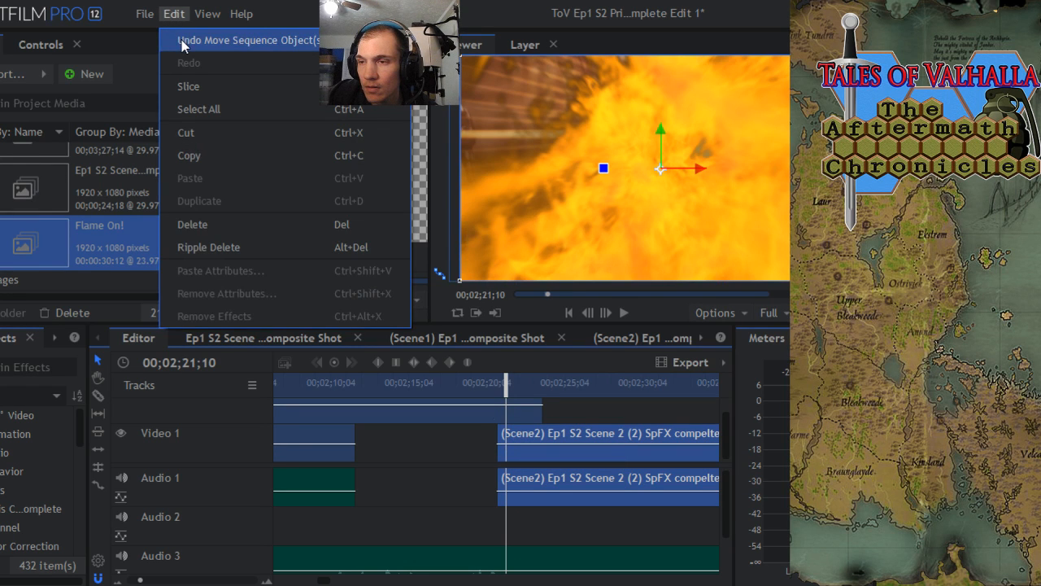
pyautogui.click(182, 43)
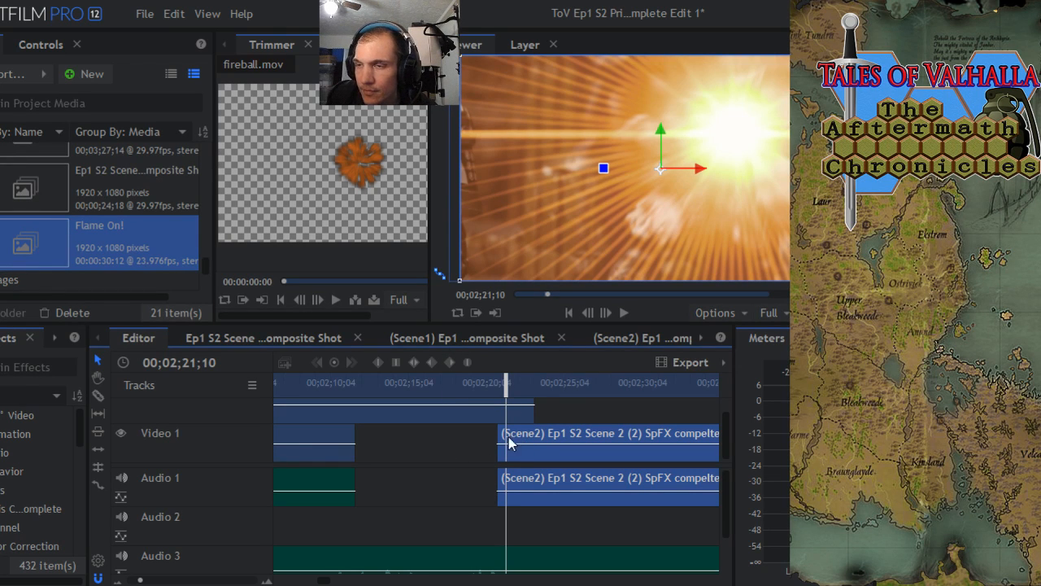
# - Try placing the Scene2 clip on Video 3 above Flame On!, starting at 00;02;20;24, and undo the move
pyautogui.moveTo(723, 435); pyautogui.dragTo(723, 420)
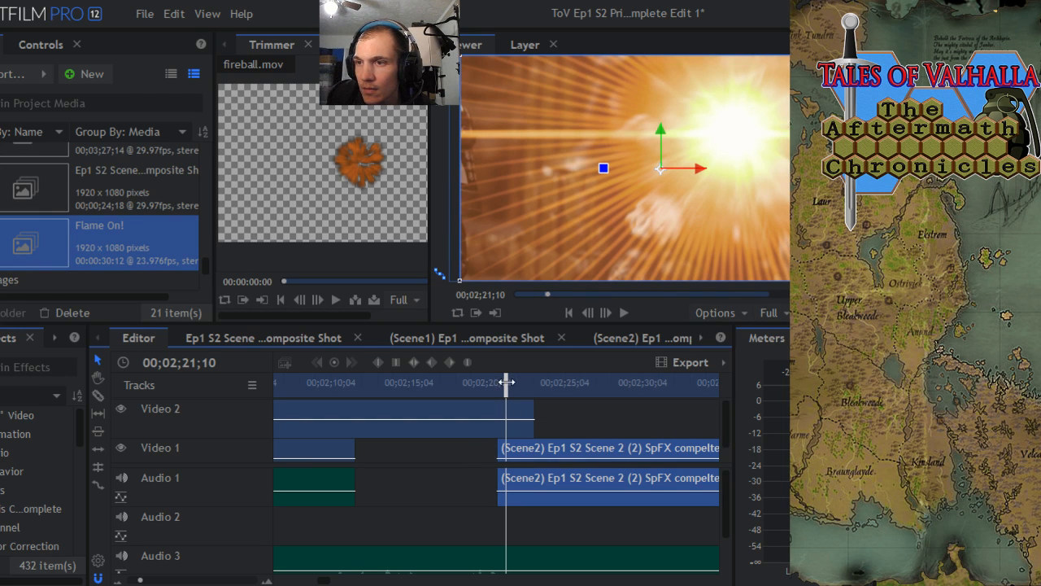
pyautogui.moveTo(506, 383); pyautogui.dragTo(497, 383)
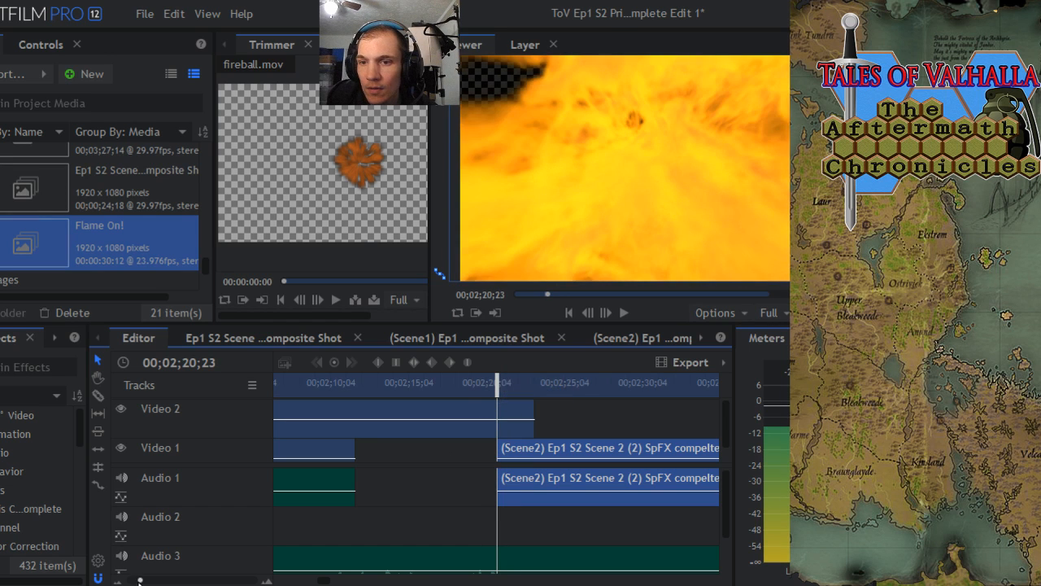
pyautogui.moveTo(140, 580); pyautogui.dragTo(254, 580)
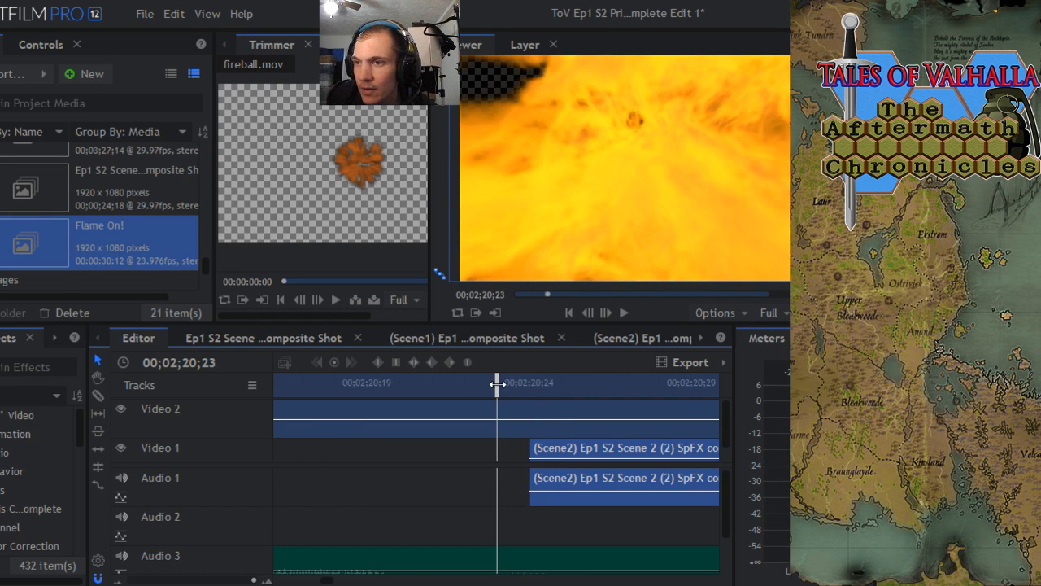
pyautogui.moveTo(497, 382); pyautogui.dragTo(530, 382)
pyautogui.moveTo(490, 465); pyautogui.dragTo(482, 558)
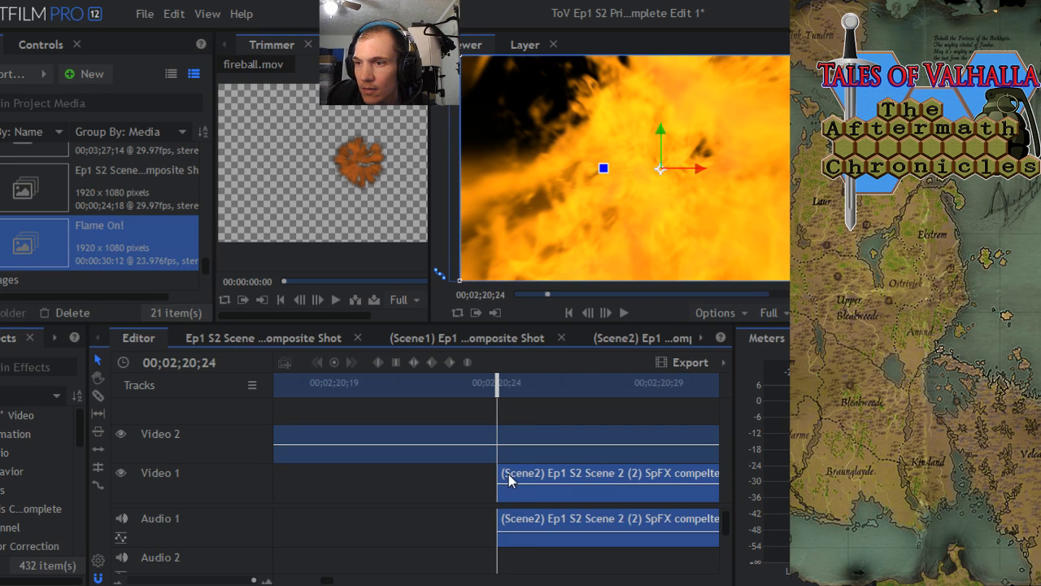
pyautogui.moveTo(508, 480); pyautogui.dragTo(509, 415)
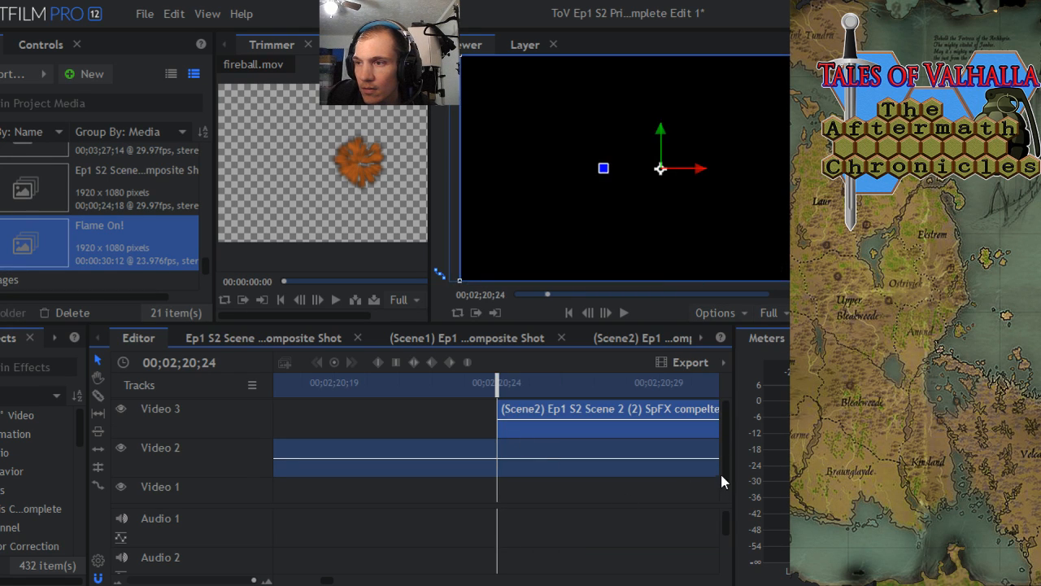
pyautogui.scroll(-1, 726, 467)
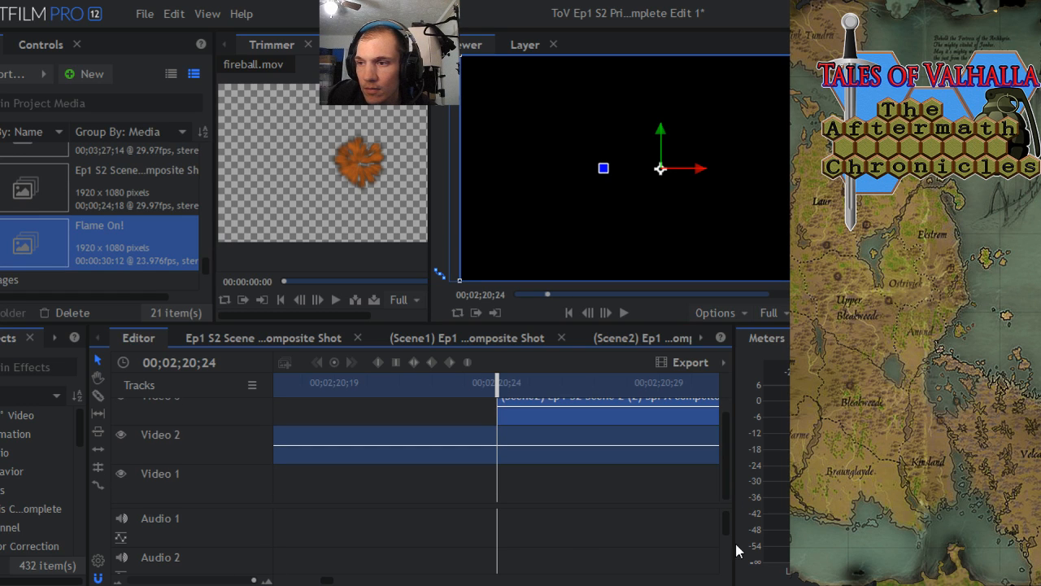
pyautogui.moveTo(728, 528); pyautogui.dragTo(729, 501)
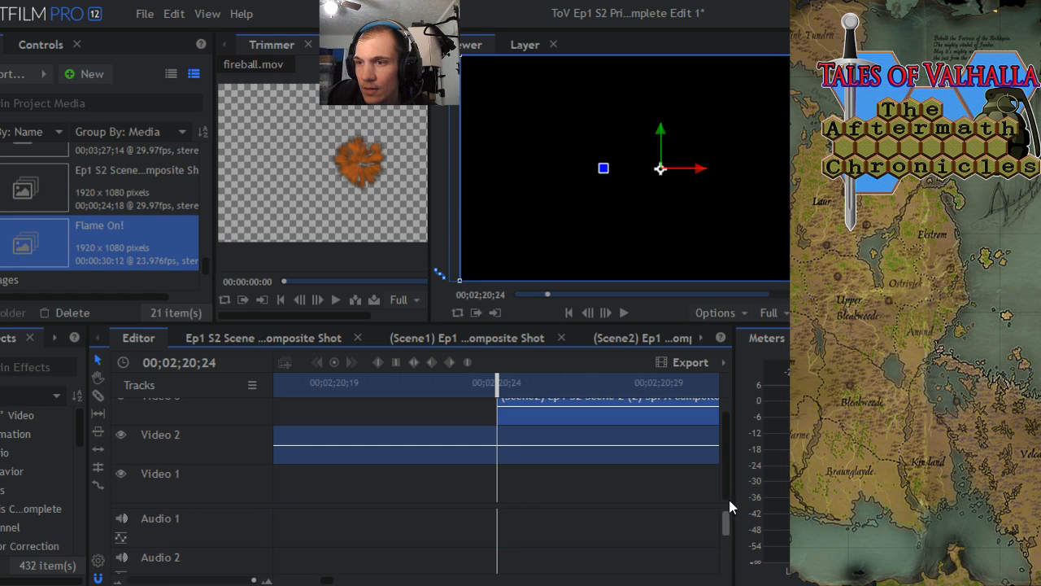
pyautogui.click(174, 16)
pyautogui.click(187, 38)
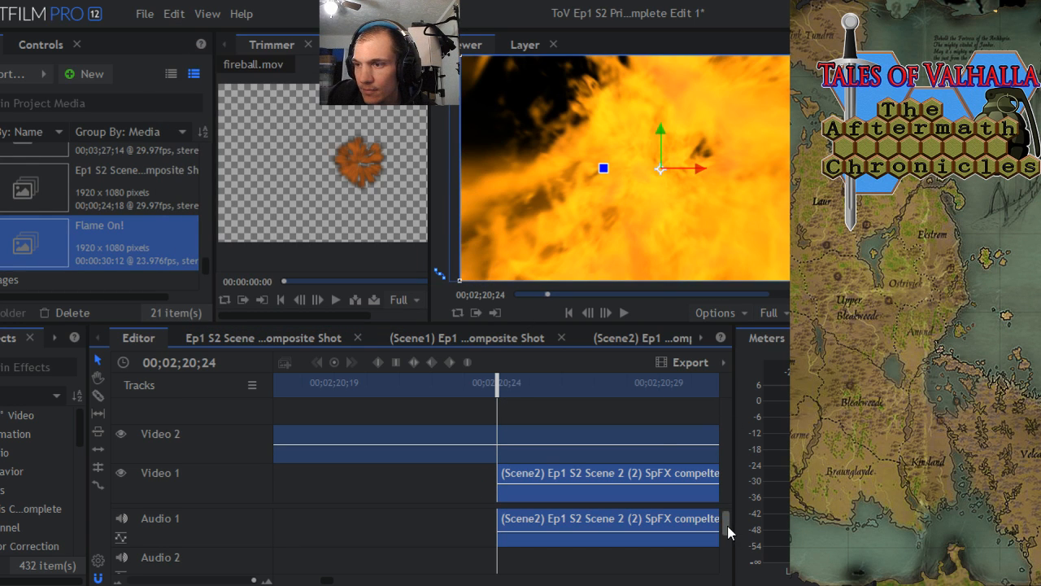
# - Unlink the Scene2 clip's video from its audio and delete only the audio part on Audio 1
pyautogui.moveTo(731, 532)
pyautogui.mouseDown()
pyautogui.moveTo(731, 558)
pyautogui.moveTo(737, 523)
pyautogui.mouseUp()
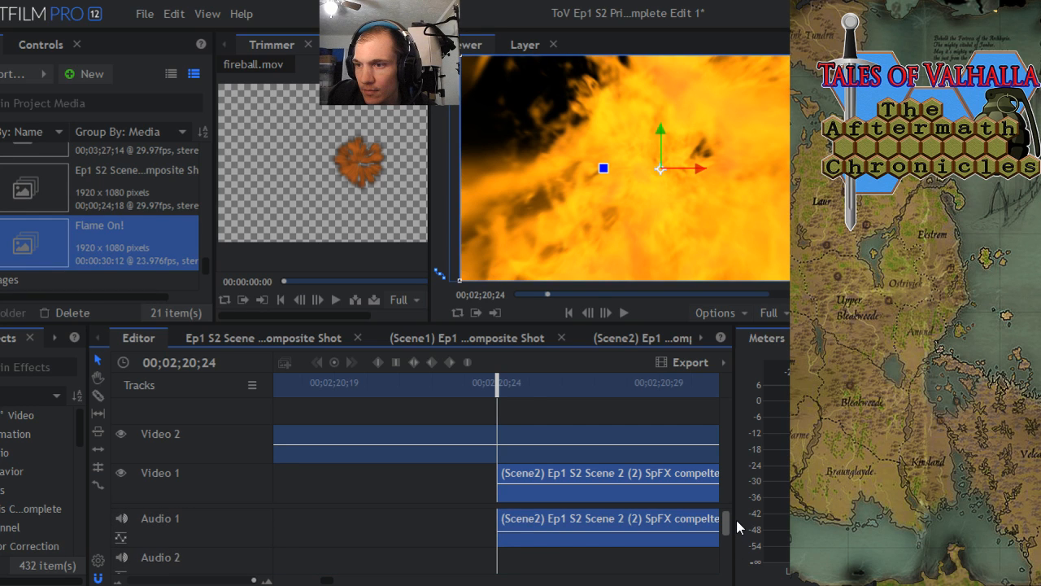
pyautogui.rightClick(561, 476)
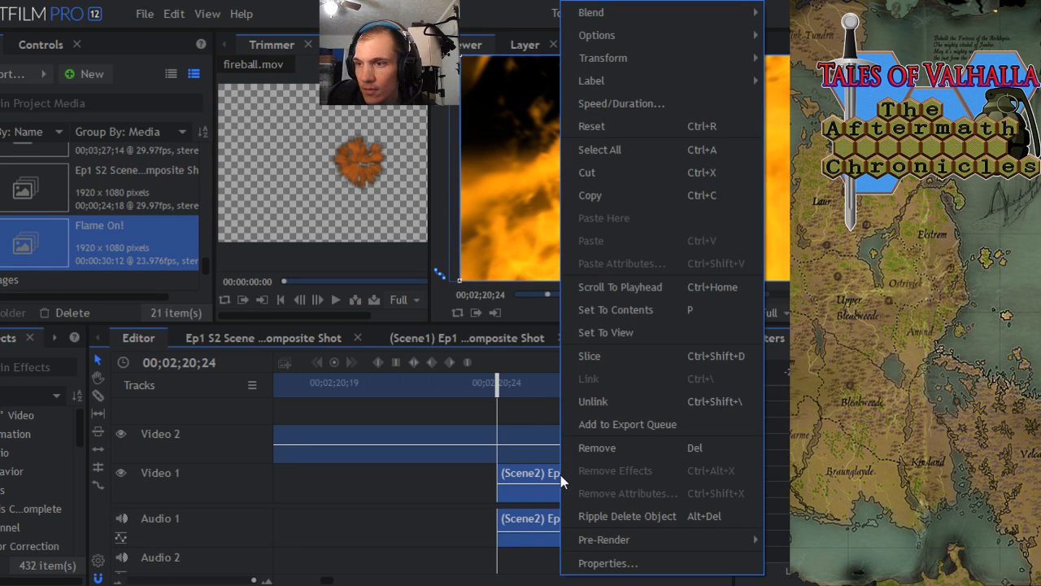
pyautogui.click(596, 401)
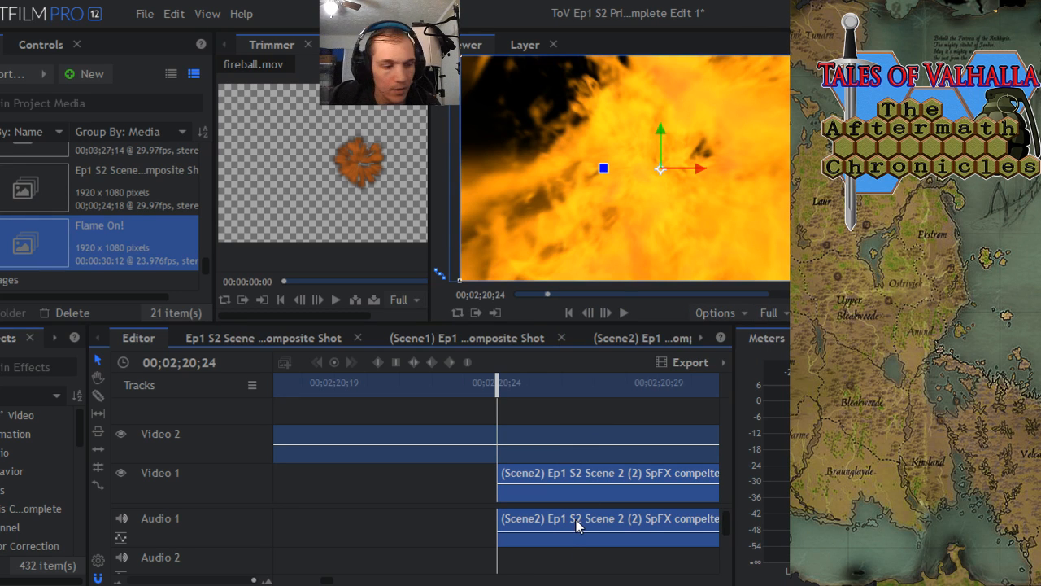
pyautogui.press('Delete')
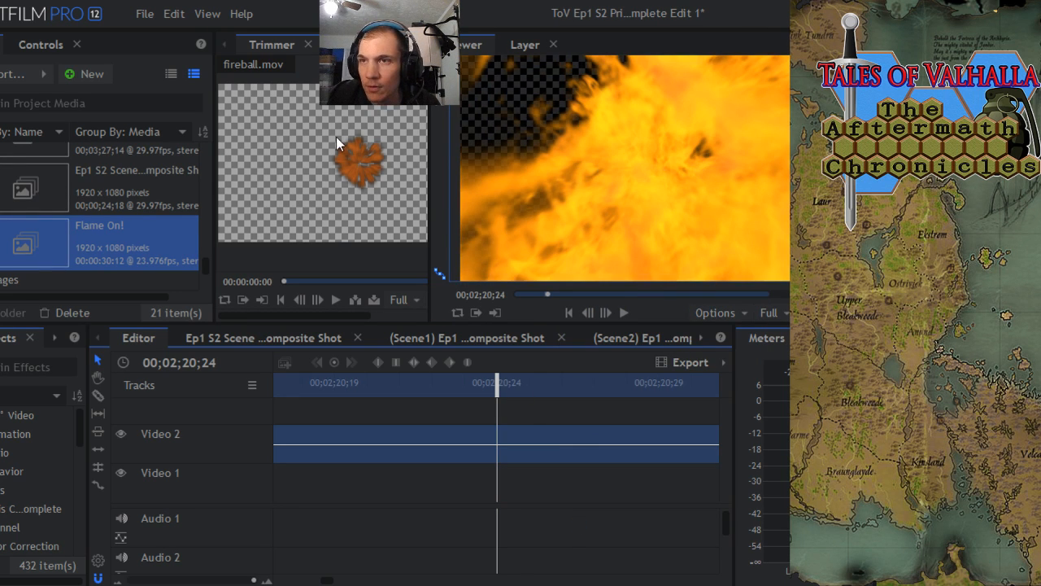
pyautogui.click(174, 14)
pyautogui.click(183, 38)
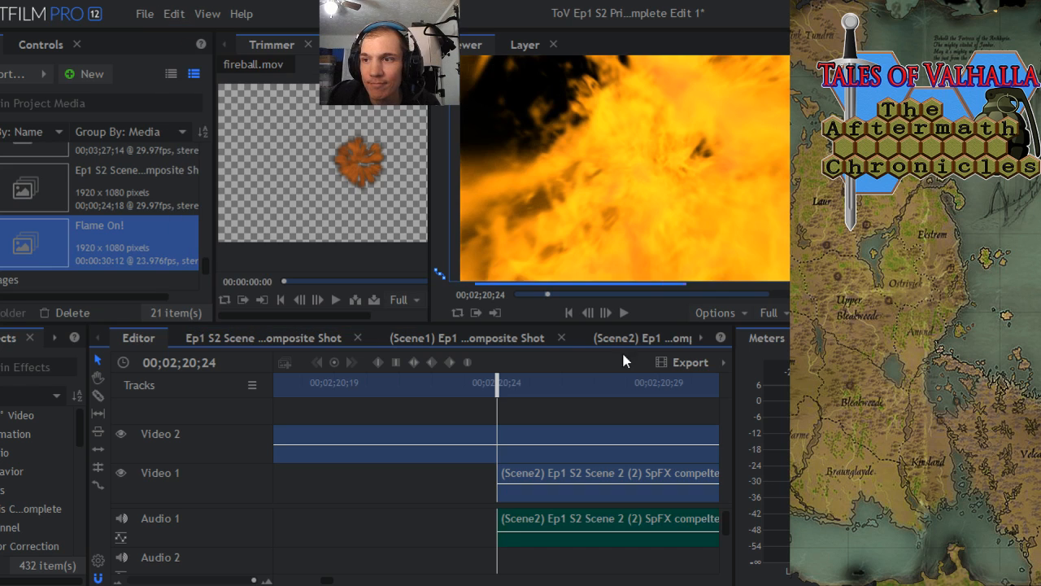
pyautogui.click(580, 519)
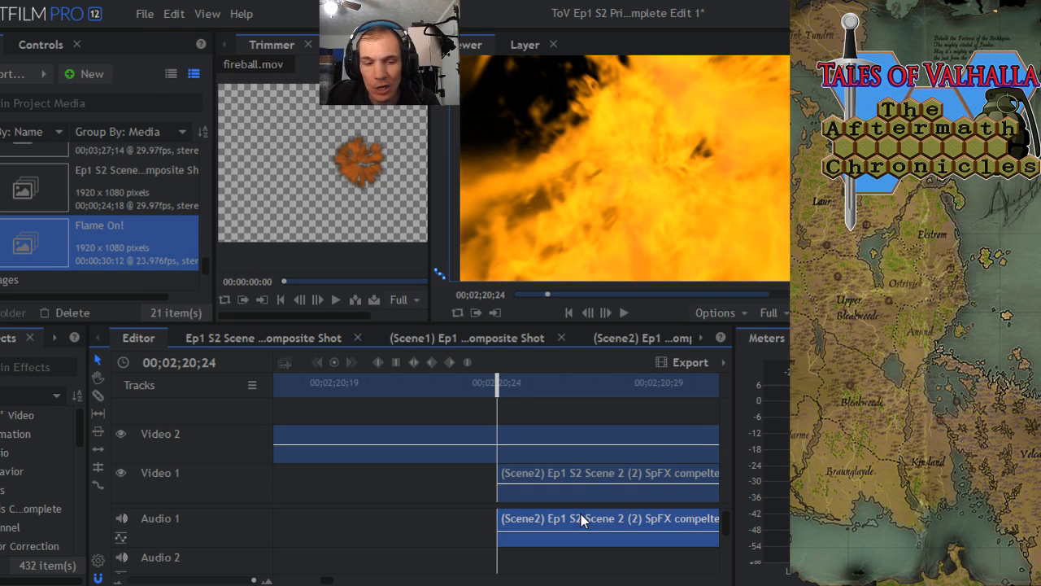
pyautogui.press('Delete')
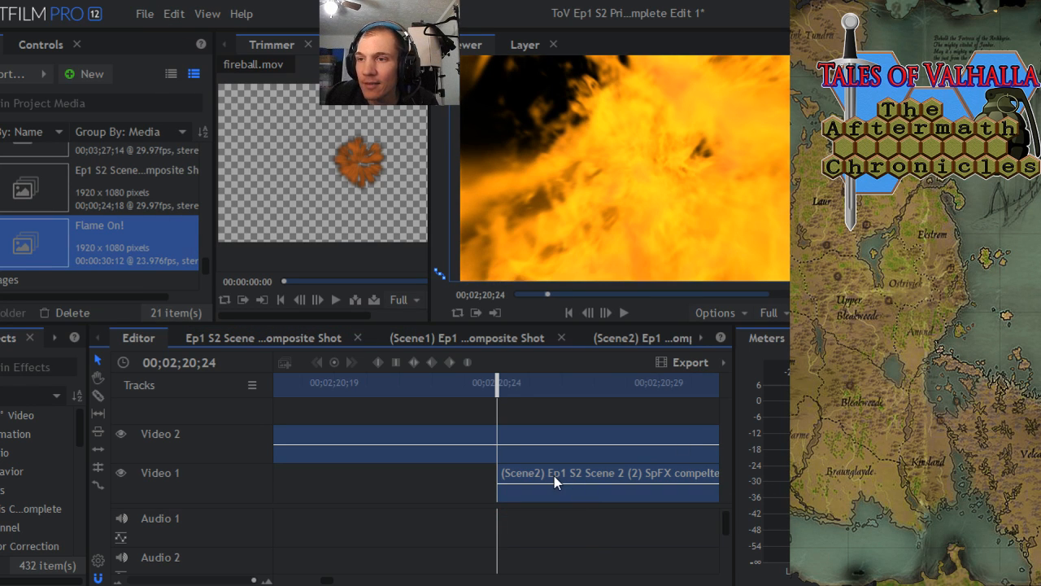
# - Try moving the unlinked Scene2 video up to Video 3, and undo that move
pyautogui.moveTo(513, 478); pyautogui.dragTo(496, 388)
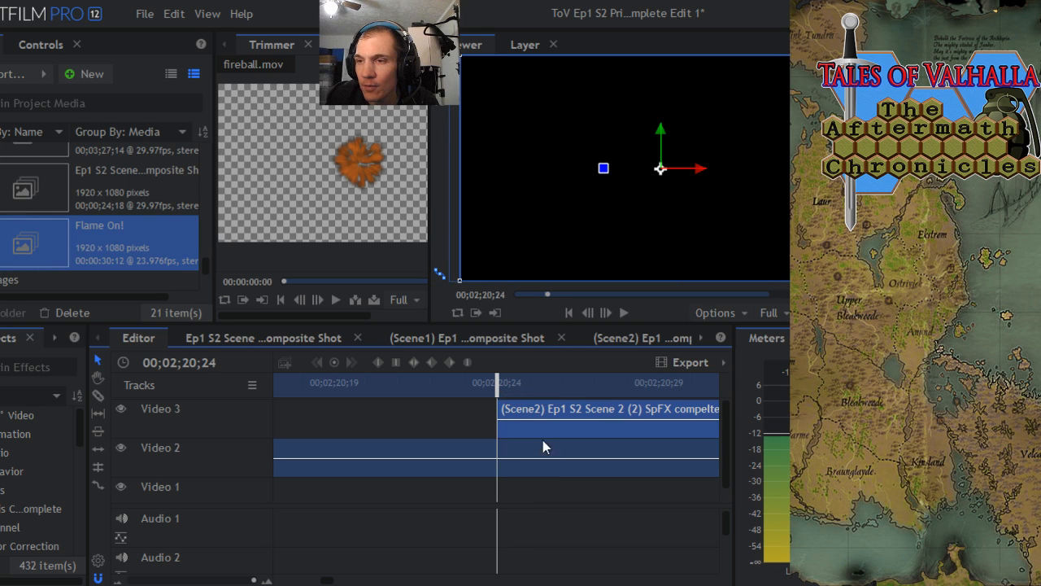
pyautogui.click(174, 14)
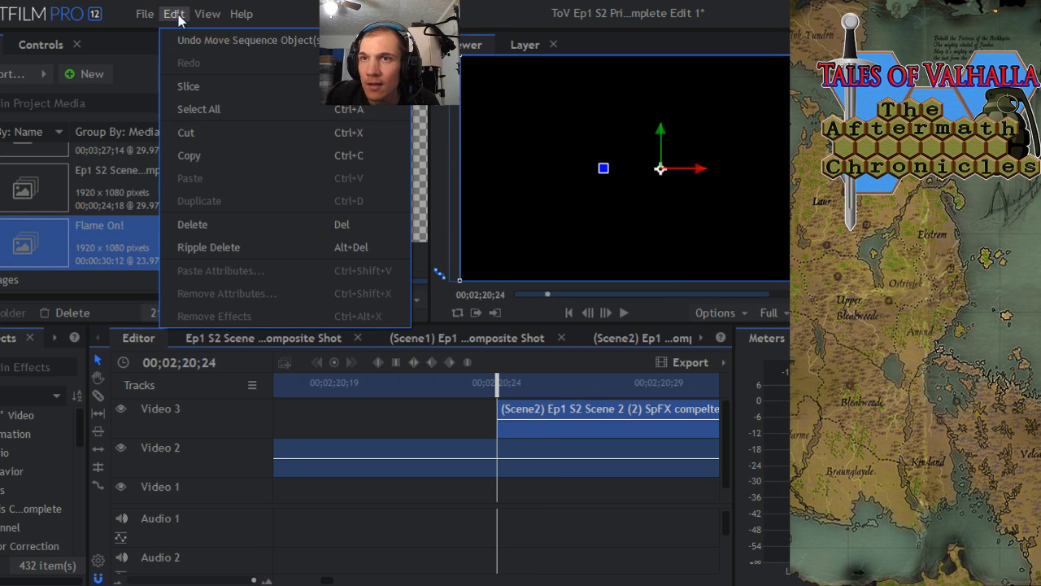
pyautogui.click(190, 39)
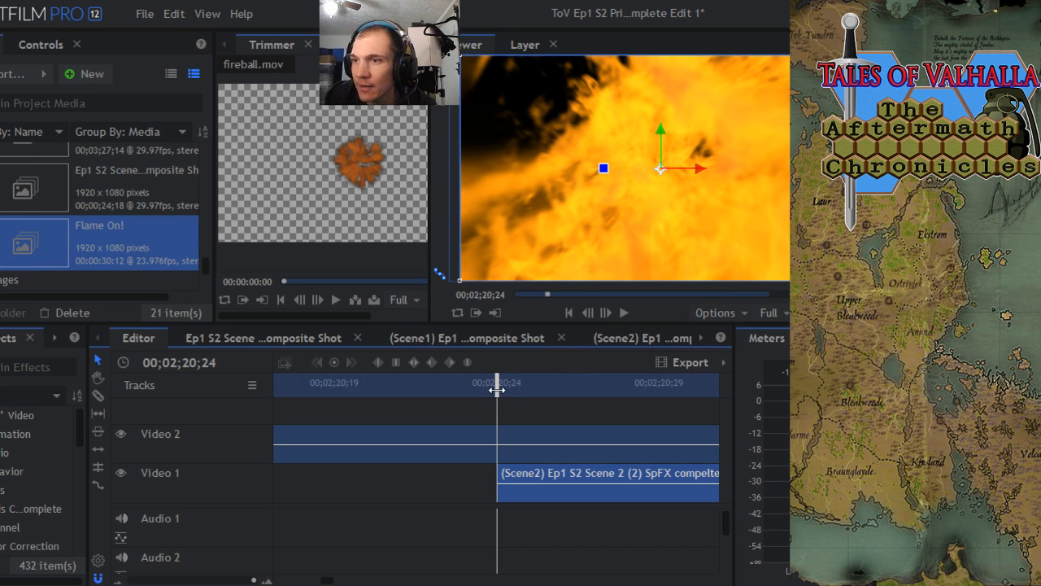
# - Examine the frames where Flame On! overlaps the start of Scene2, between 00;02;20;23 and 00;02;20;27
pyautogui.moveTo(496, 390); pyautogui.dragTo(582, 373)
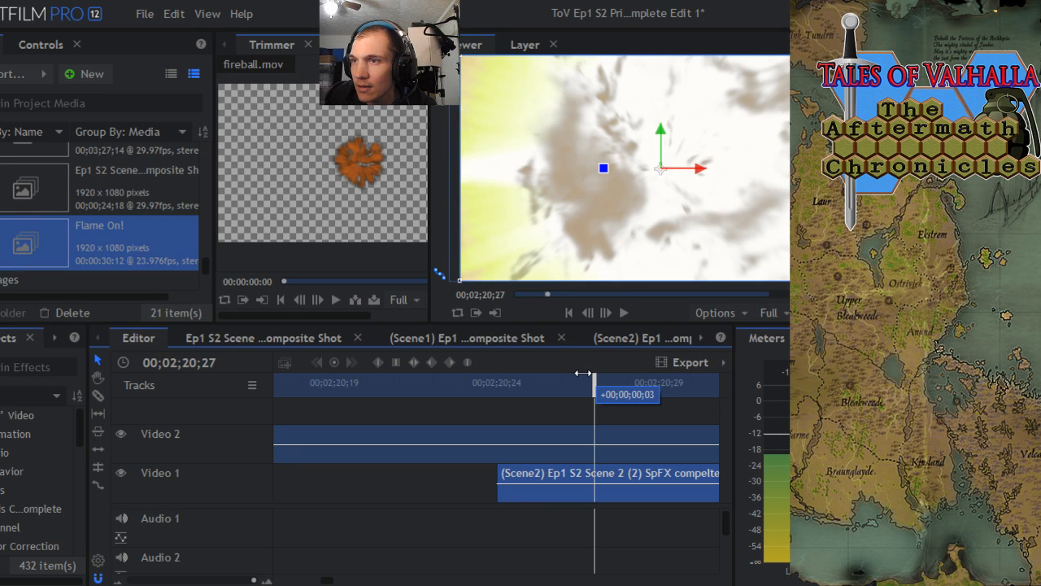
pyautogui.moveTo(582, 372); pyautogui.dragTo(582, 372)
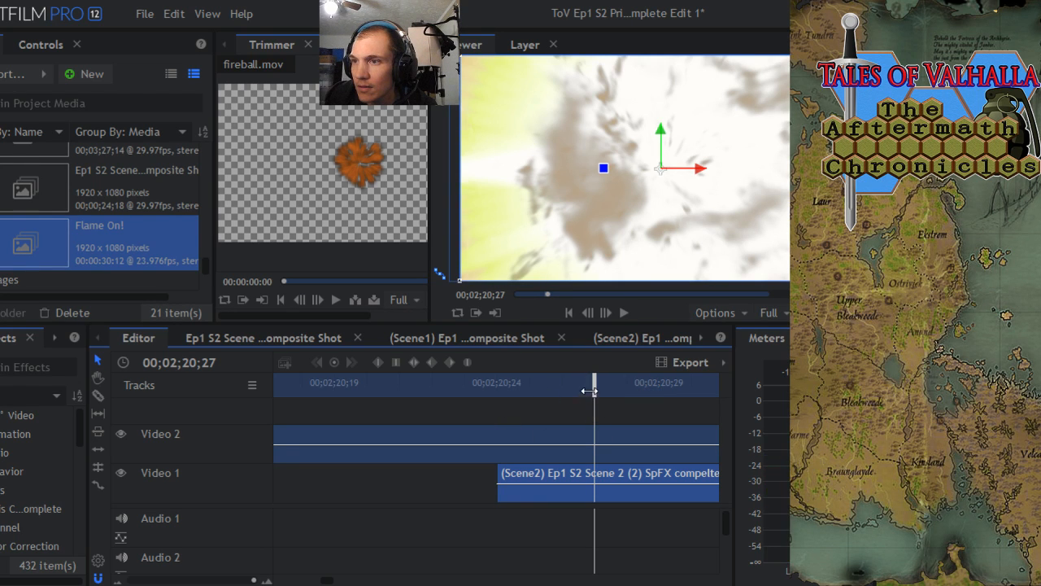
pyautogui.moveTo(595, 384)
pyautogui.mouseDown()
pyautogui.moveTo(657, 389)
pyautogui.moveTo(530, 394)
pyautogui.moveTo(594, 395)
pyautogui.mouseUp()
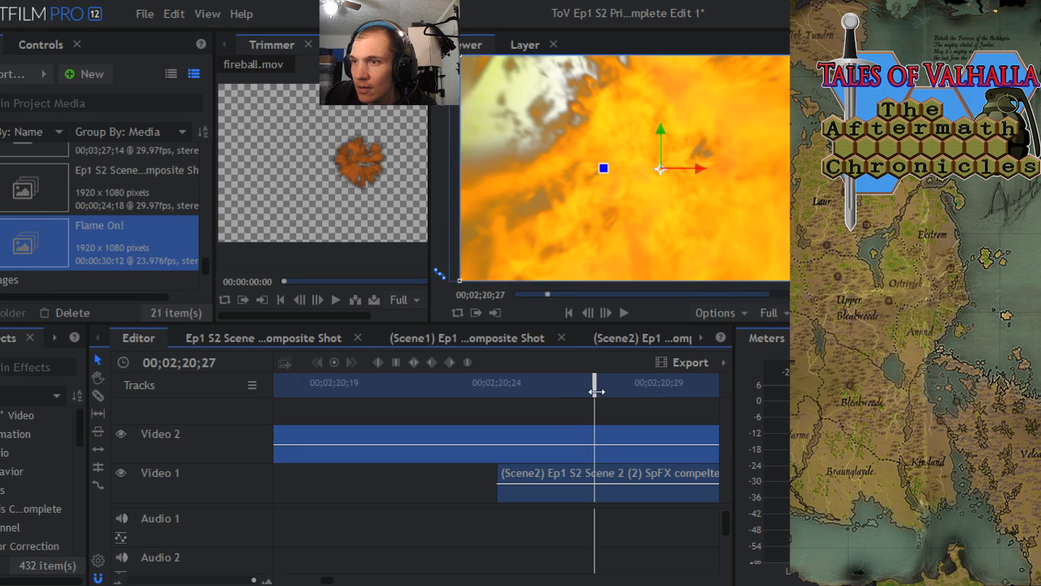
pyautogui.moveTo(600, 392); pyautogui.dragTo(466, 393)
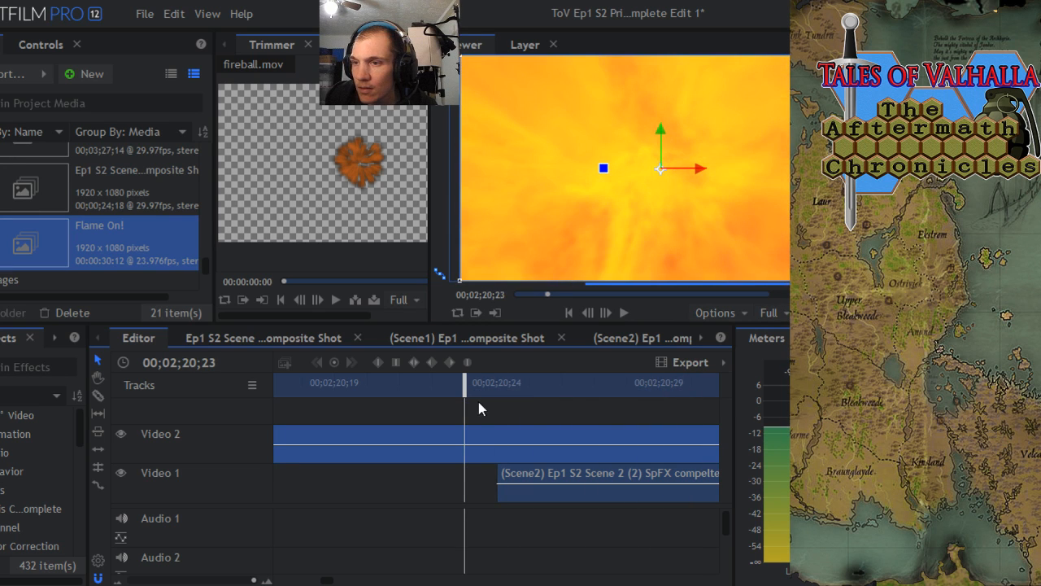
# - Trim the start of the Flame On! clip to about 00;02;10;20, slightly overlapping the end of the Scene1 clip
pyautogui.moveTo(253, 580); pyautogui.dragTo(140, 580)
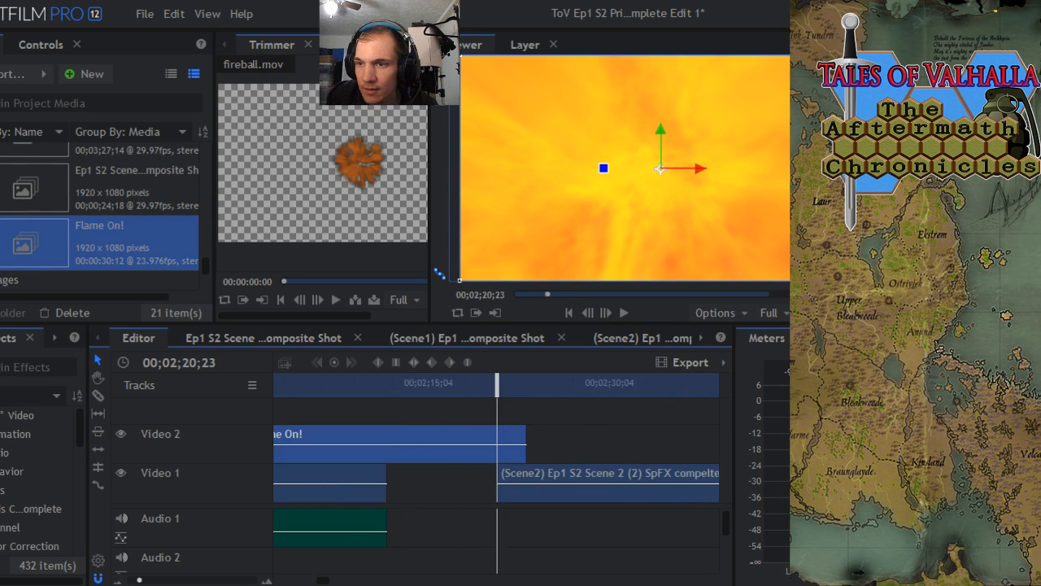
pyautogui.moveTo(494, 388); pyautogui.dragTo(378, 408)
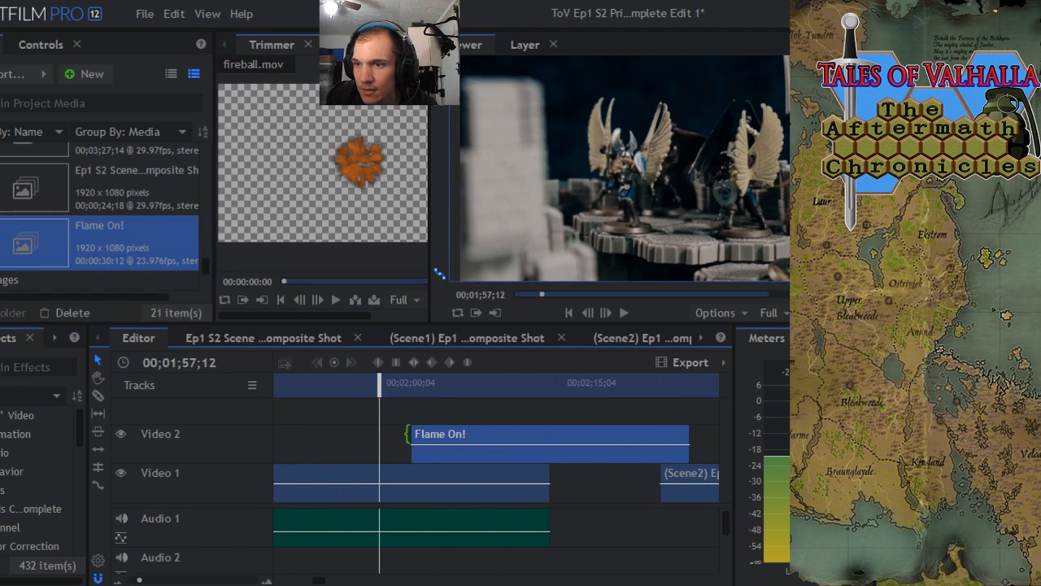
pyautogui.moveTo(411, 443); pyautogui.dragTo(539, 443)
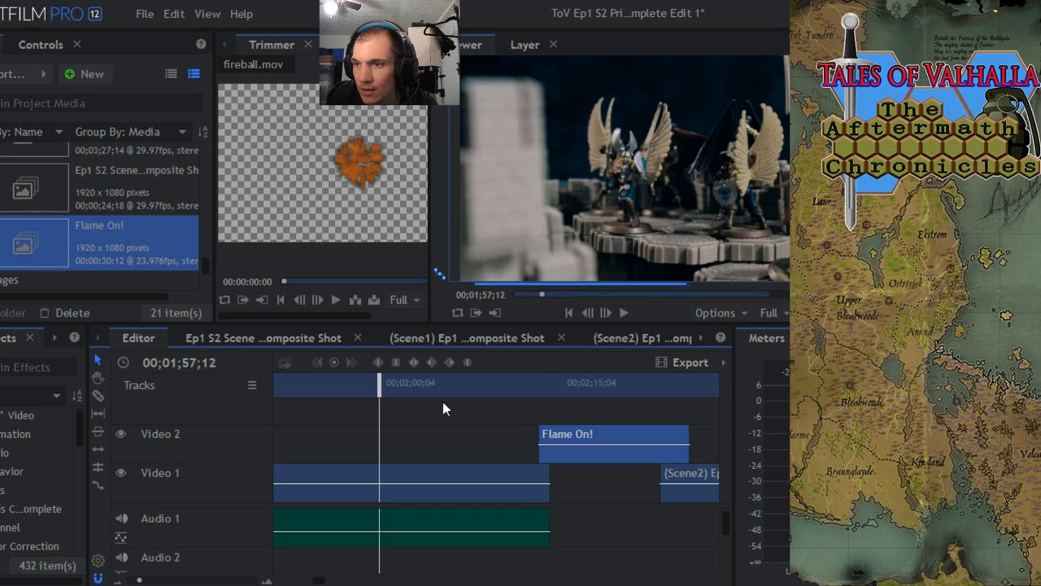
# - Preview the transition from Scene1 into Flame On! around 00;02;11 and the one into Scene2 around 00;02;20
pyautogui.moveTo(380, 386); pyautogui.dragTo(528, 396)
pyautogui.click(624, 312)
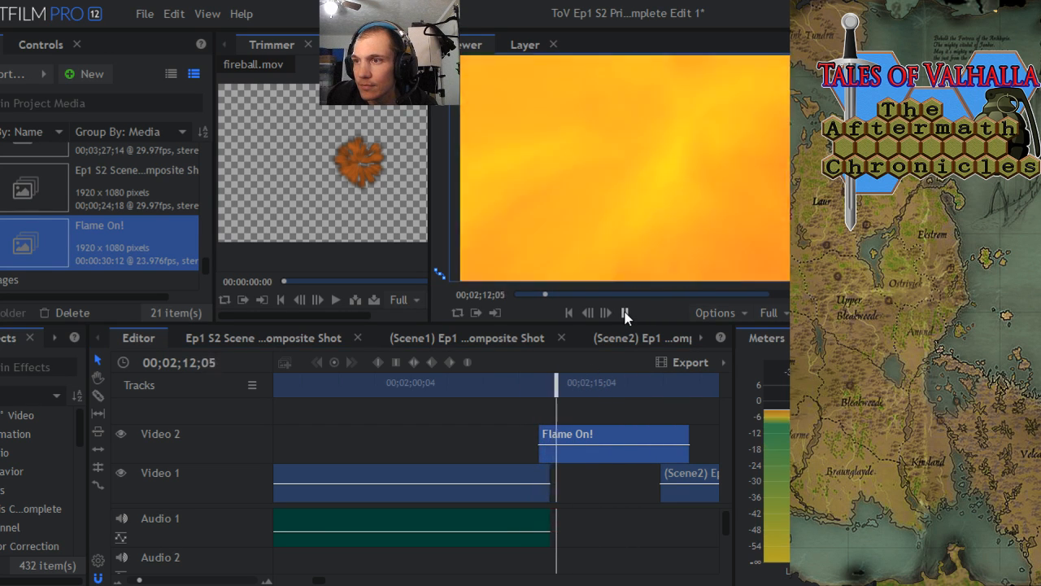
pyautogui.click(624, 313)
pyautogui.moveTo(563, 382); pyautogui.dragTo(645, 382)
pyautogui.click(624, 313)
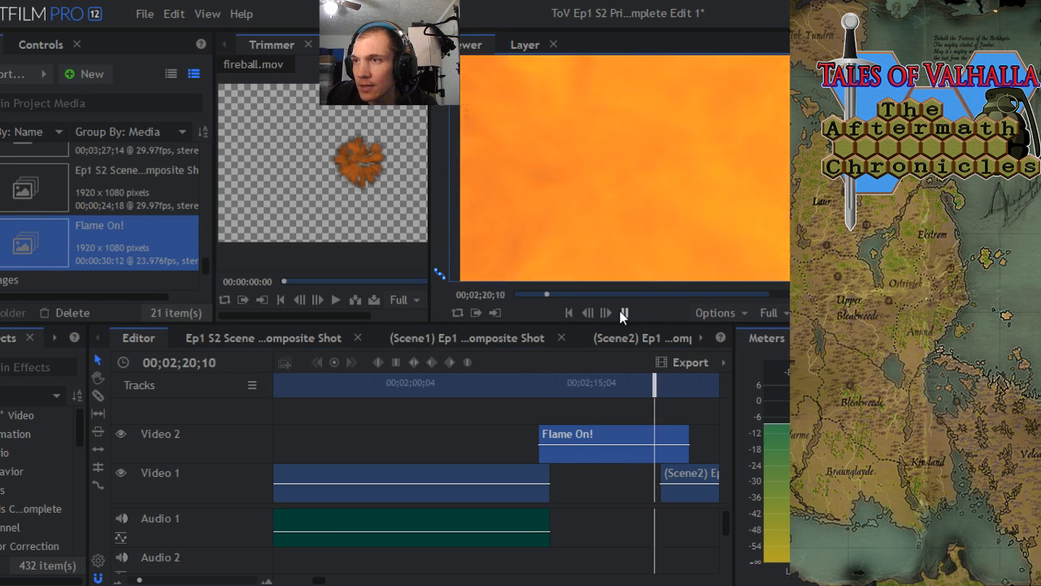
pyautogui.click(624, 314)
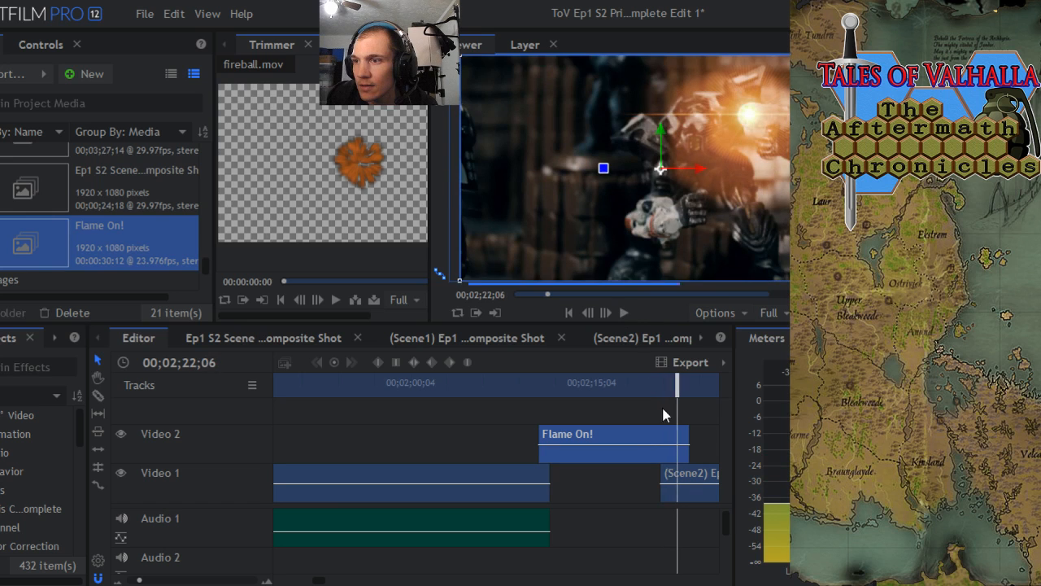
pyautogui.click(647, 386)
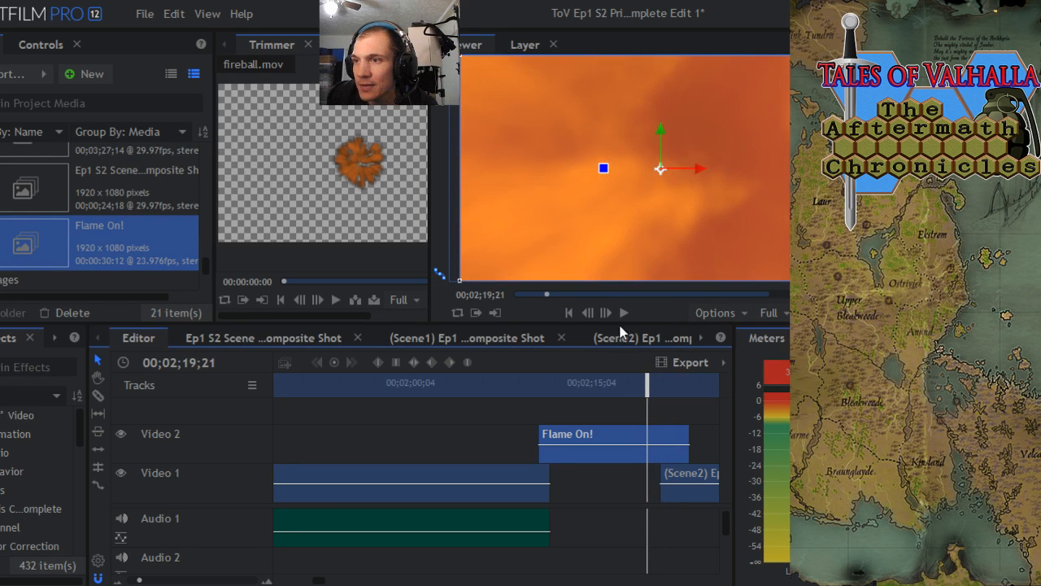
pyautogui.click(624, 316)
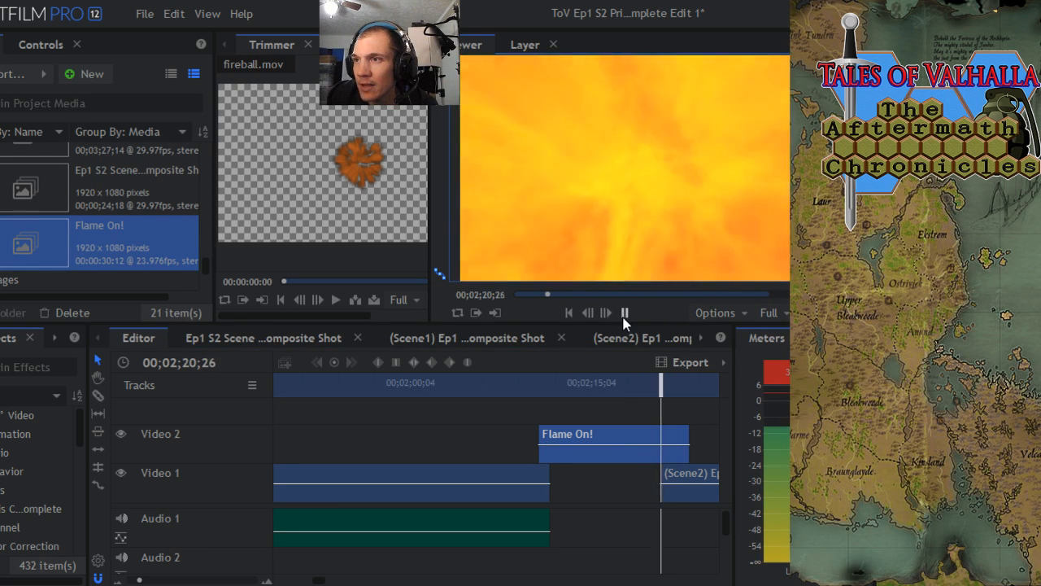
pyautogui.click(624, 314)
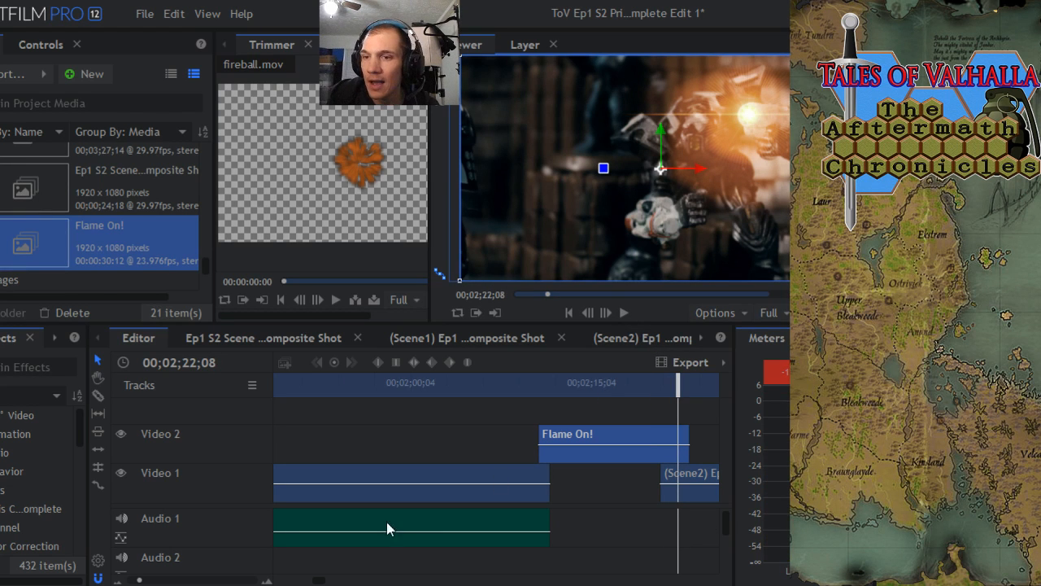
# - Bring the whole edit into view on the timeline and save the project
pyautogui.moveTo(140, 580); pyautogui.dragTo(131, 580)
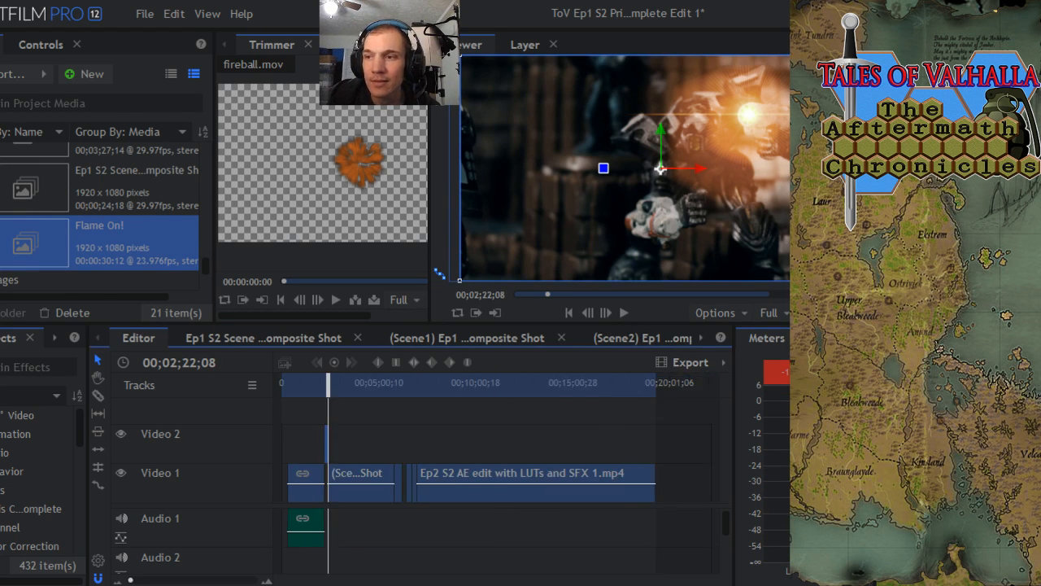
pyautogui.click(144, 14)
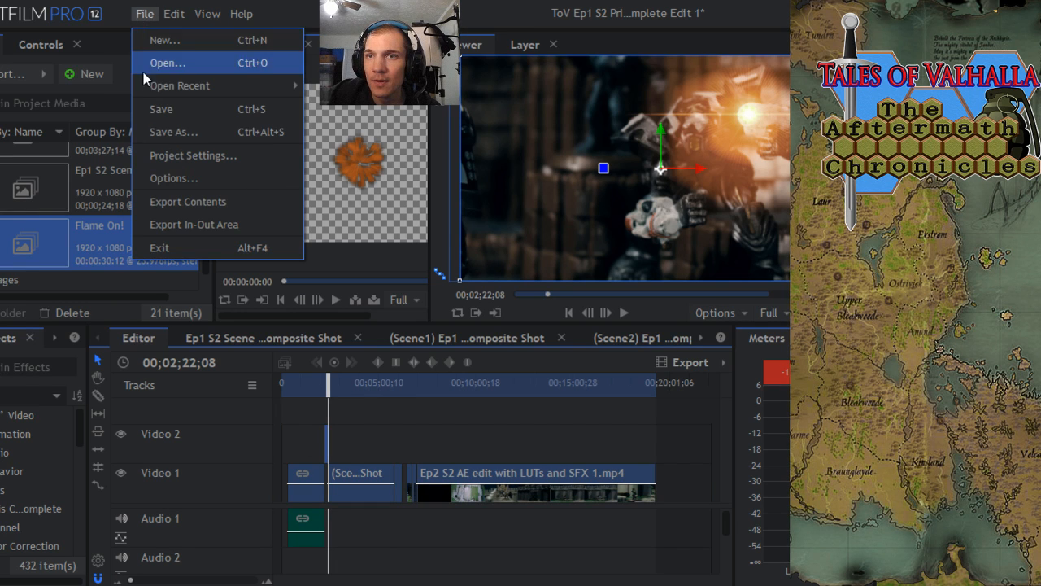
pyautogui.click(163, 107)
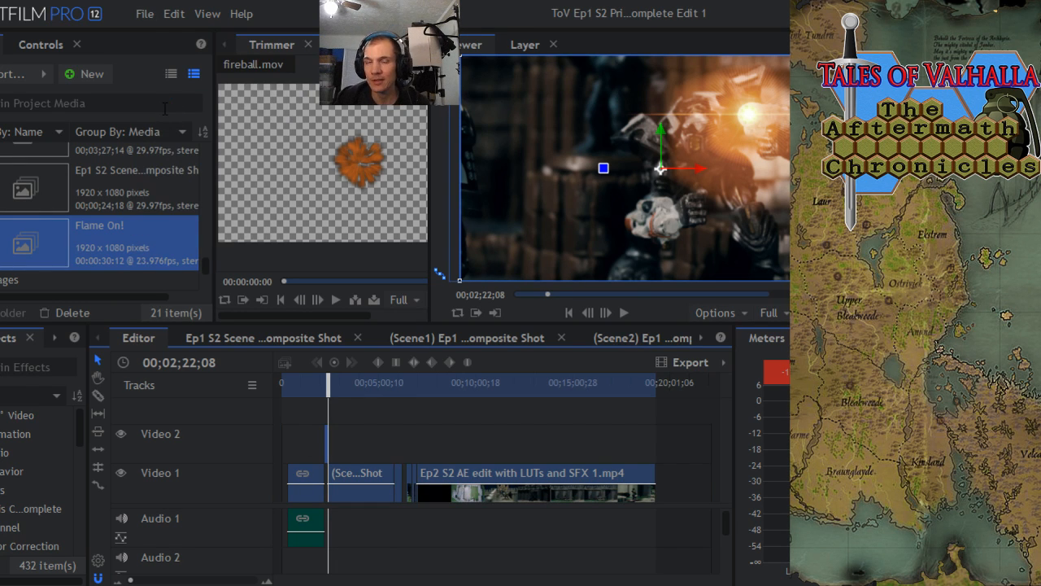